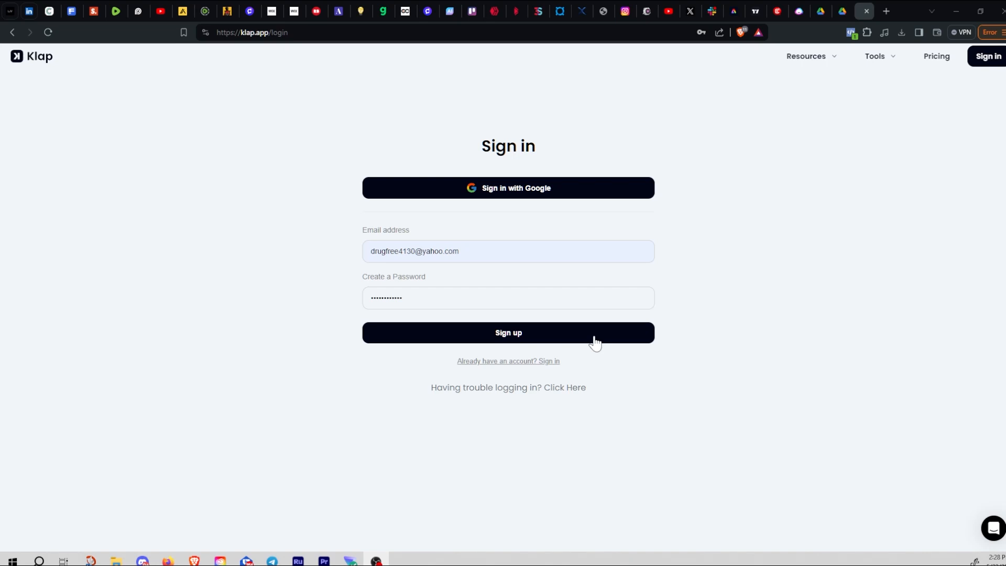
Sign up for a new Klap account with the entered email and password
click(591, 338)
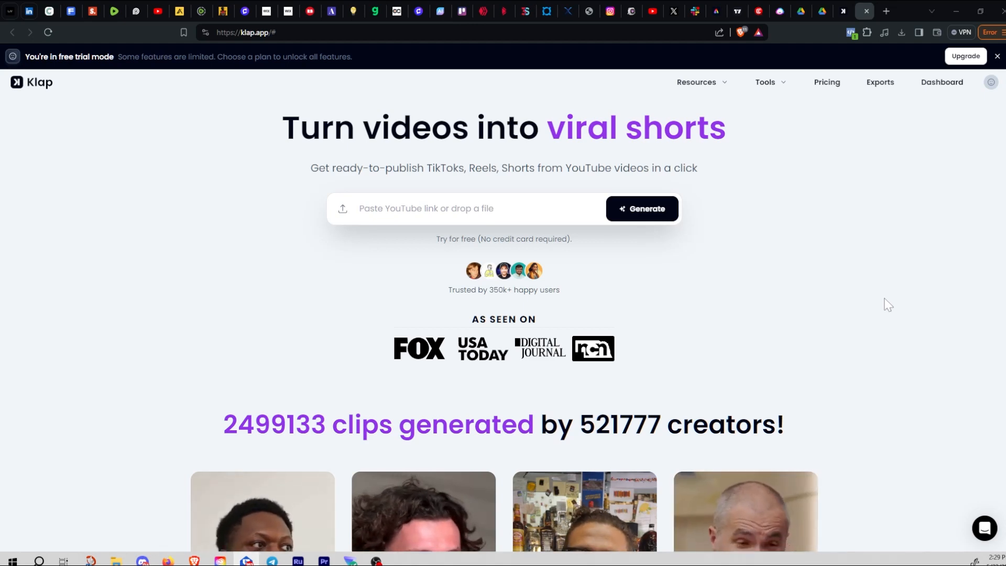
scroll(849, 325, down, 6)
scroll(891, 340, up, 6)
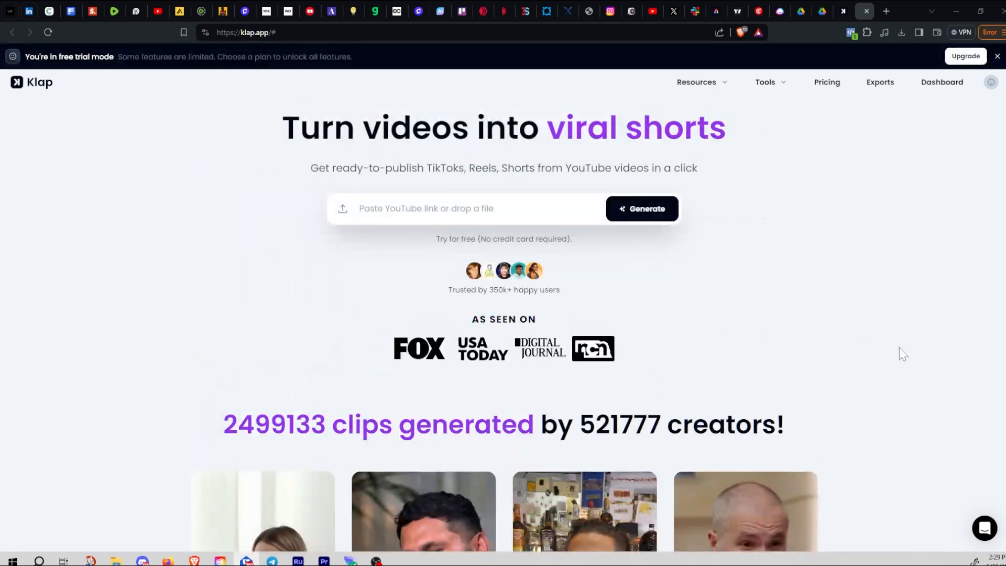
scroll(902, 349, down, 4)
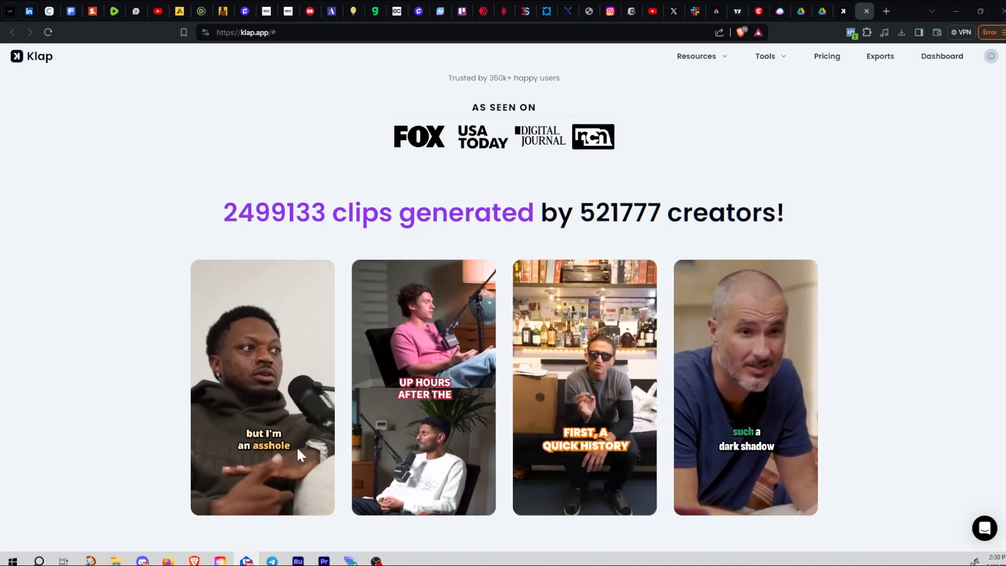
scroll(882, 424, down, 1)
scroll(882, 425, down, 15)
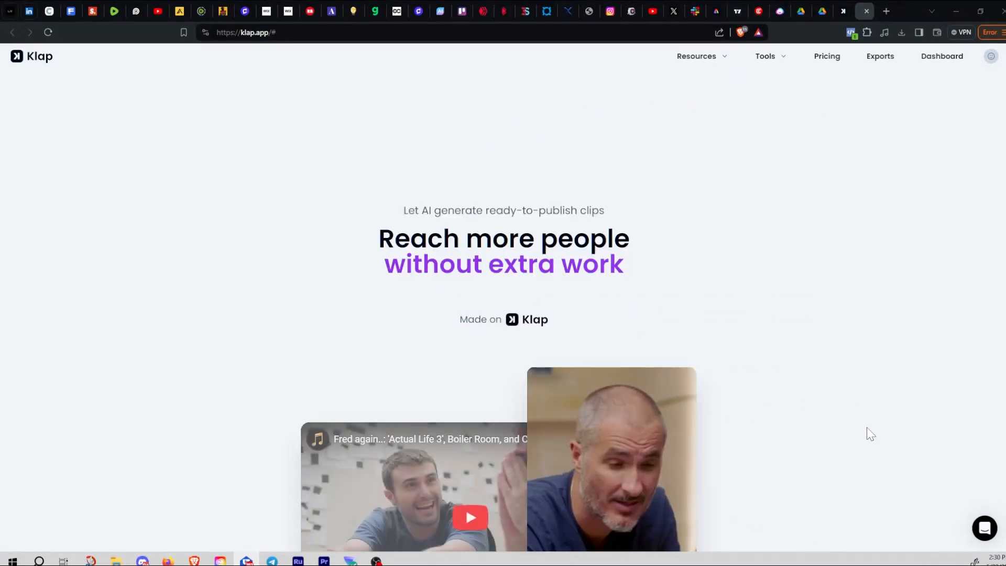
scroll(867, 433, down, 10)
scroll(868, 435, down, 10)
scroll(867, 429, up, 20)
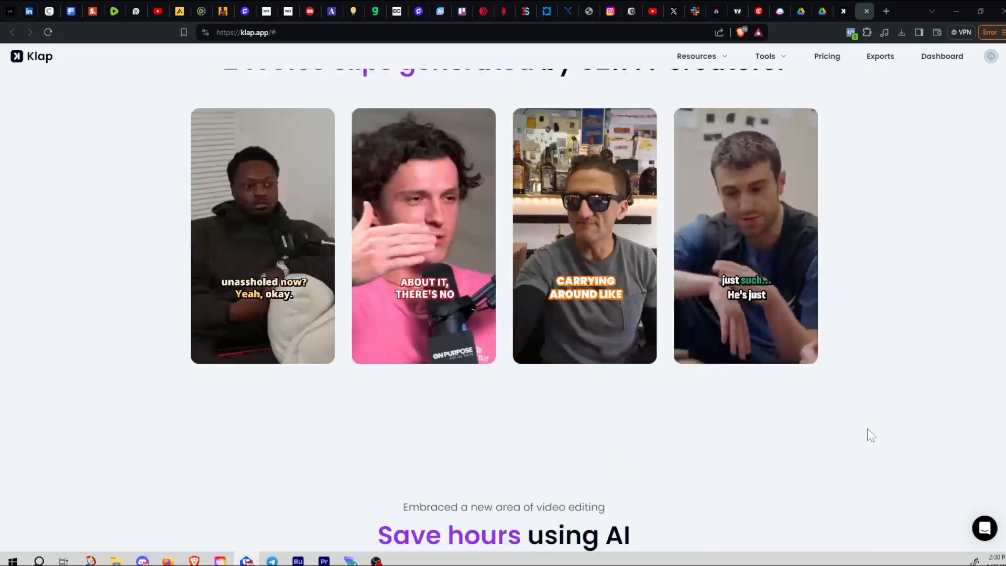
scroll(871, 436, down, 5)
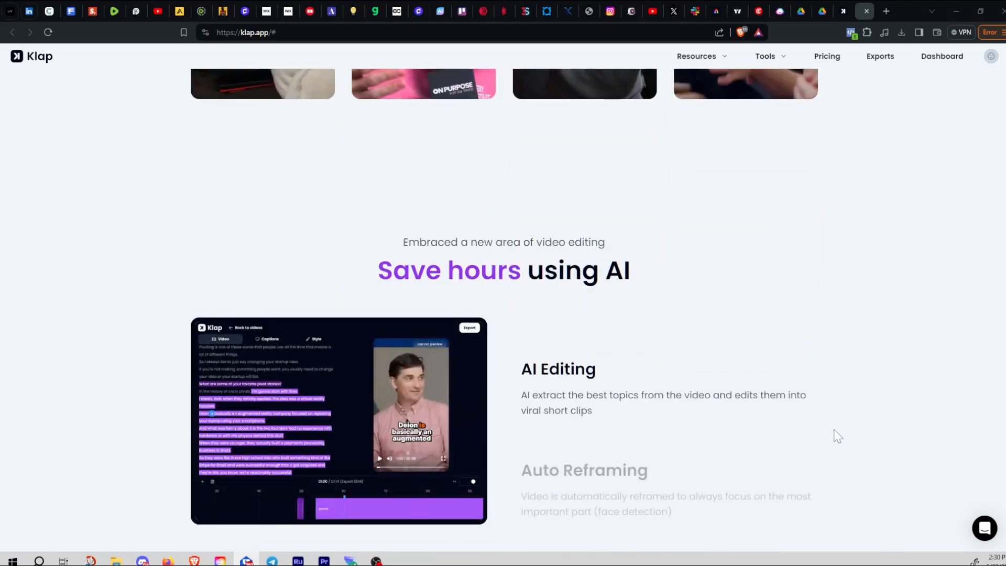
scroll(822, 436, up, 8)
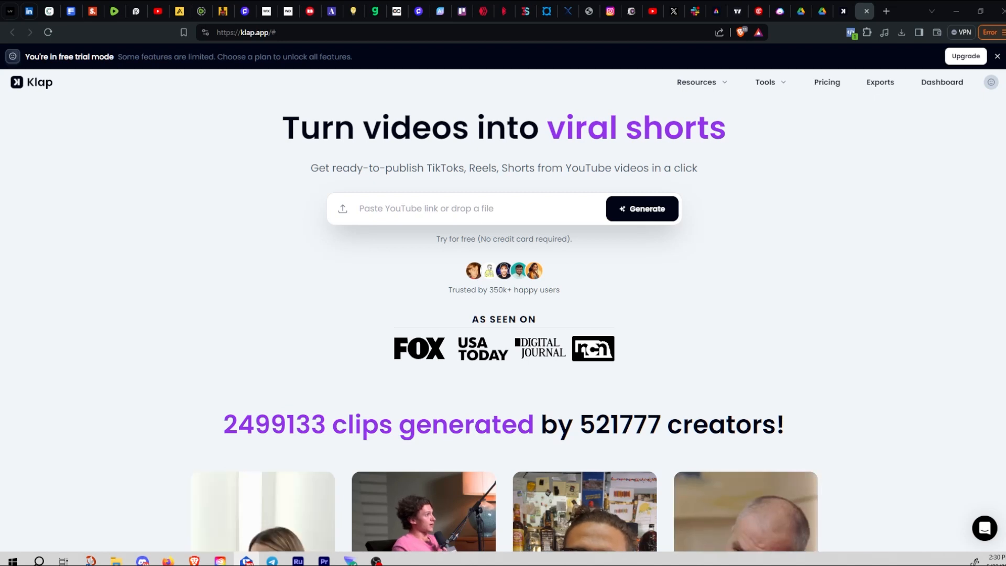
Upload the 15:57 trading video file from the link box's file chooser
click(644, 218)
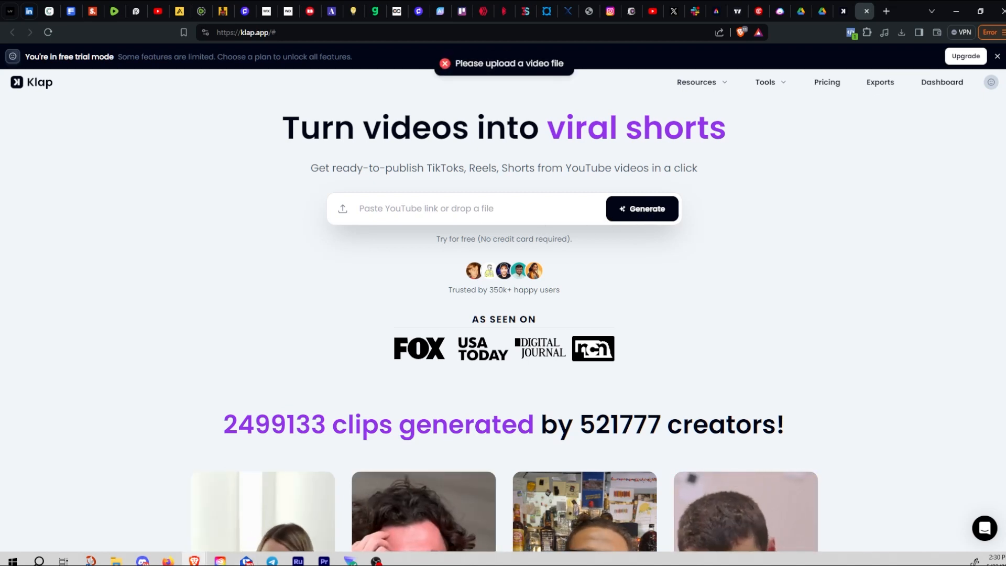
click(343, 209)
drag(479, 11, 1005, 191)
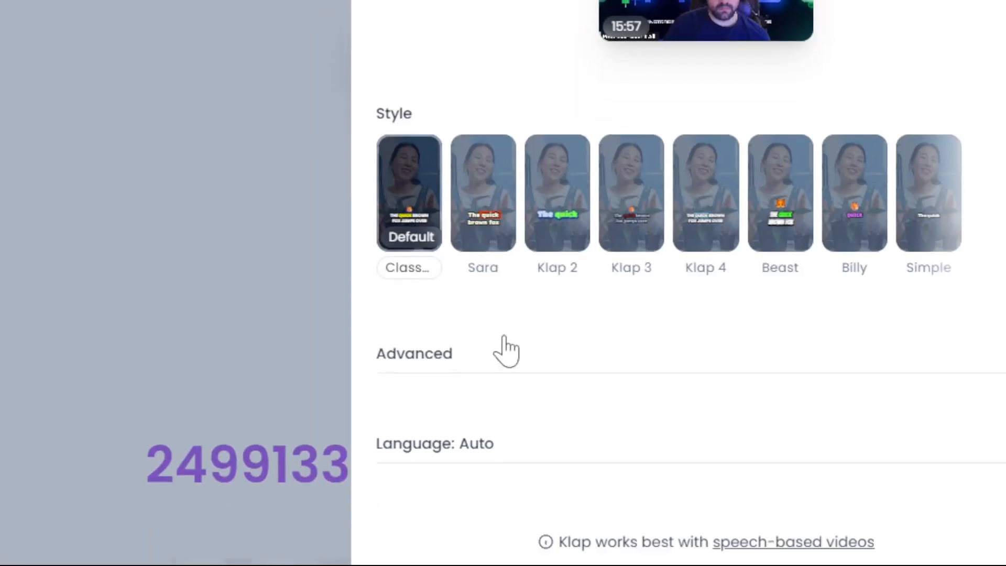
Expand Advanced and review the Shorts, Crop, Captions, Emojis tasks and Language section
click(505, 350)
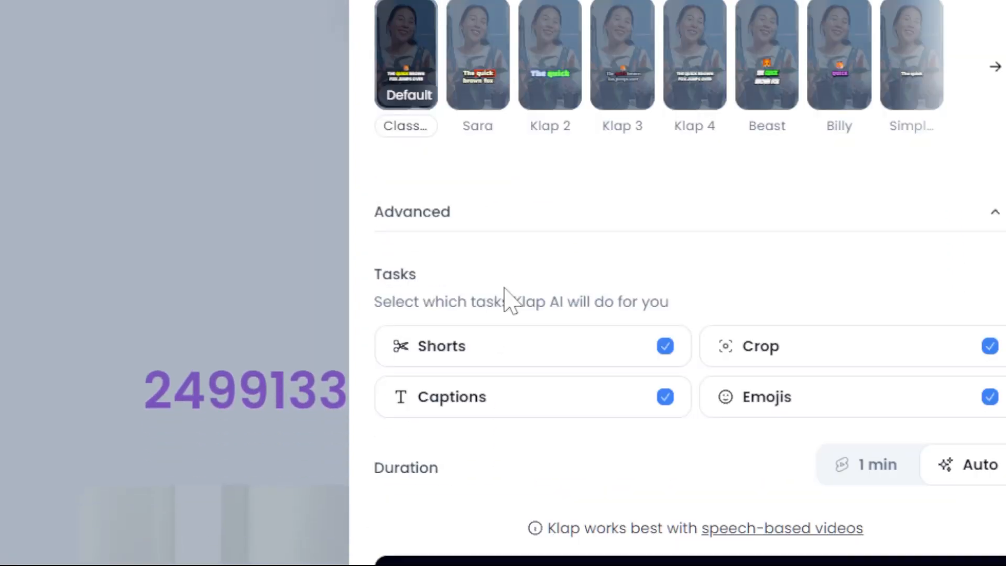
mouse_move(516, 338)
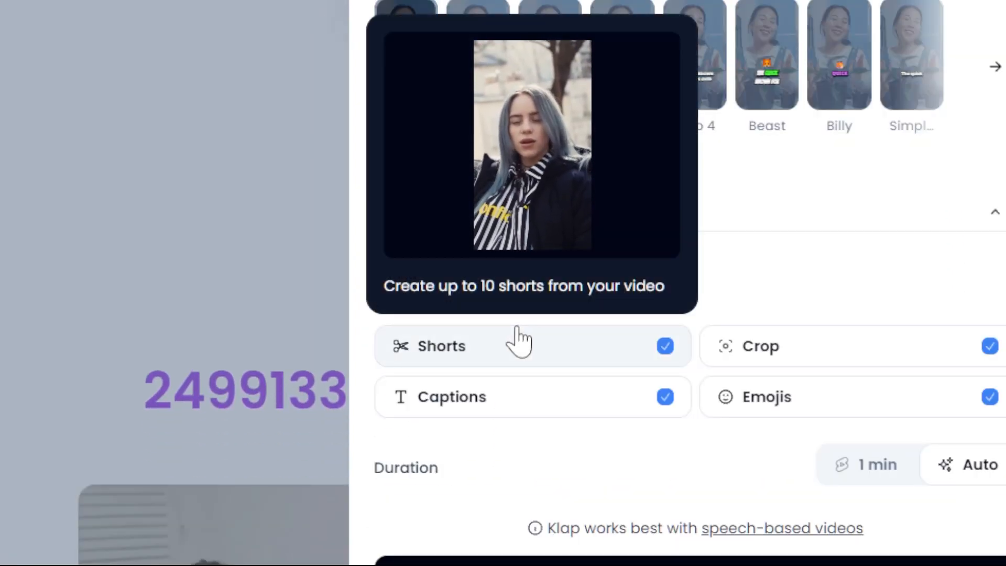
mouse_move(569, 414)
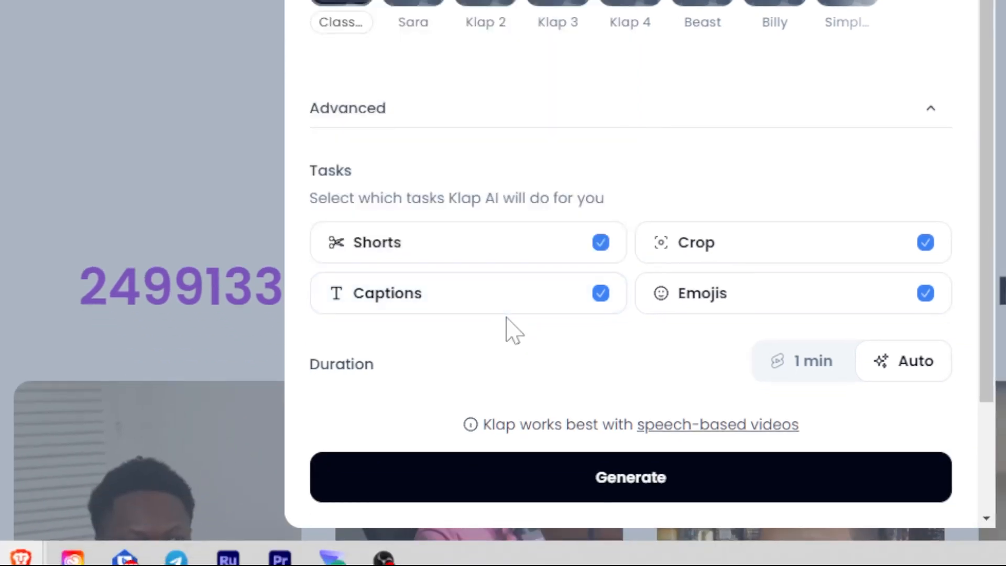
mouse_move(674, 275)
mouse_move(691, 251)
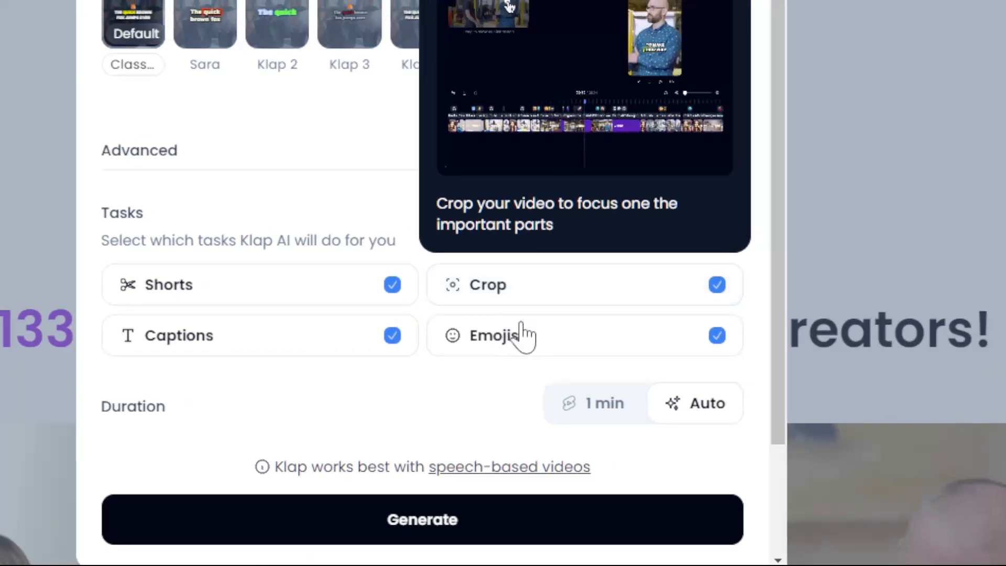
mouse_move(523, 348)
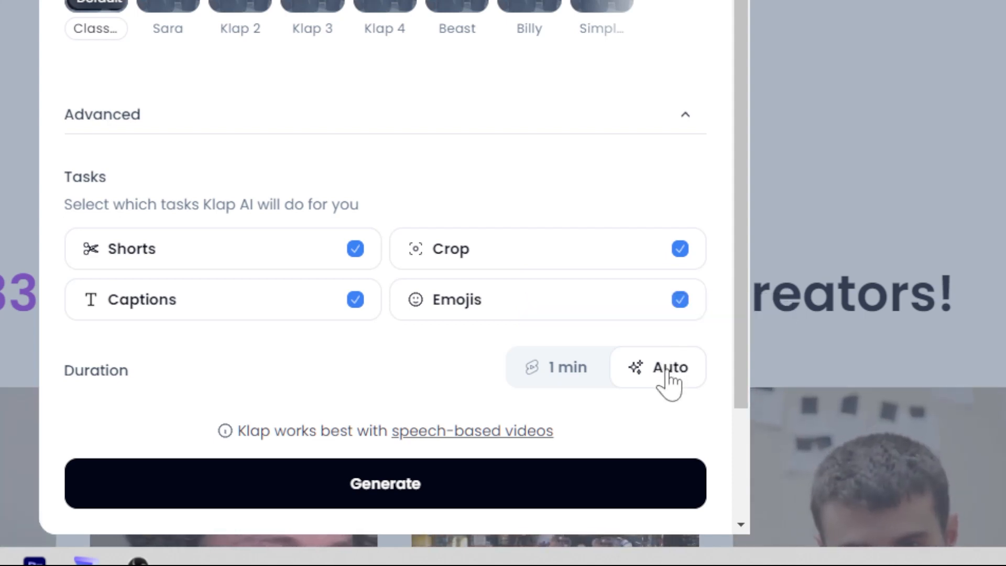
scroll(373, 386, down, 2)
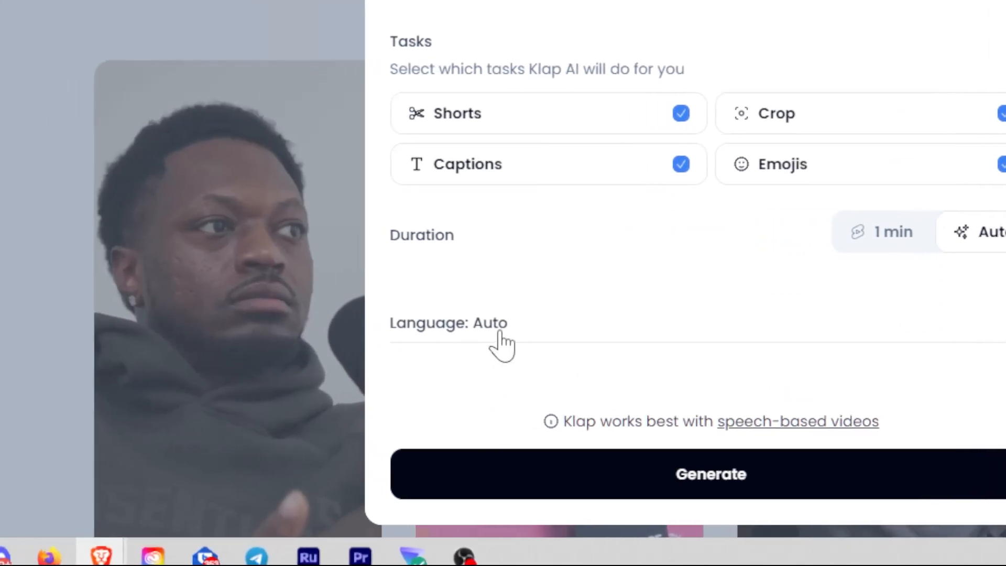
scroll(535, 341, down, 3)
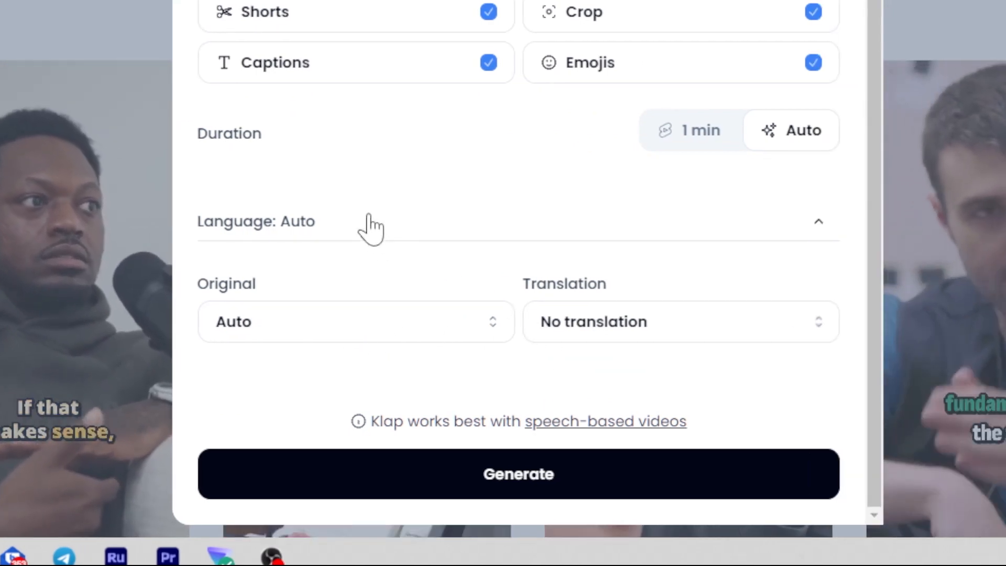
scroll(563, 226, up, 4)
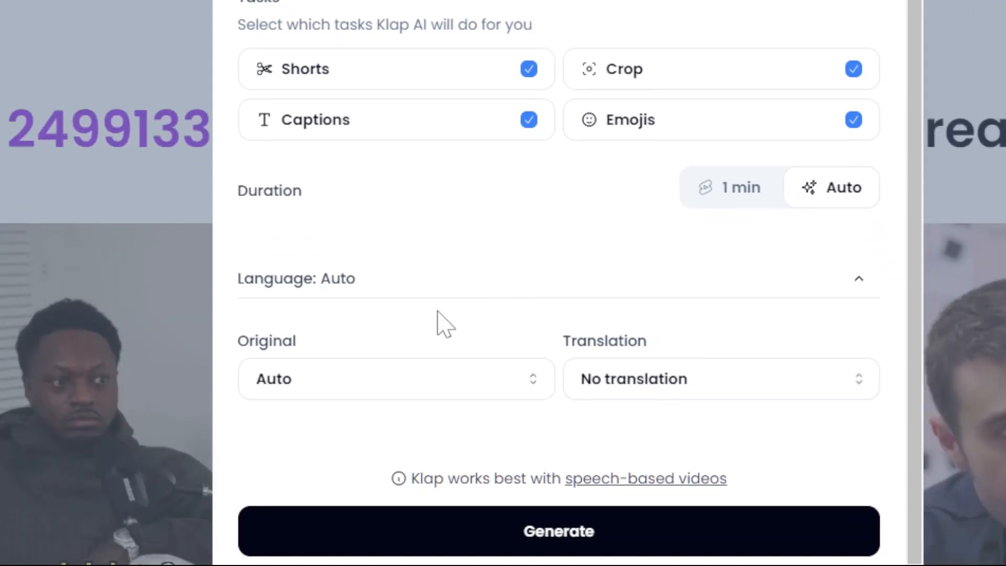
scroll(438, 311, up, 3)
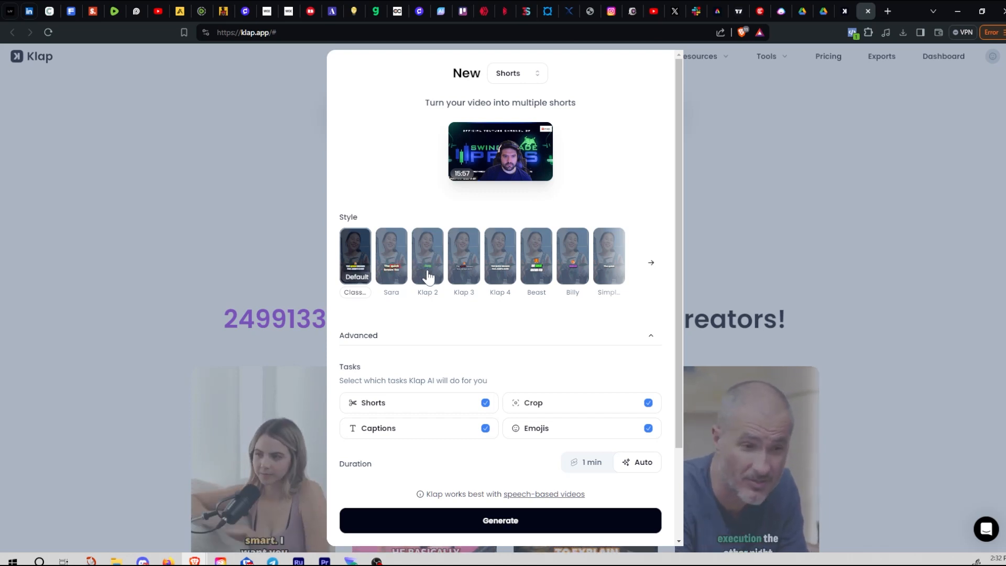
Pick the Klap 2 caption style for the new shorts
click(429, 298)
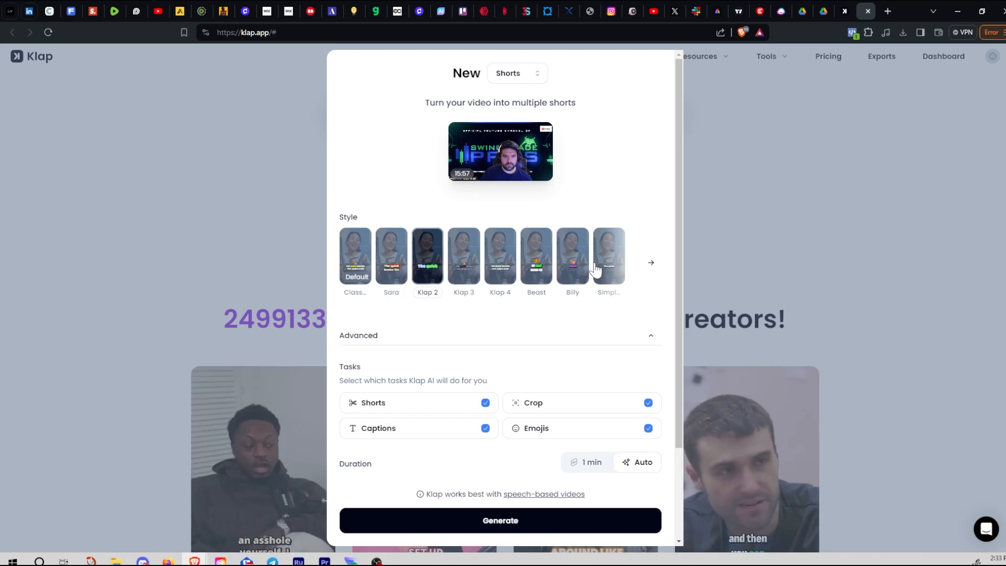
scroll(603, 257, down, 2)
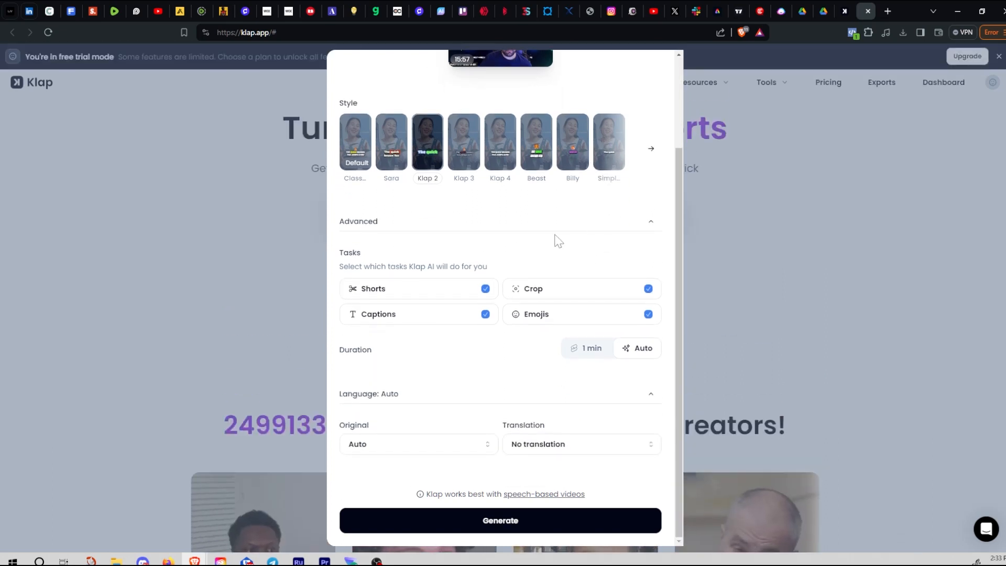
scroll(558, 241, up, 2)
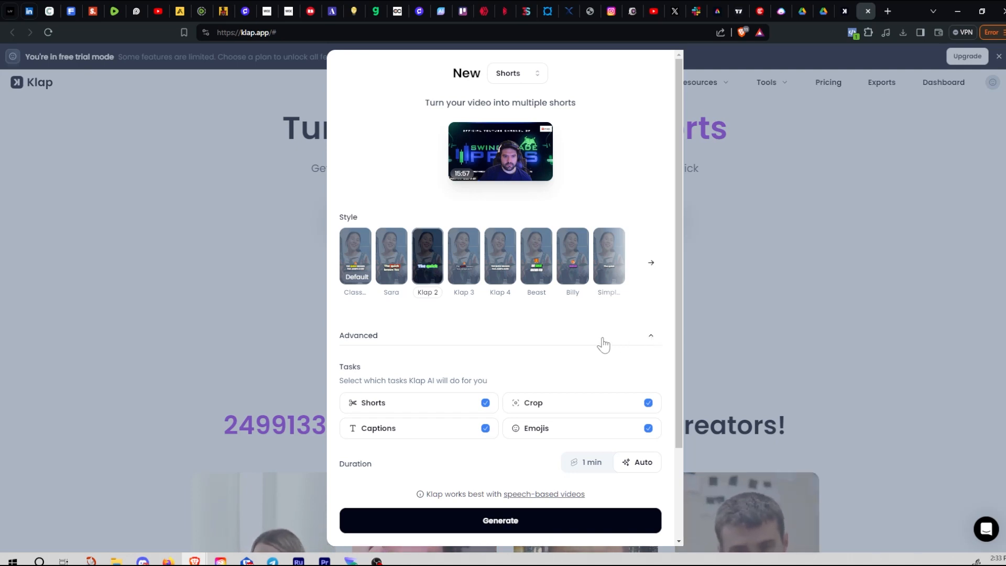
scroll(545, 348, down, 2)
scroll(492, 375, down, 4)
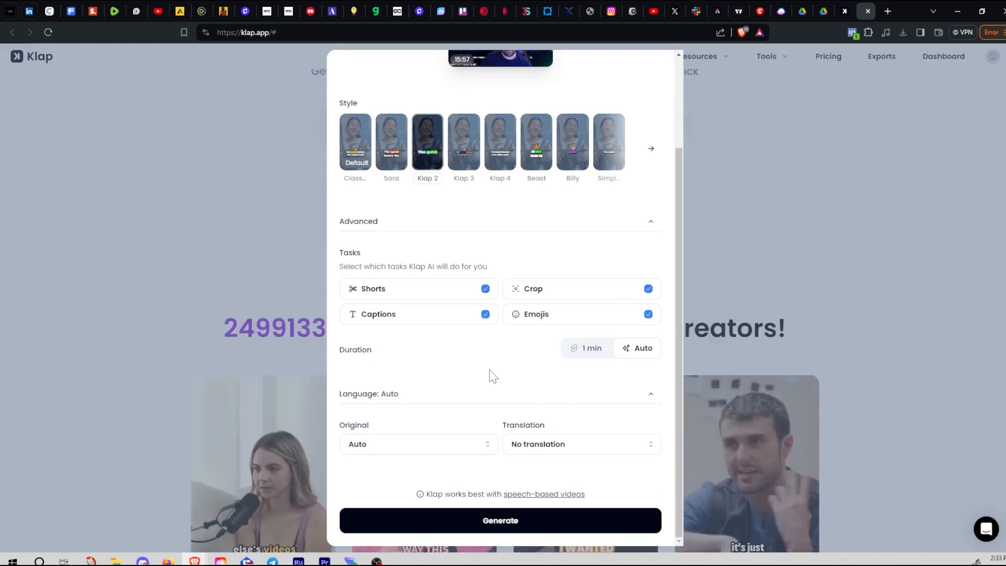
scroll(509, 387, up, 3)
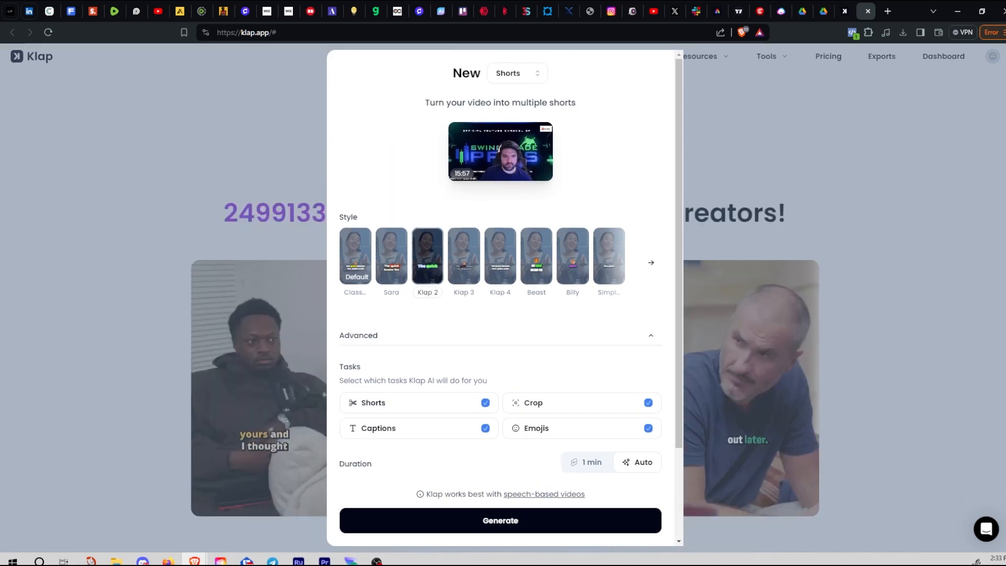
Check the output type list and leave Shorts selected
click(538, 74)
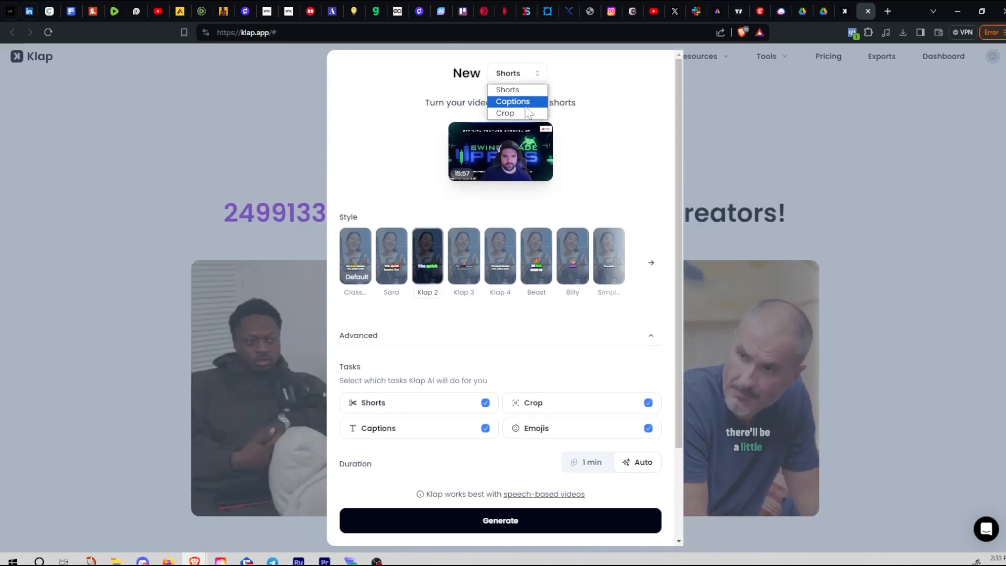
click(584, 85)
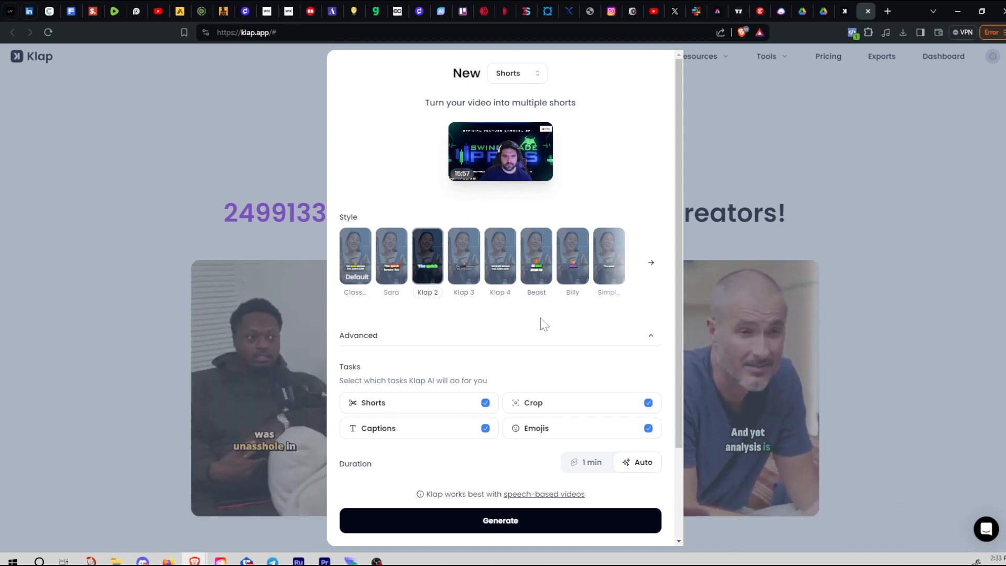
scroll(612, 326, down, 2)
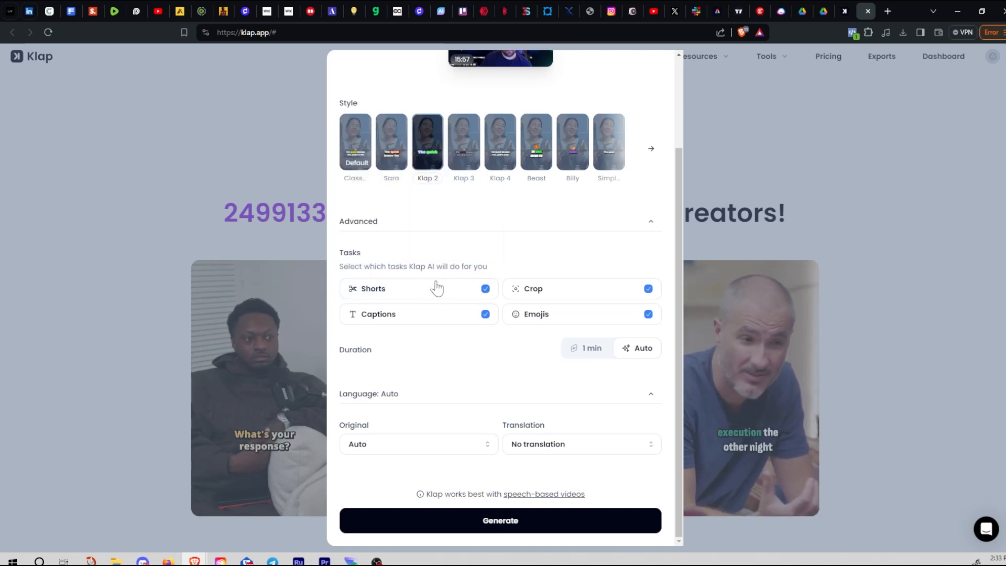
mouse_move(522, 298)
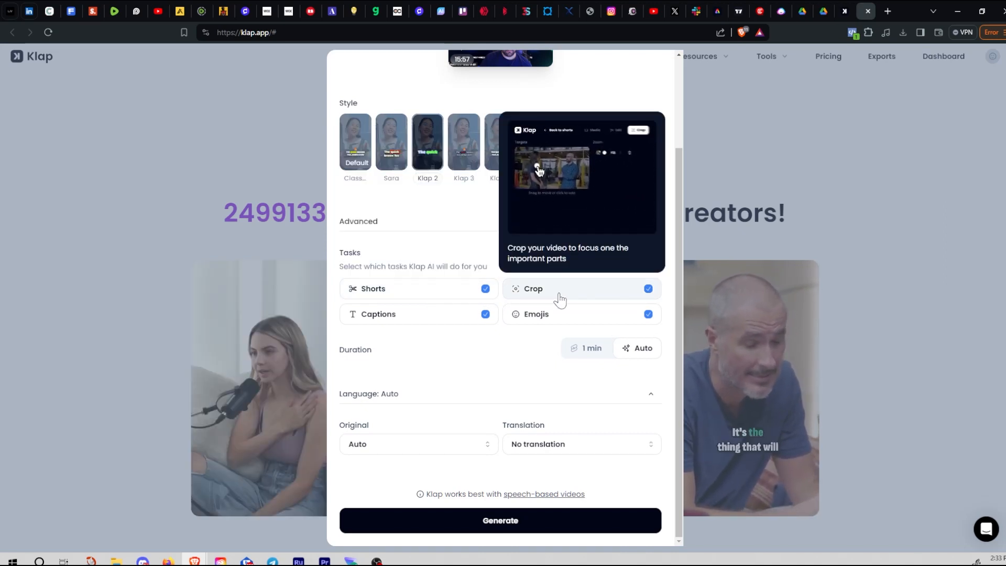
mouse_move(565, 317)
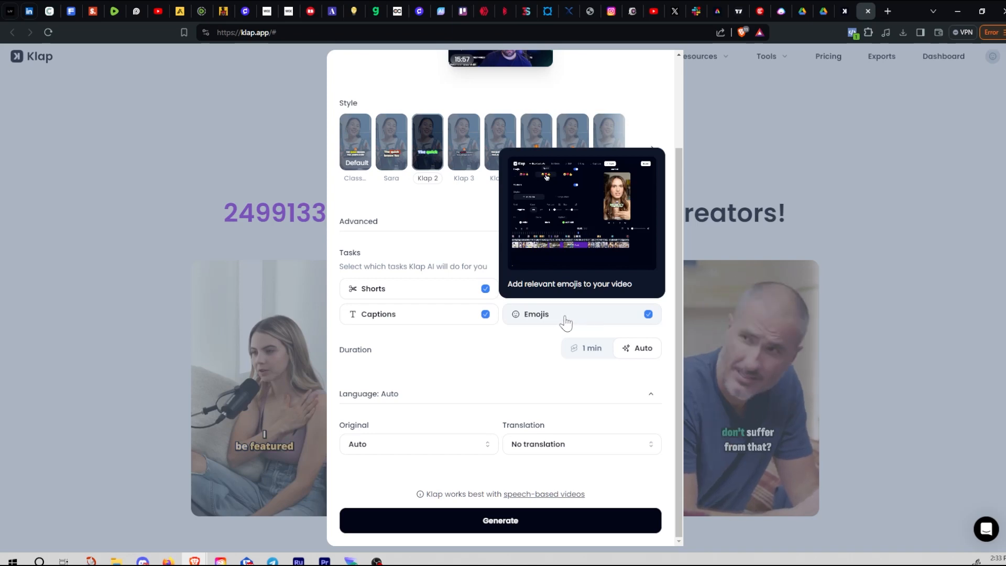
mouse_move(457, 328)
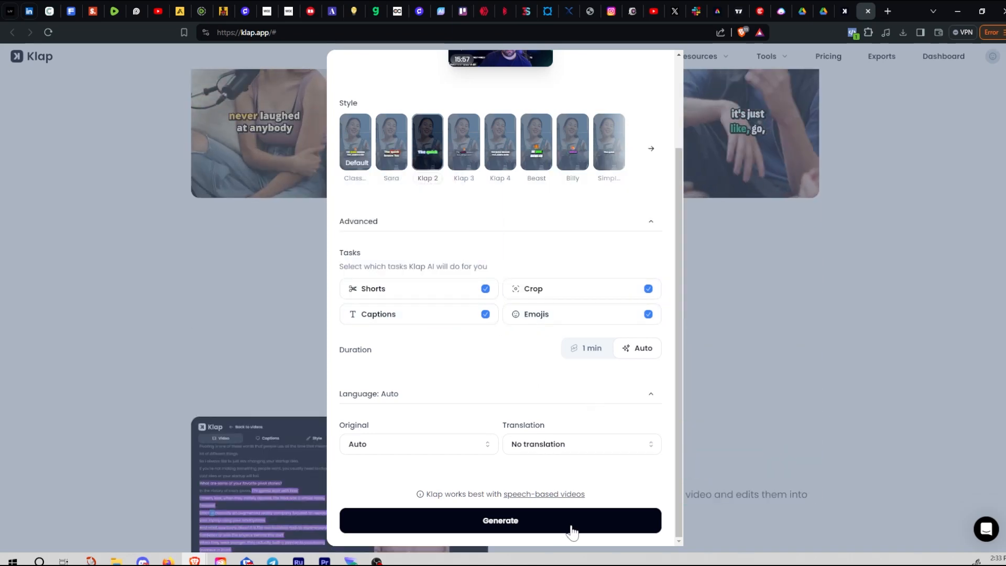
Start generating and wait until the 12 shorts with virality scores appear
click(571, 531)
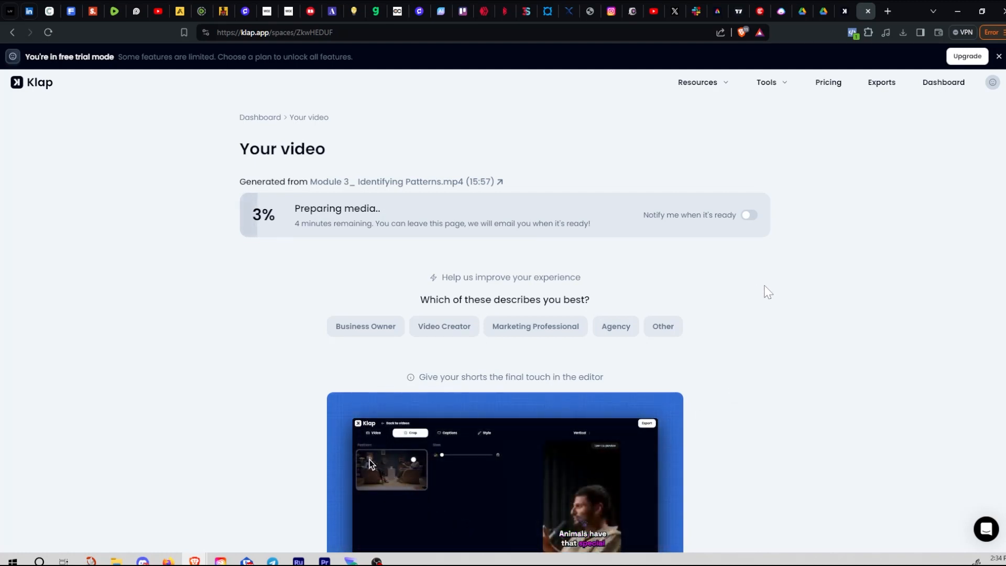
scroll(786, 291, down, 1)
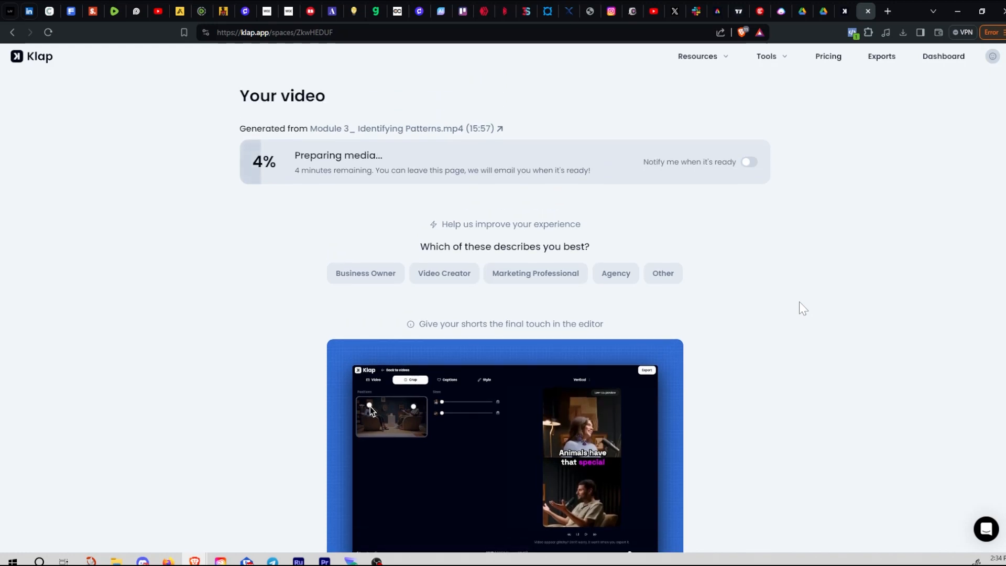
scroll(803, 307, down, 6)
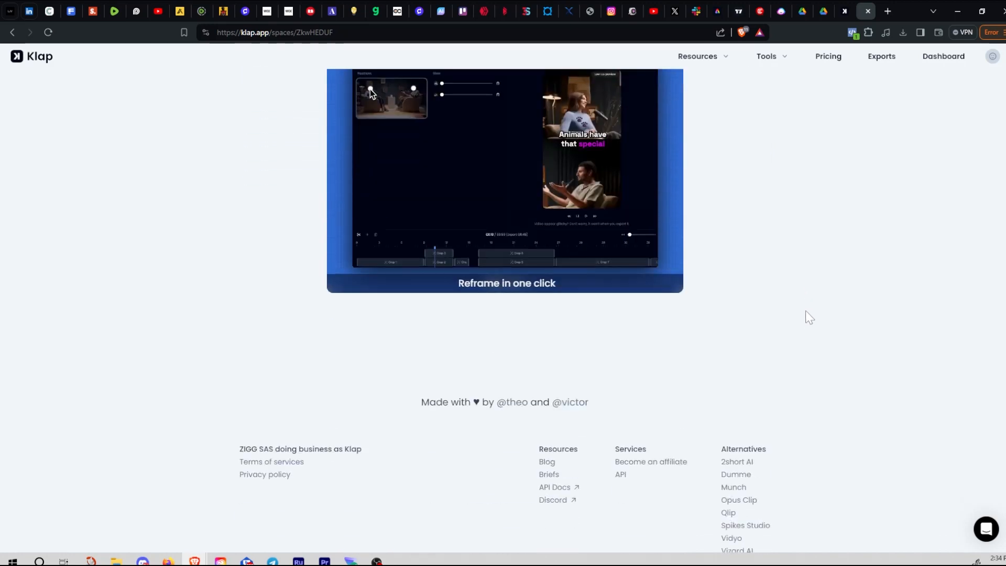
scroll(813, 352, up, 3)
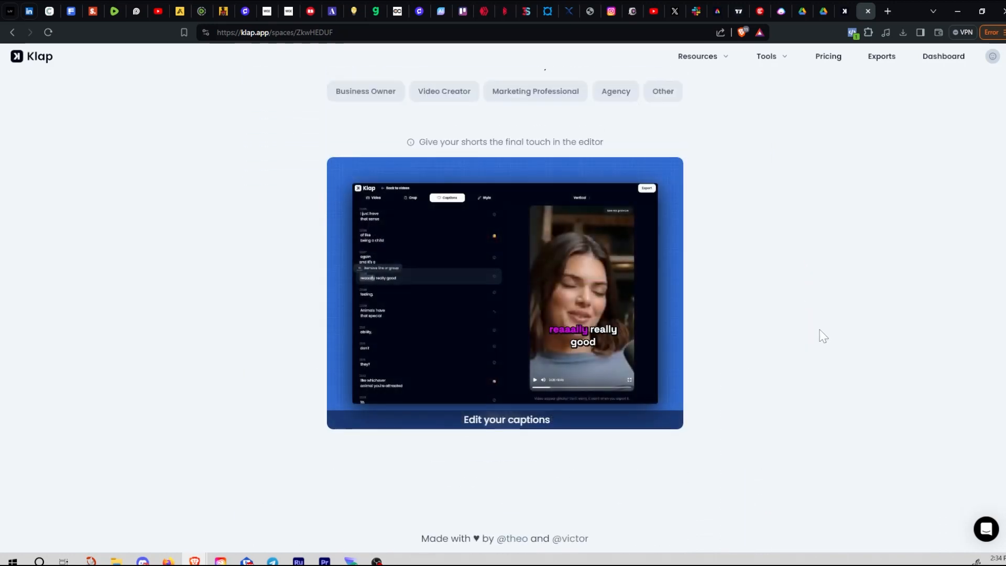
scroll(839, 354, up, 2)
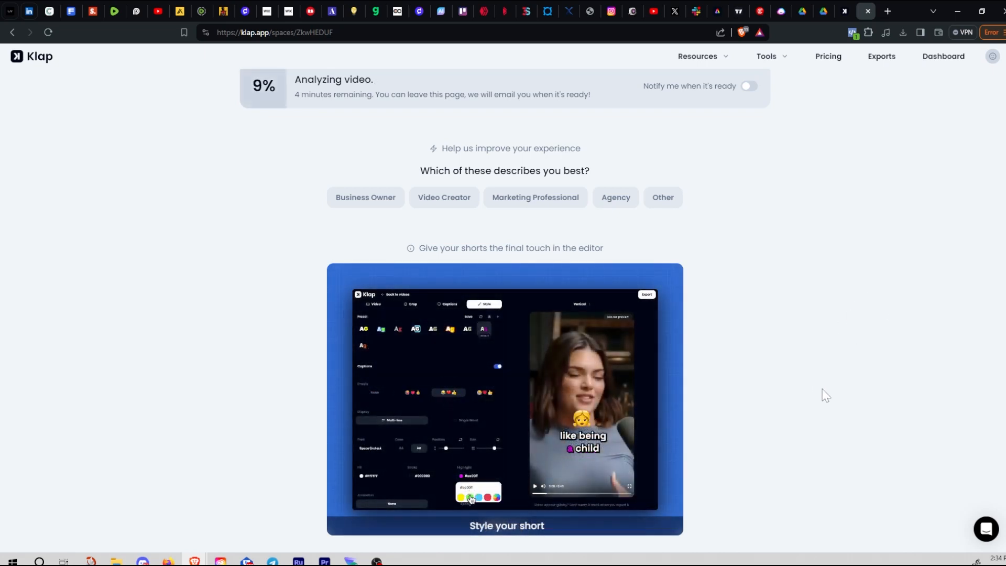
scroll(823, 389, up, 2)
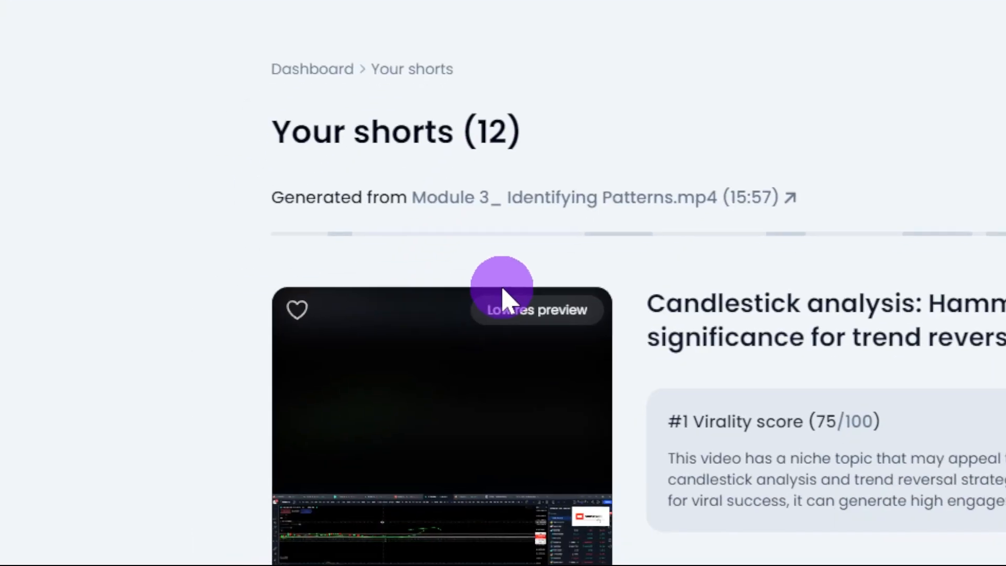
mouse_move(429, 421)
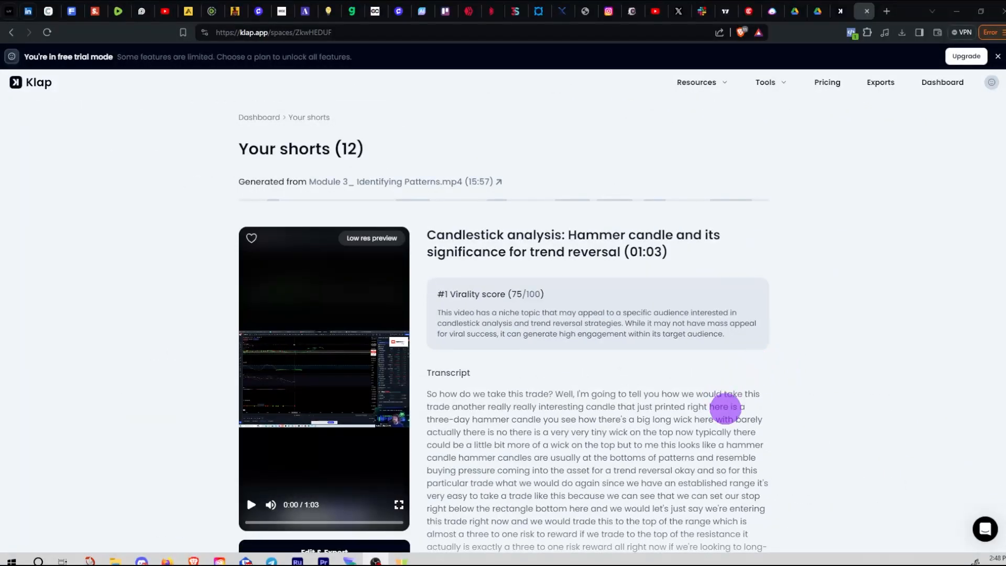
scroll(726, 408, down, 2)
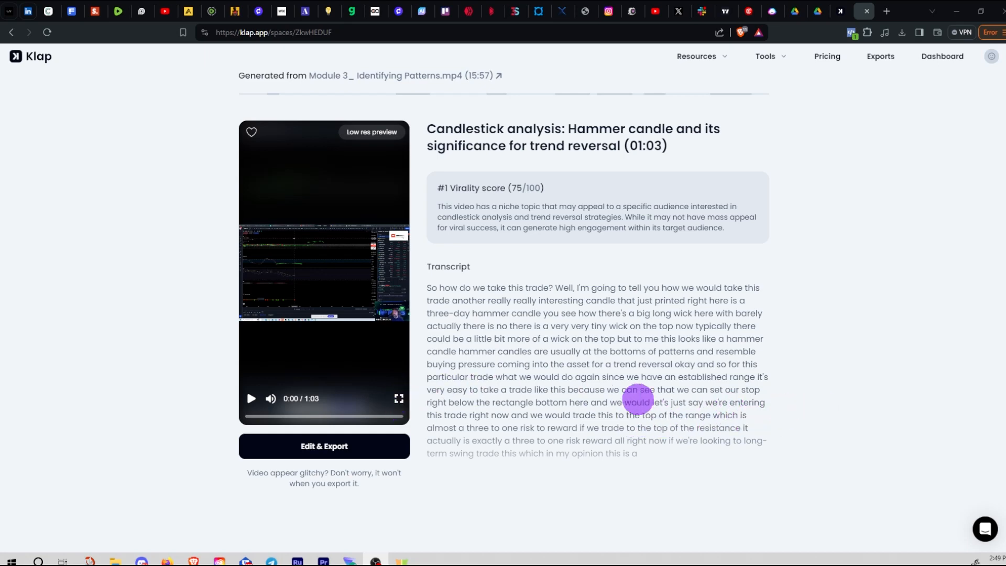
scroll(632, 397, down, 2)
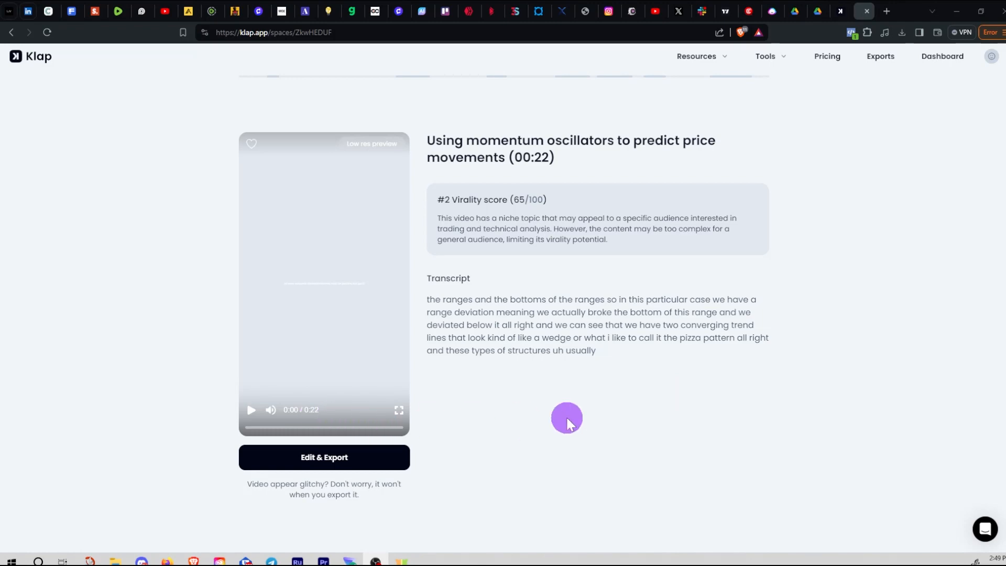
scroll(672, 409, down, 7)
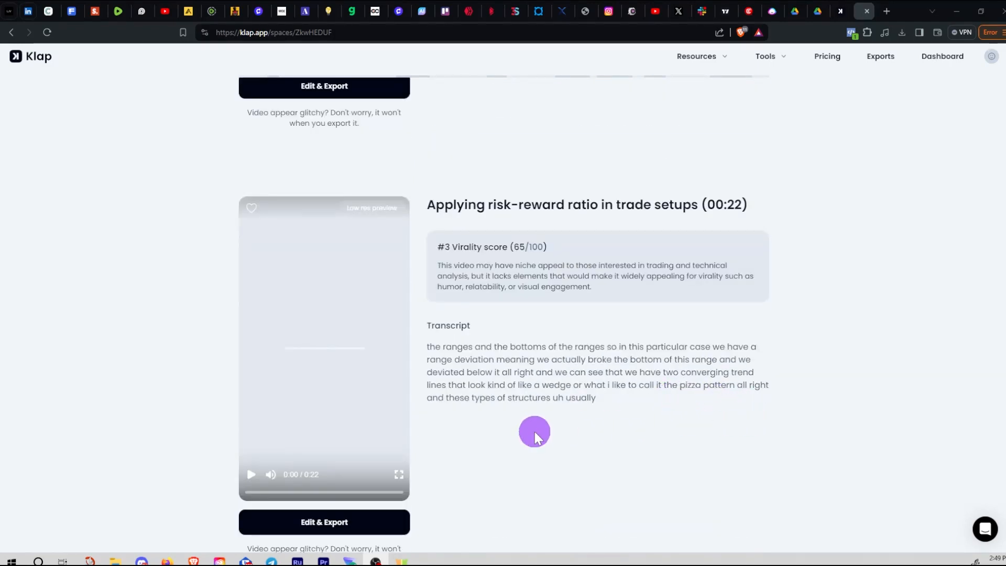
scroll(663, 432, down, 7)
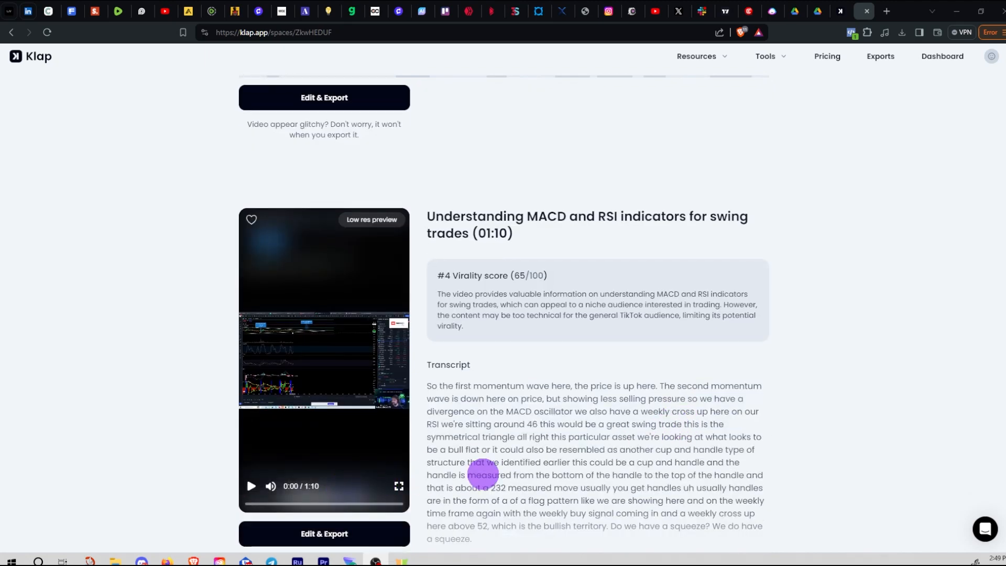
scroll(628, 445, down, 6)
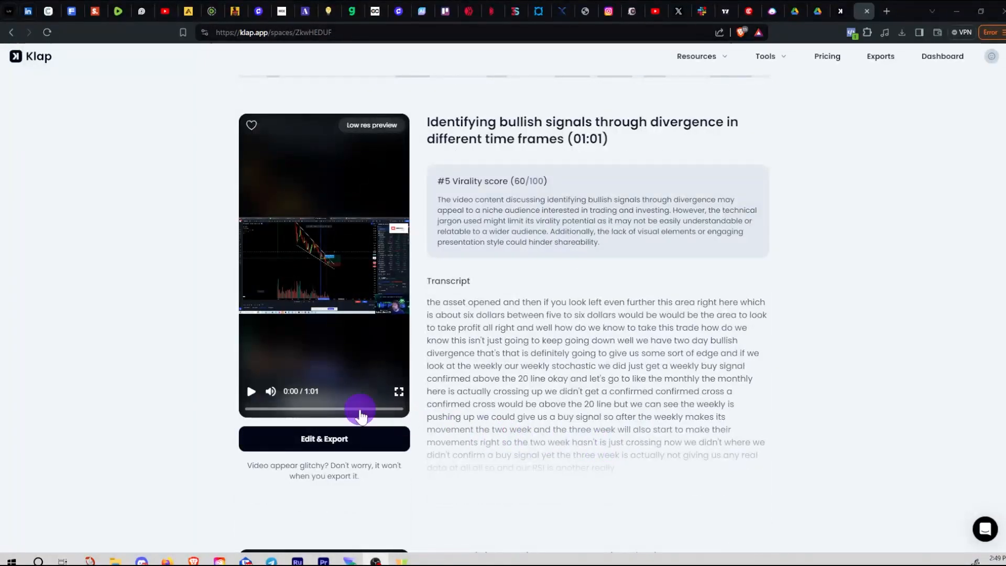
scroll(545, 410, down, 10)
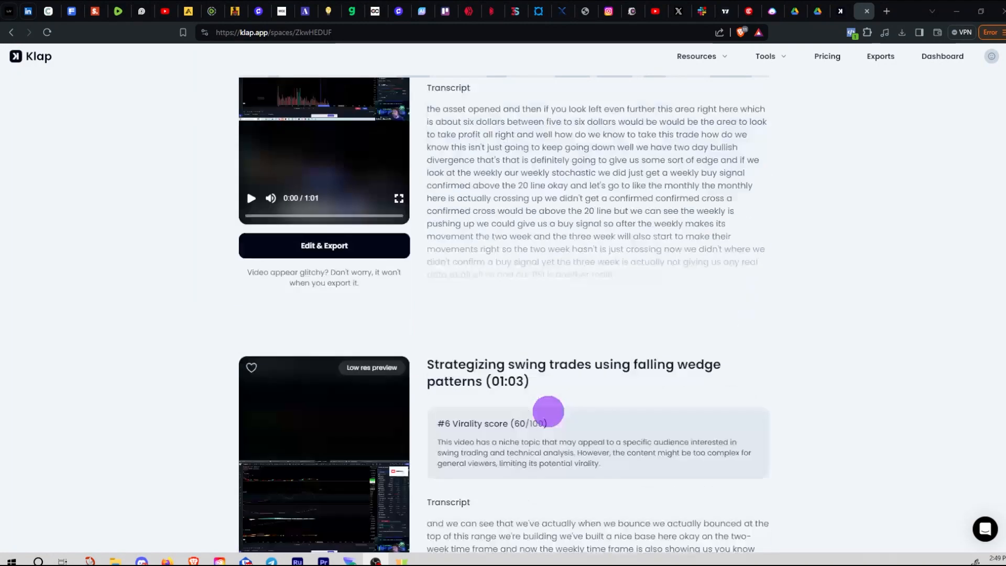
scroll(577, 398, down, 3)
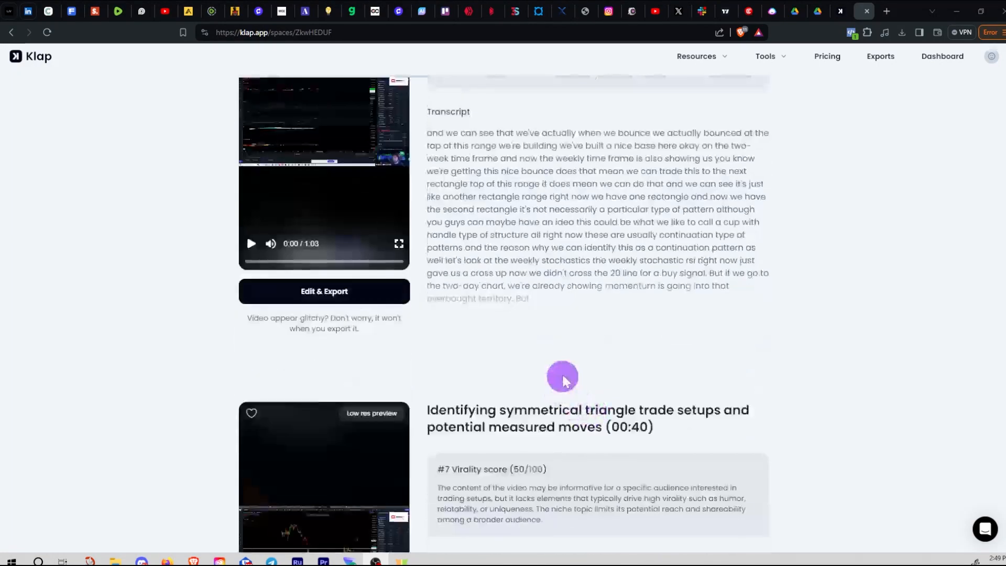
scroll(561, 375, up, 5)
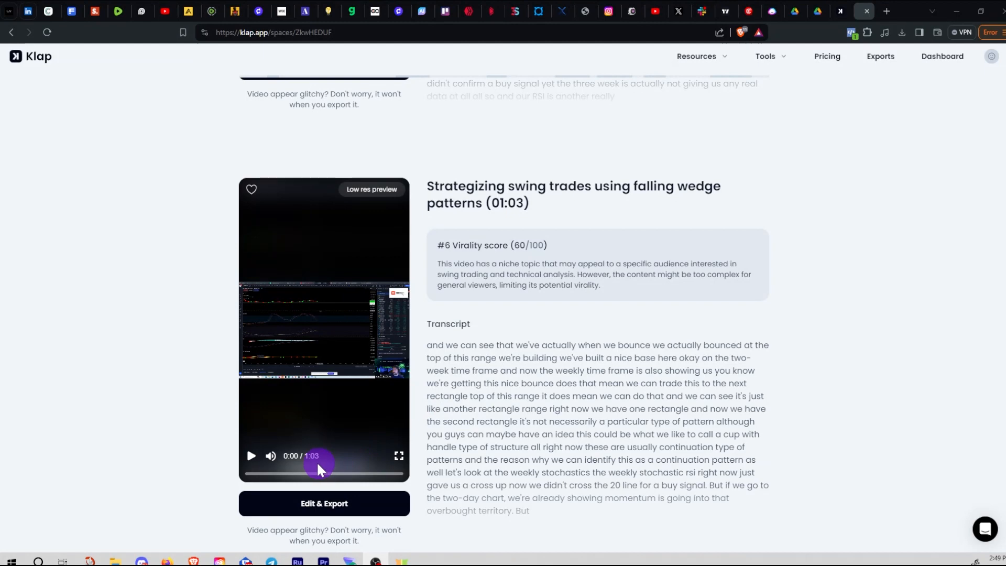
scroll(616, 454, down, 10)
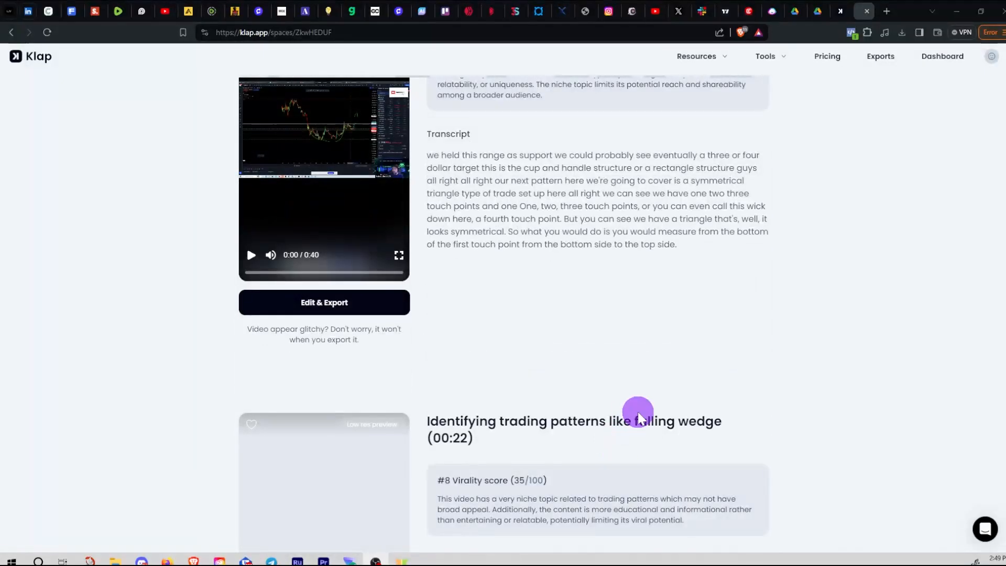
scroll(734, 338, up, 2)
scroll(751, 341, up, 1)
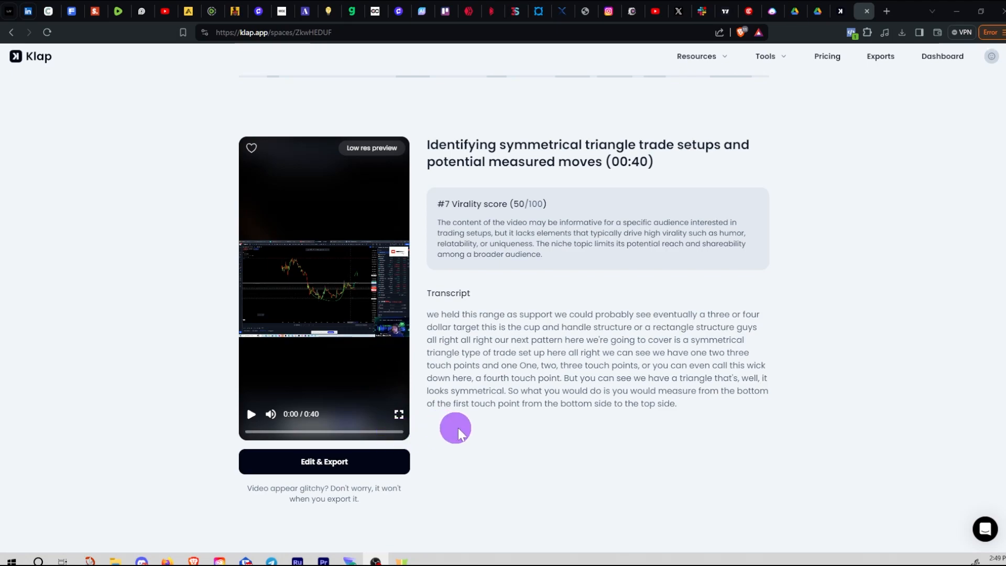
scroll(800, 408, down, 20)
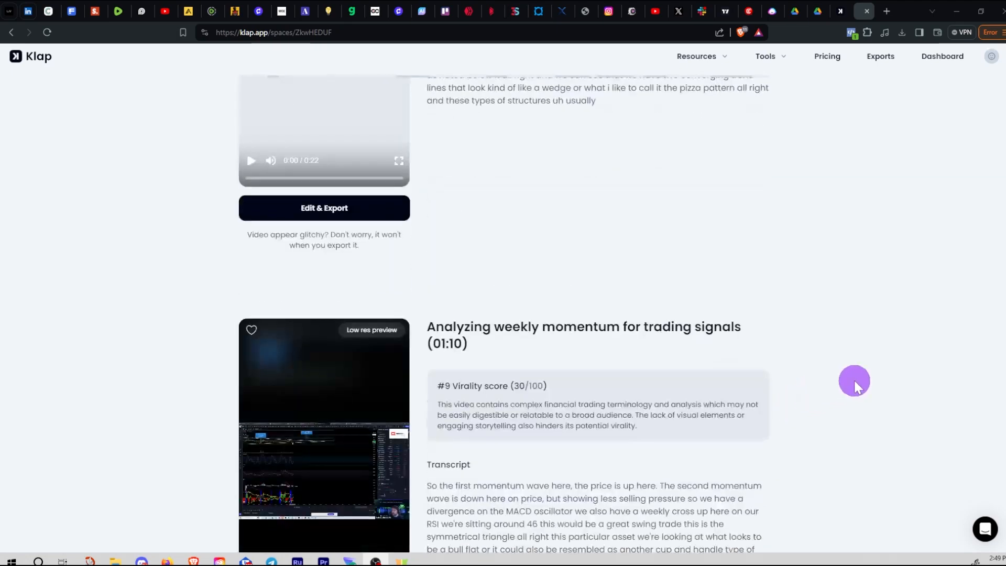
scroll(1002, 404, down, 15)
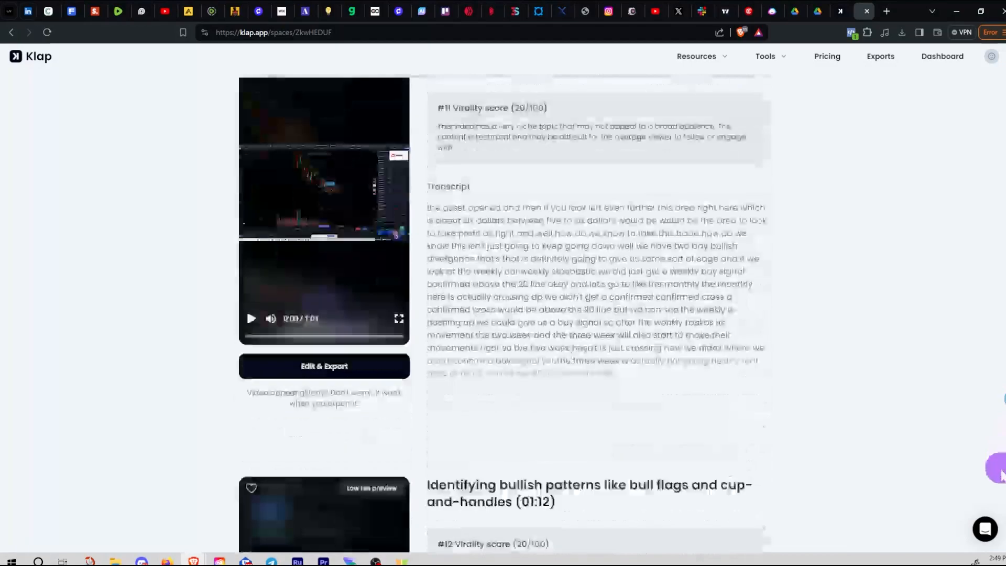
scroll(996, 204, up, 20)
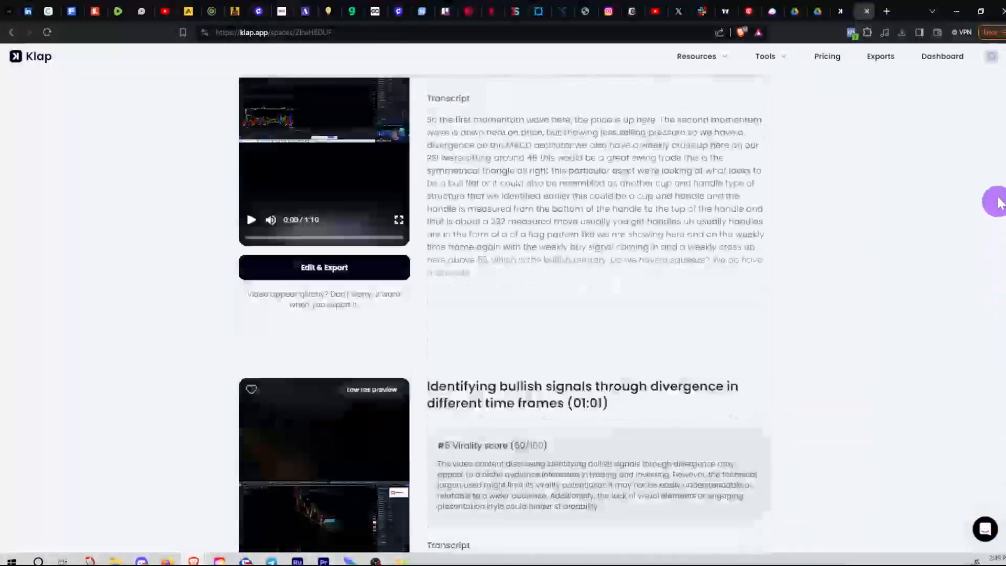
scroll(1002, 87, up, 3)
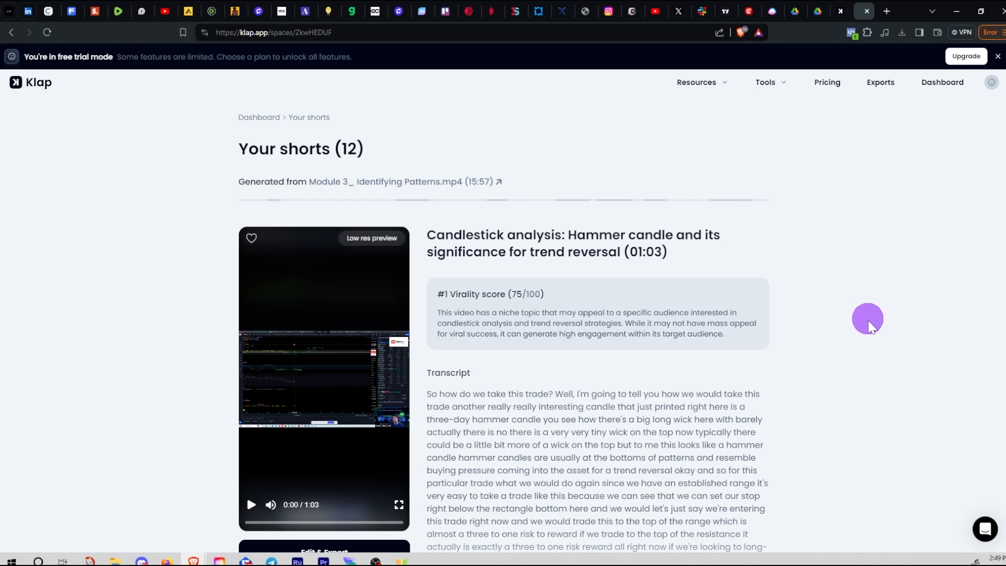
scroll(884, 338, down, 1)
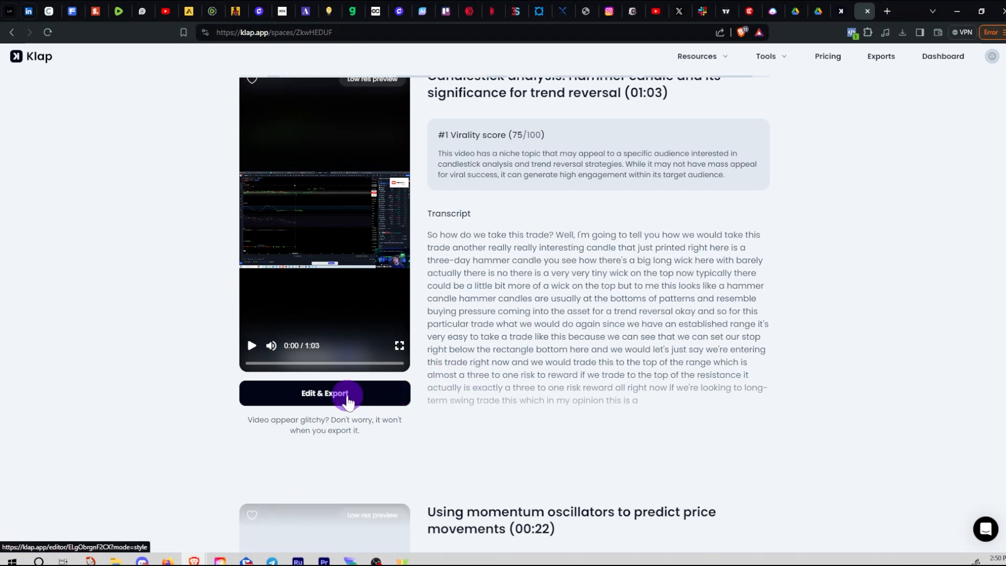
scroll(536, 361, up, 2)
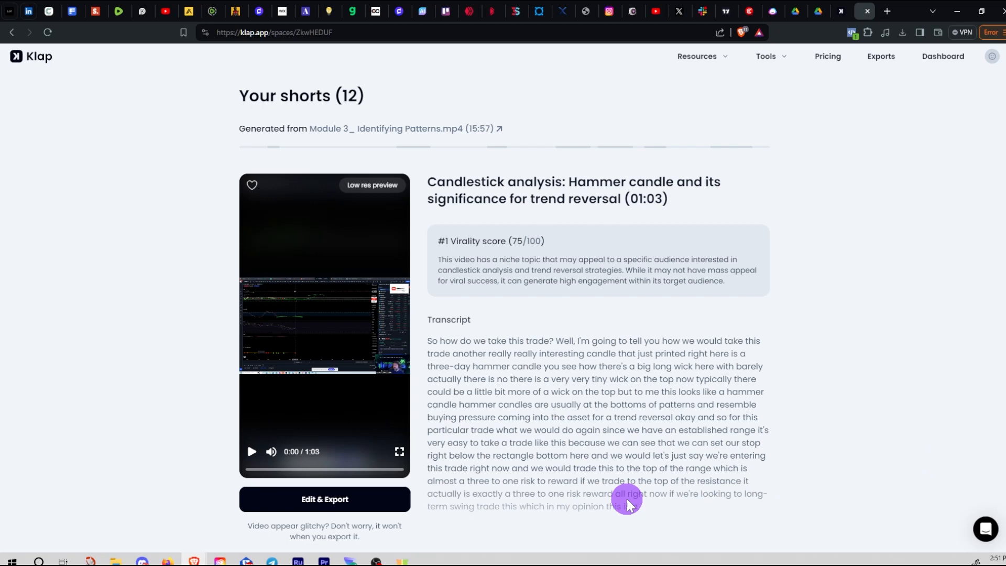
Play the hammer-candle short's preview, pause to check captions, then restart it to 0:03
click(252, 452)
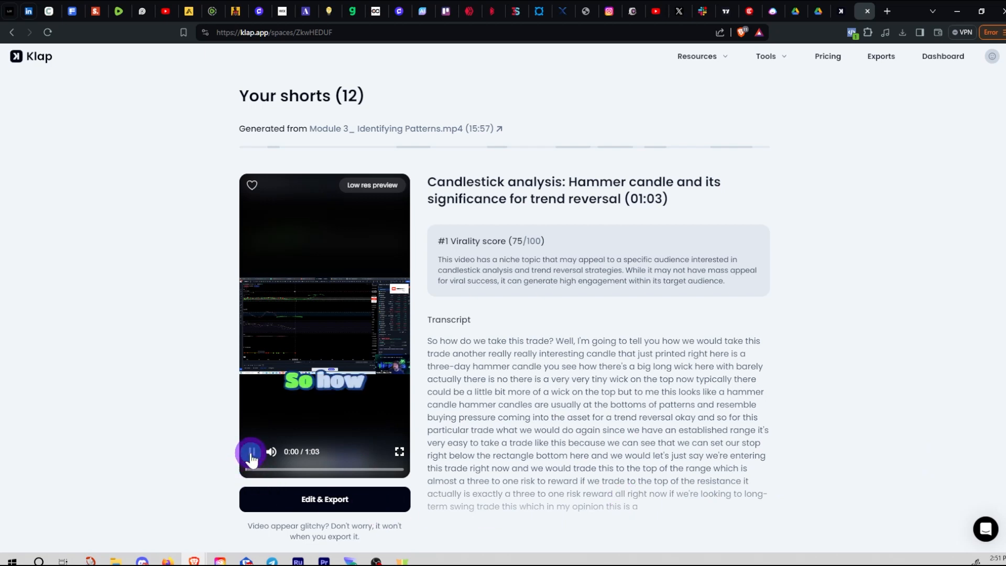
click(251, 454)
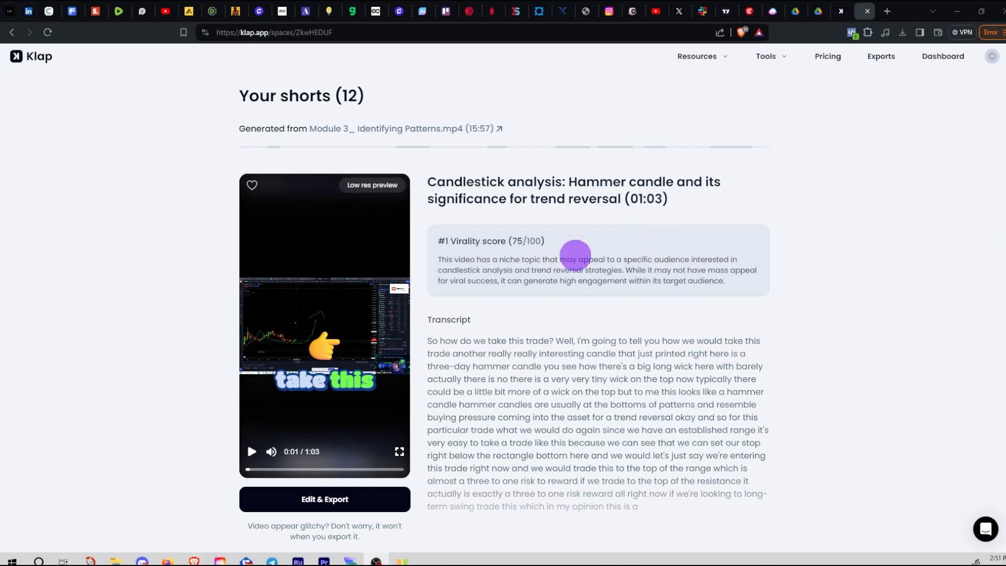
click(261, 440)
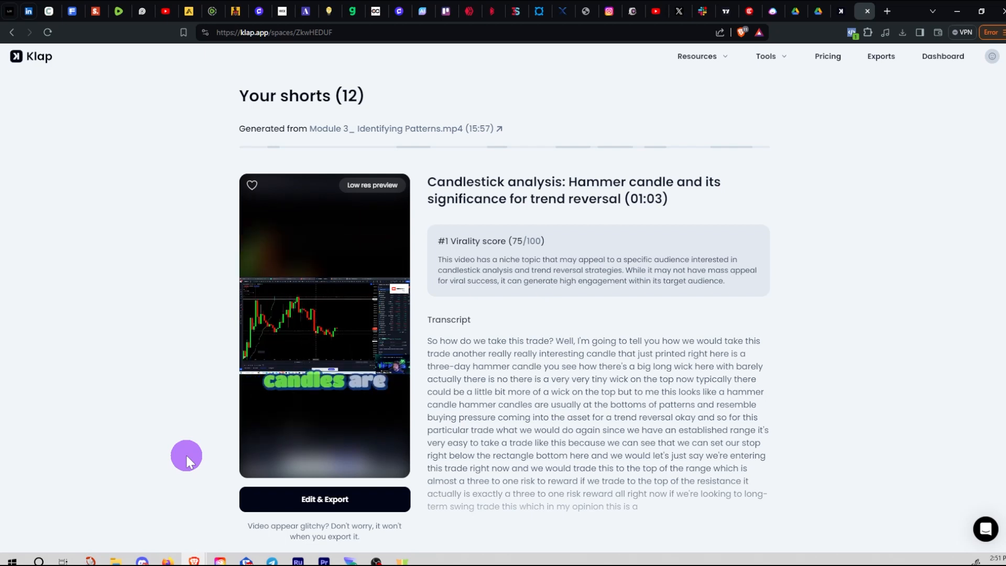
mouse_move(252, 453)
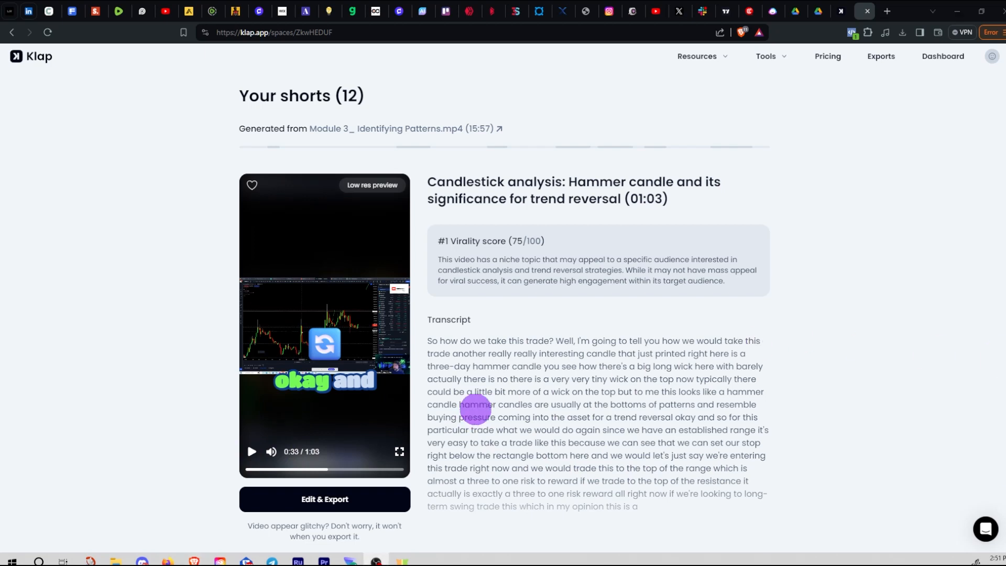
click(252, 469)
click(252, 452)
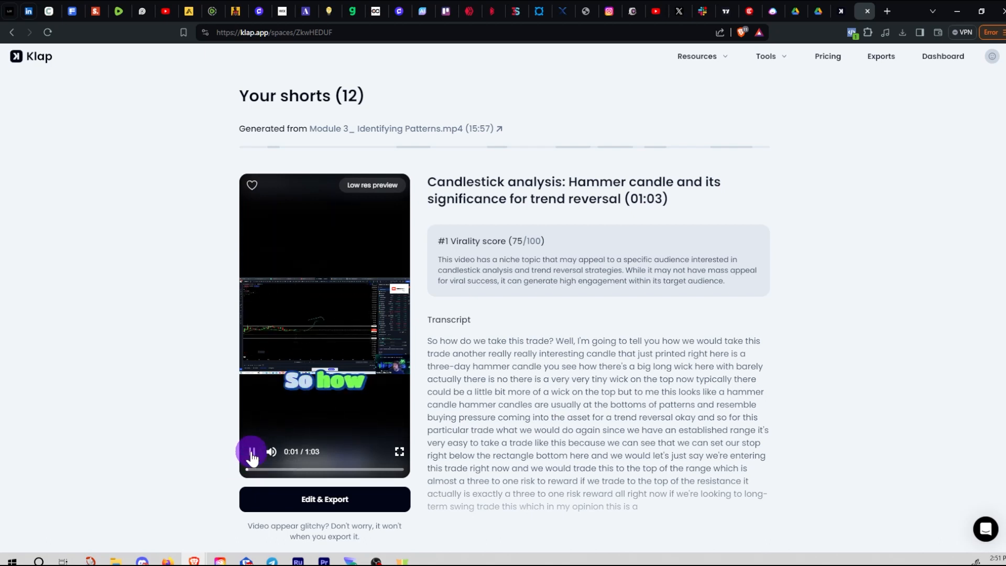
click(252, 452)
Scrub the preview between 0:01 and 0:09, then play it and pause at 0:26
drag(254, 470, 250, 471)
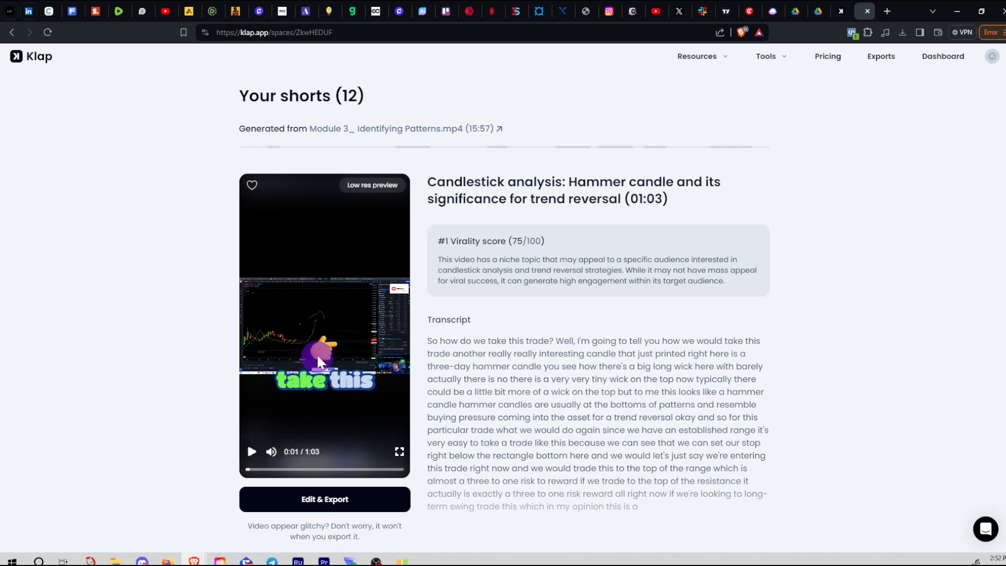
click(252, 452)
click(253, 455)
click(252, 452)
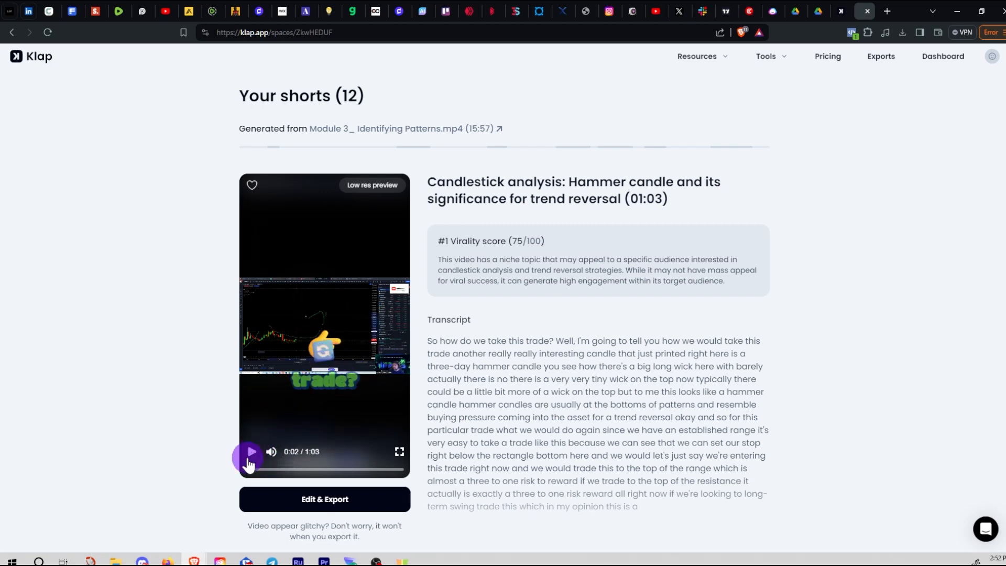
click(270, 445)
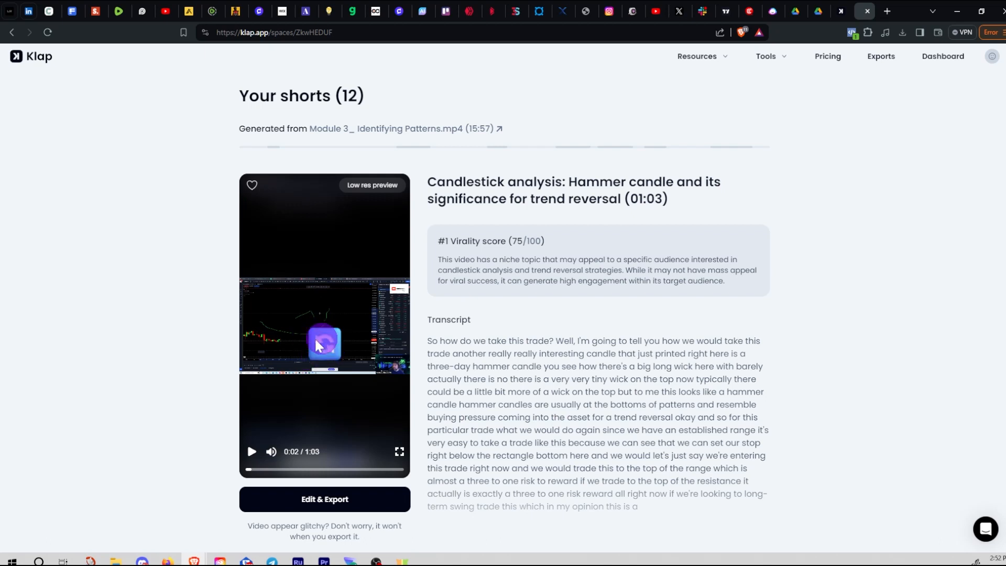
click(270, 469)
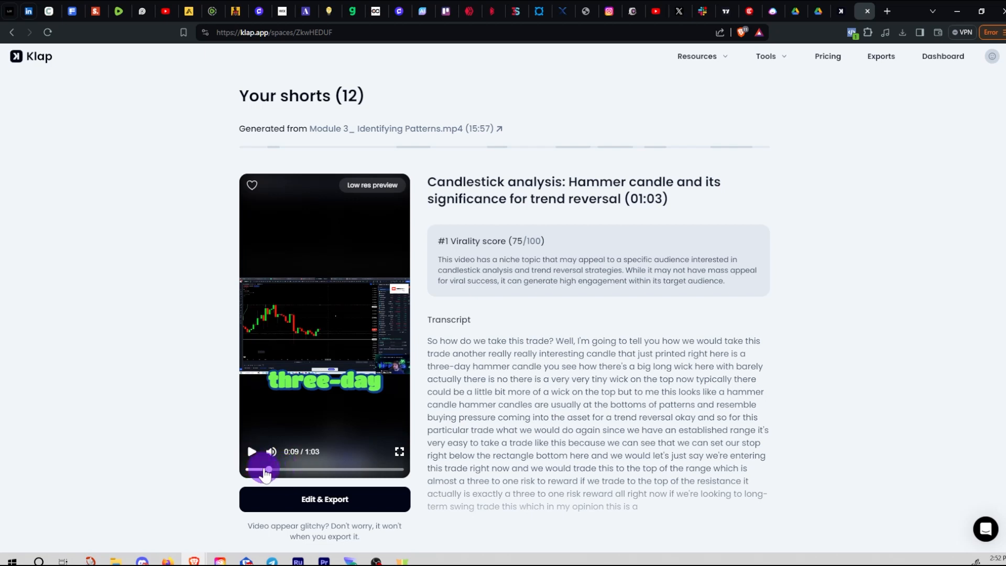
click(261, 470)
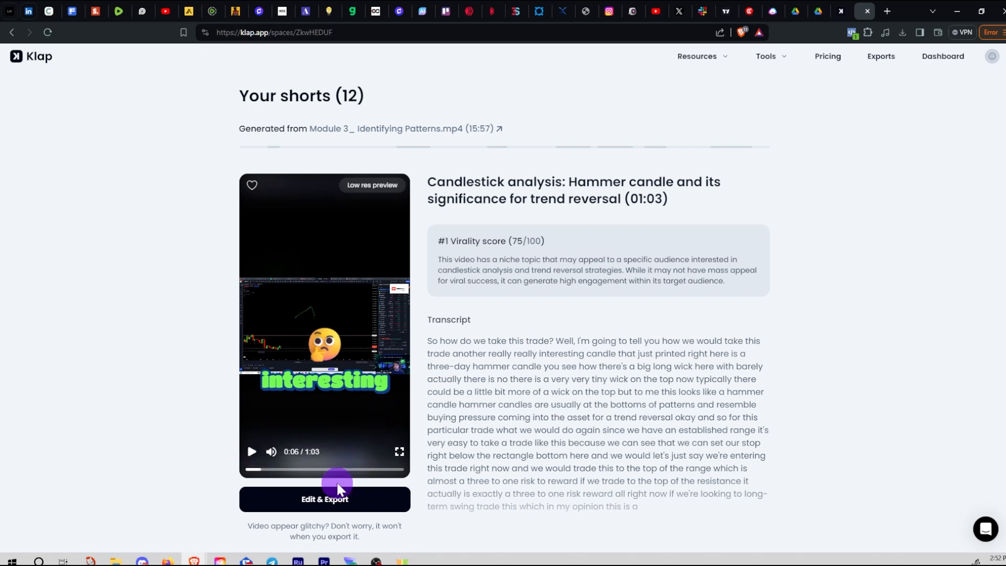
click(252, 456)
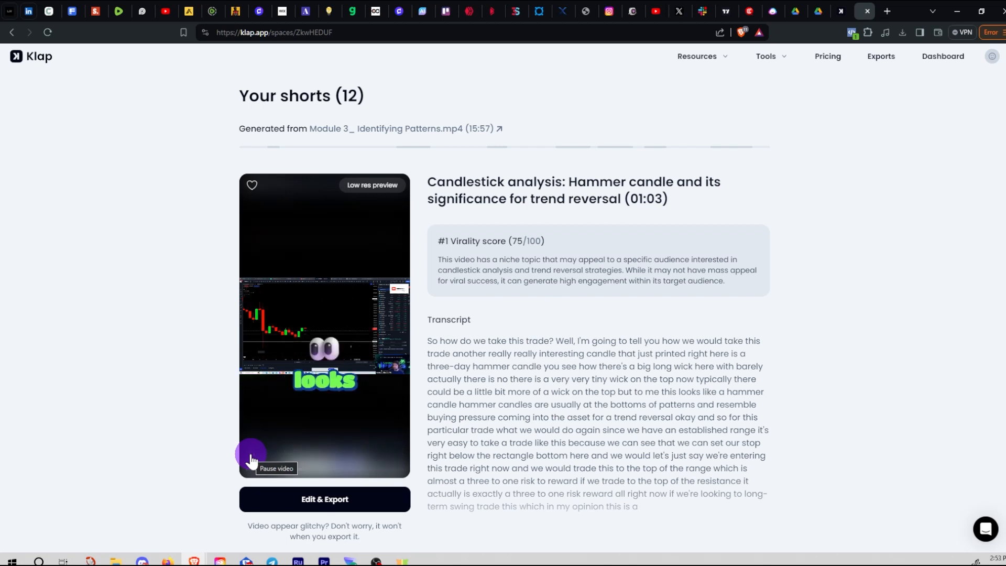
click(251, 460)
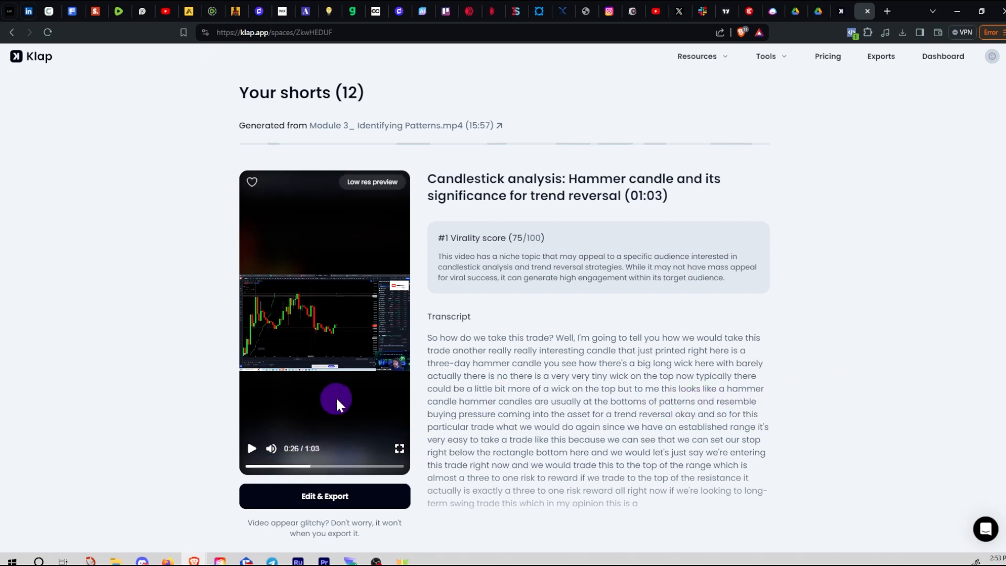
Play the #2 'Using momentum oscillators' short's preview and pause it at 0:14
scroll(348, 389, down, 10)
scroll(399, 412, up, 4)
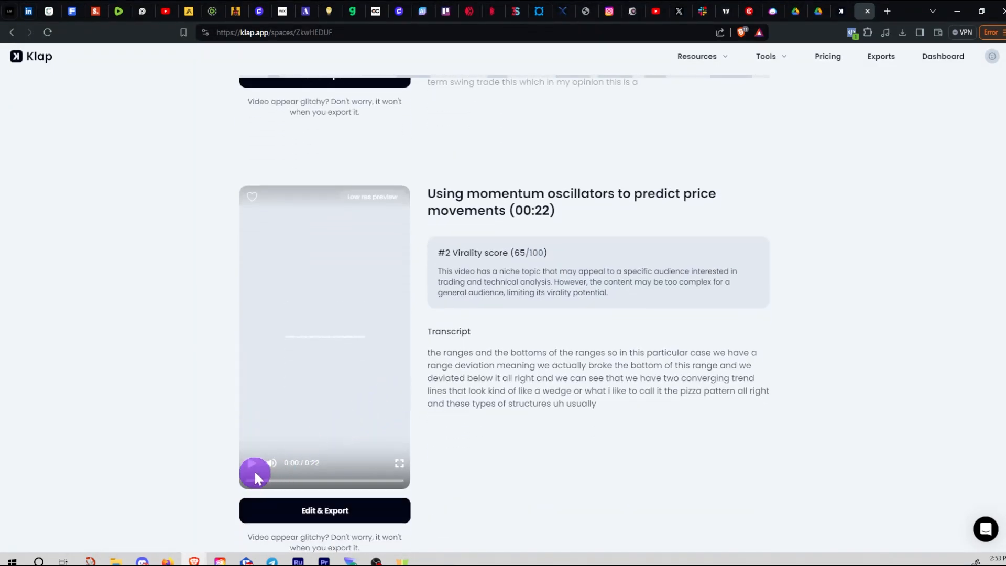
click(250, 466)
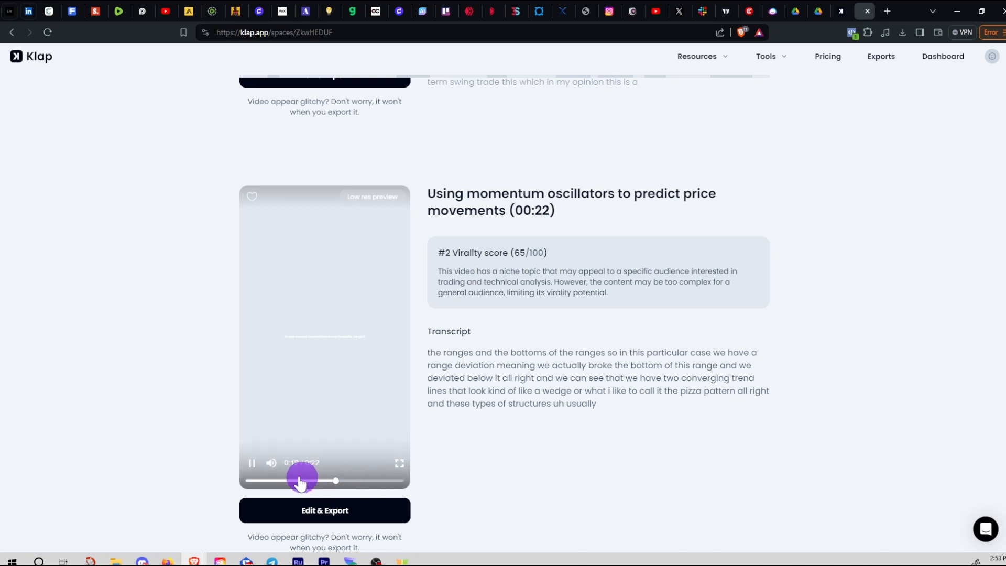
click(253, 464)
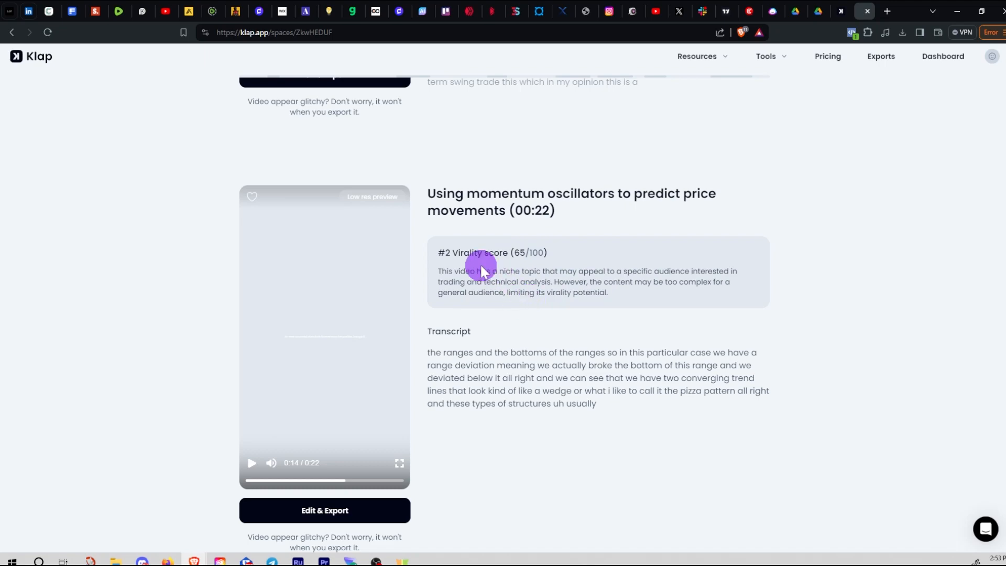
scroll(483, 297, up, 4)
scroll(483, 296, up, 4)
scroll(499, 296, down, 7)
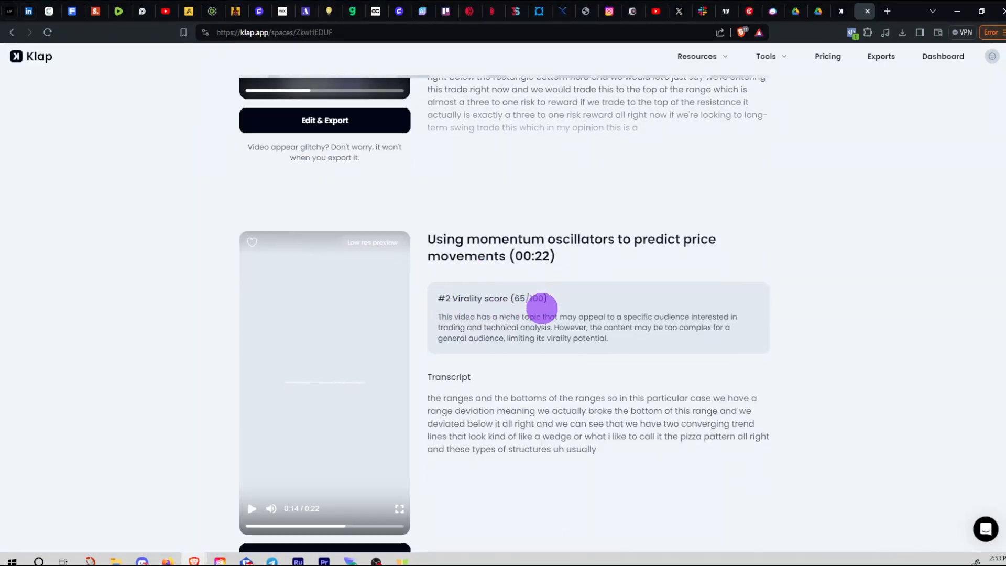
scroll(528, 307, down, 8)
scroll(551, 330, up, 14)
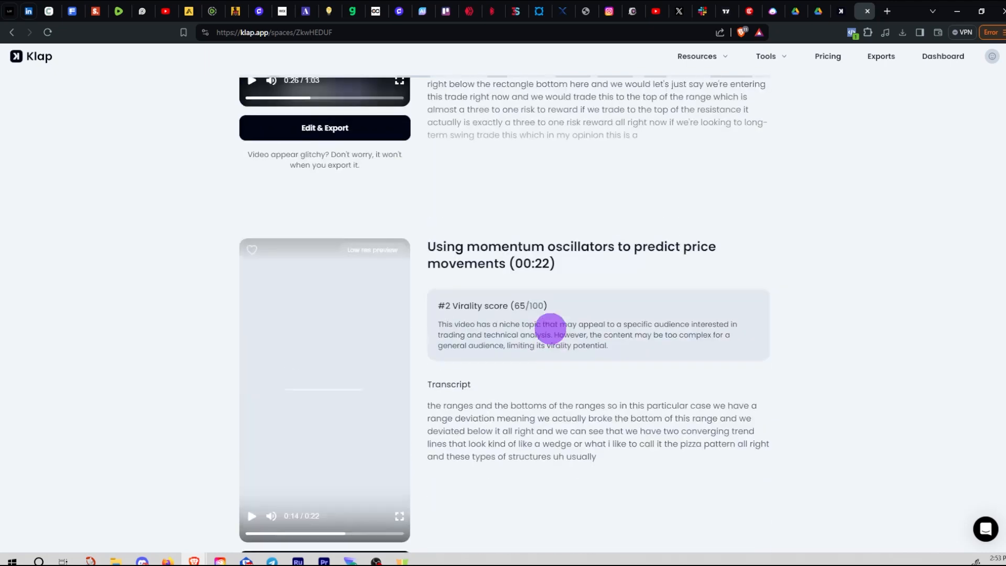
scroll(515, 269, up, 2)
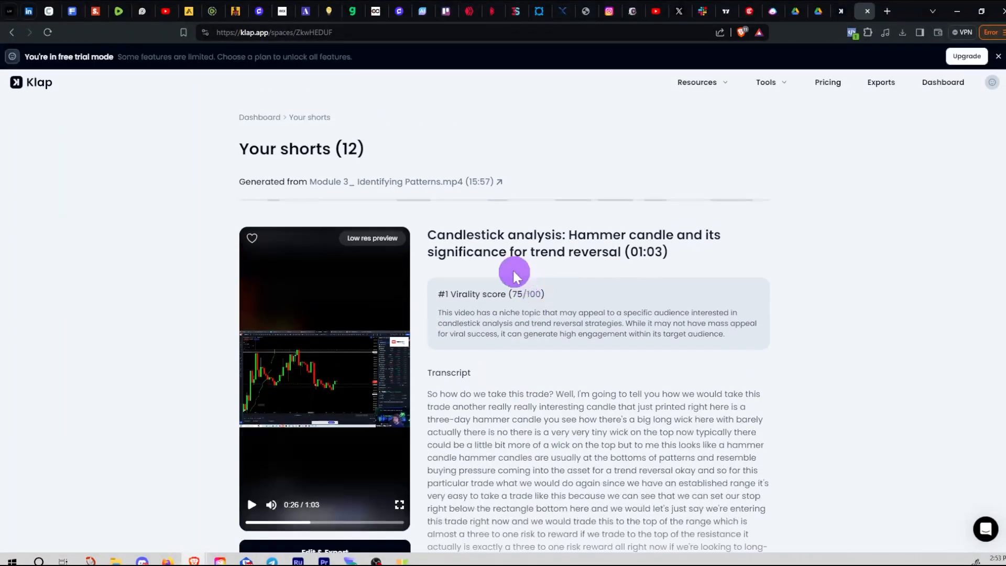
scroll(519, 292, down, 12)
scroll(522, 298, down, 3)
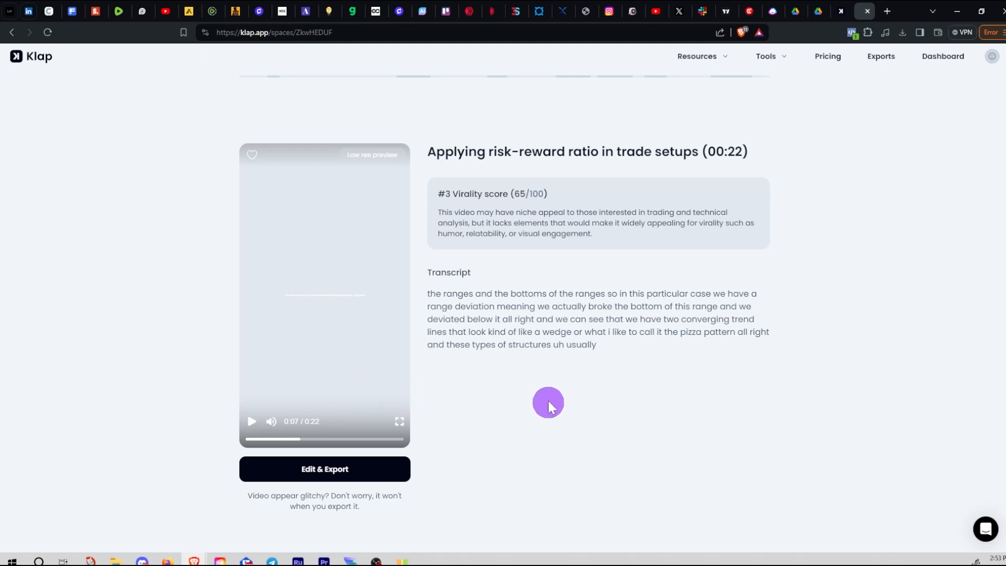
scroll(495, 413, down, 4)
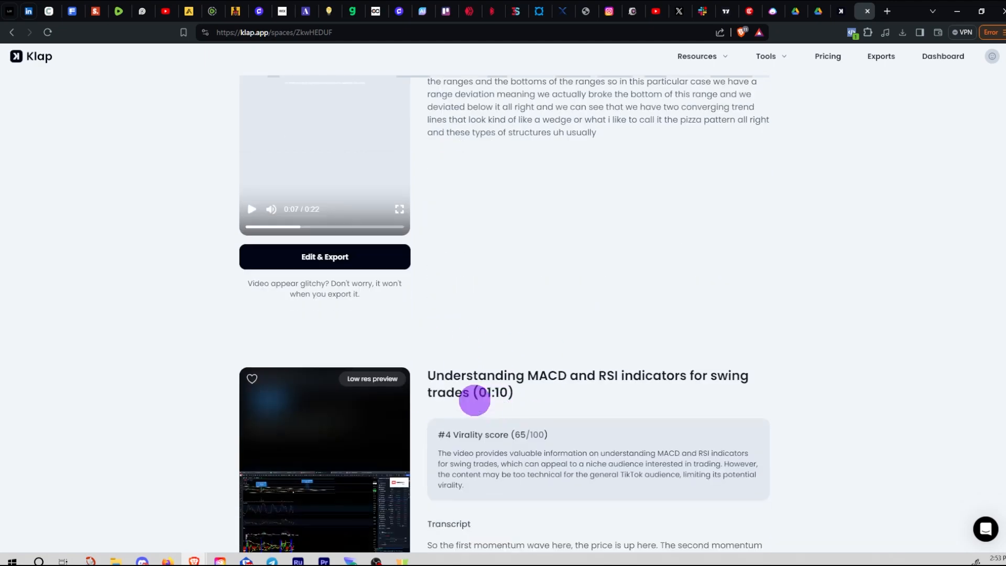
scroll(468, 394, up, 5)
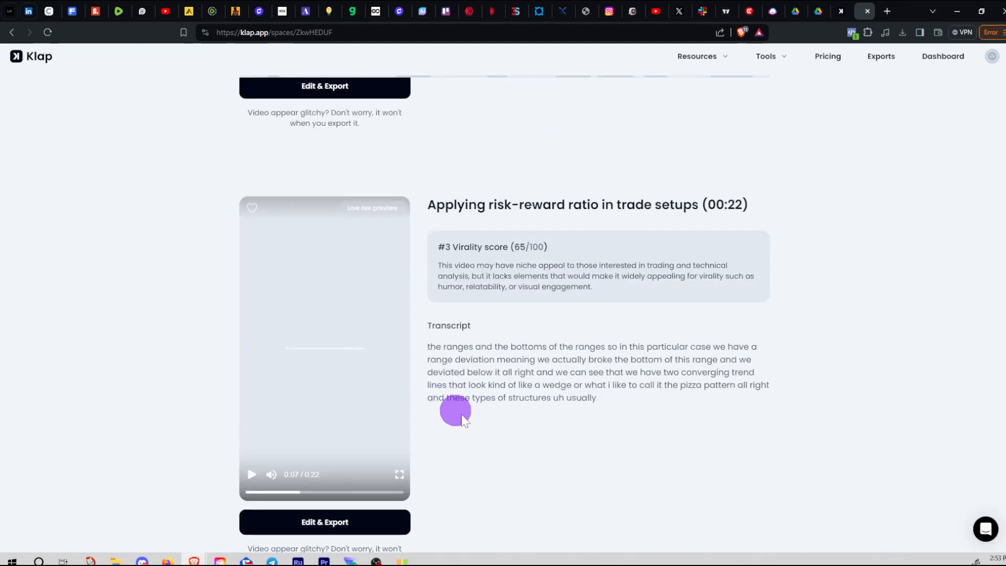
scroll(564, 442, down, 4)
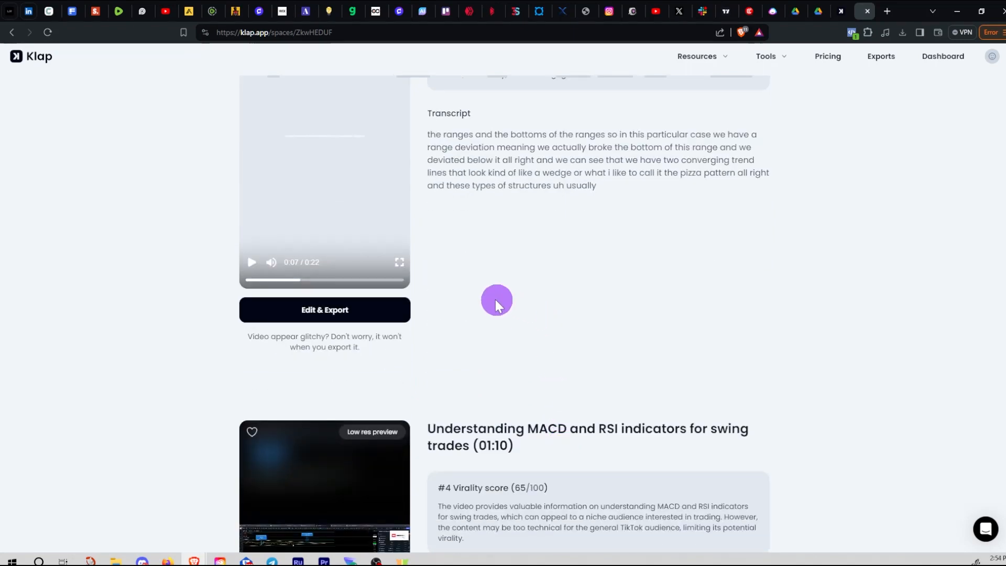
scroll(479, 261, up, 9)
scroll(487, 321, down, 20)
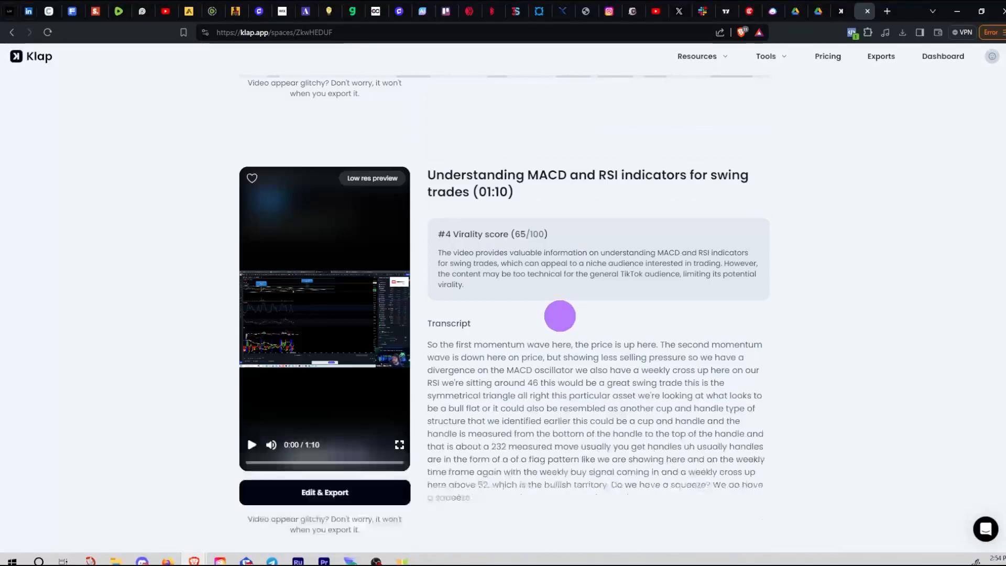
scroll(553, 329, down, 20)
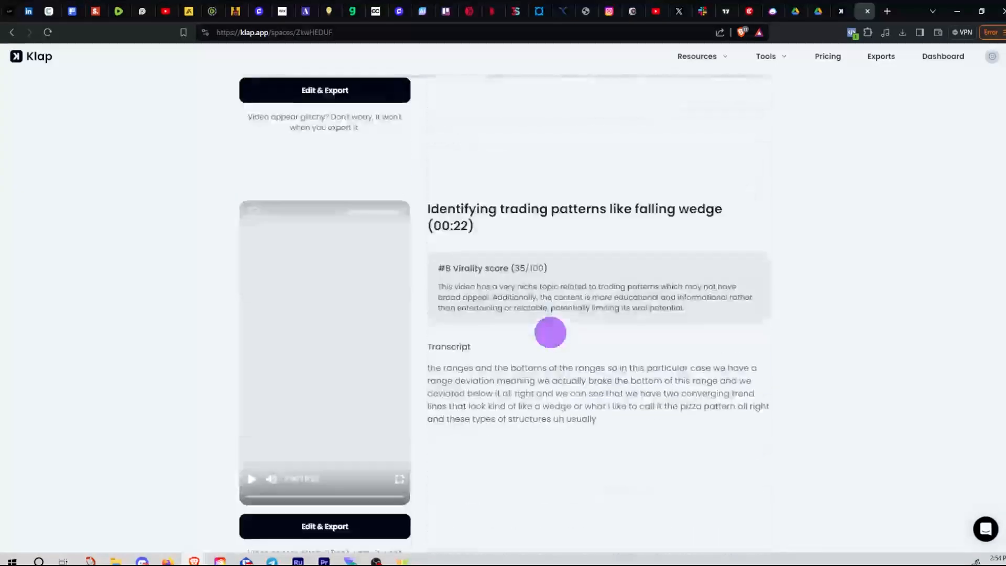
scroll(550, 333, down, 20)
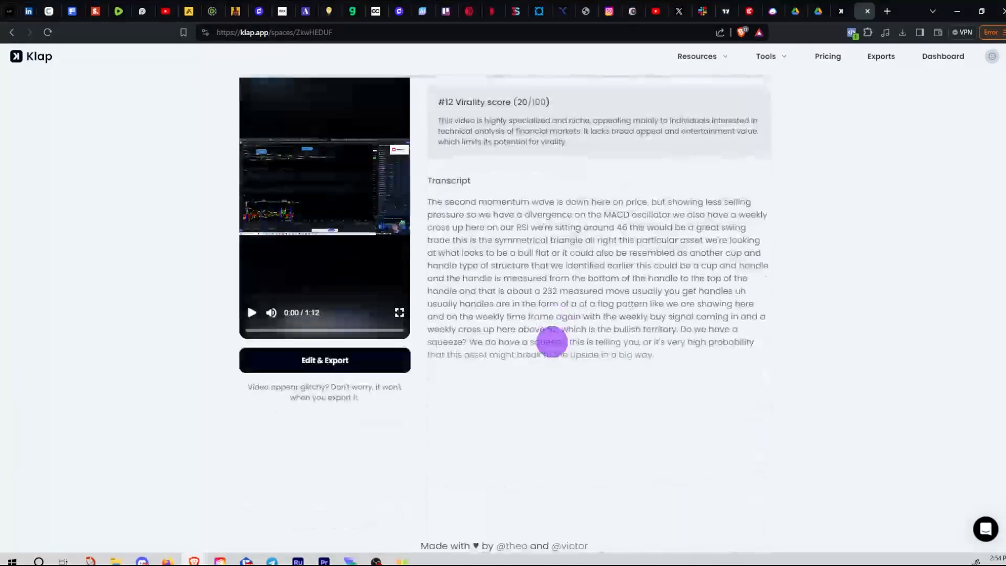
scroll(582, 351, up, 8)
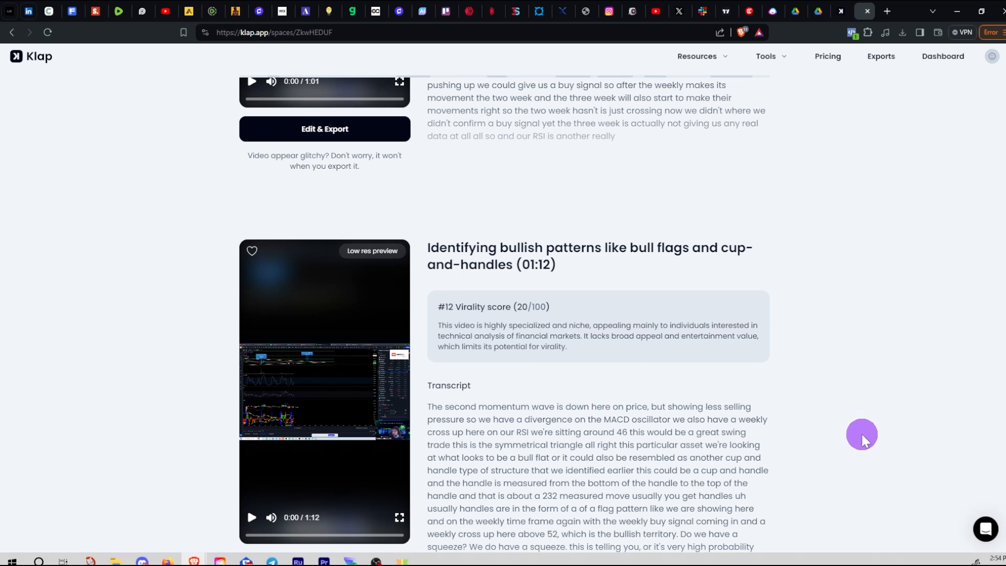
scroll(844, 454, down, 1)
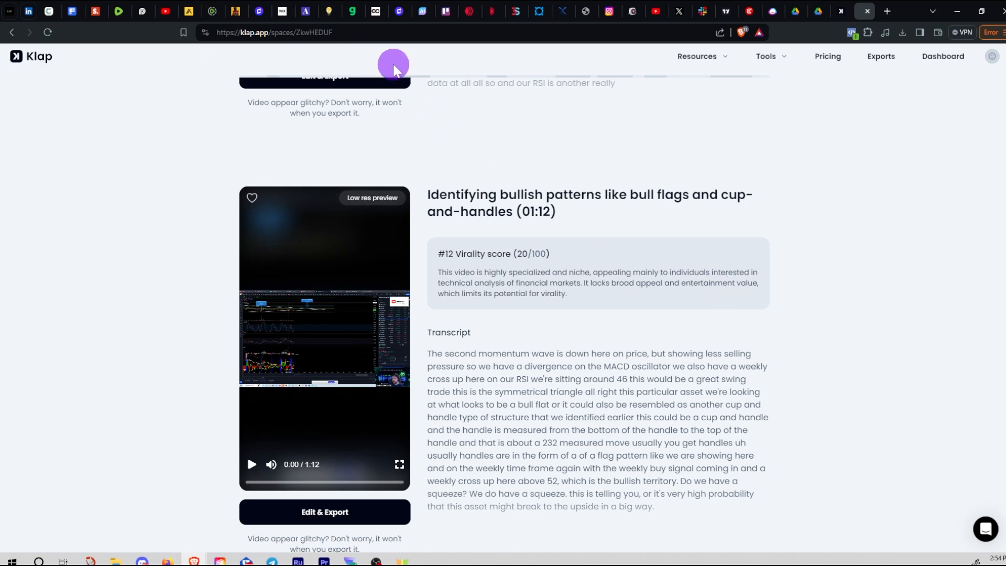
Load integritydesign.us in a new Brave tab and glance over its homepage
click(887, 12)
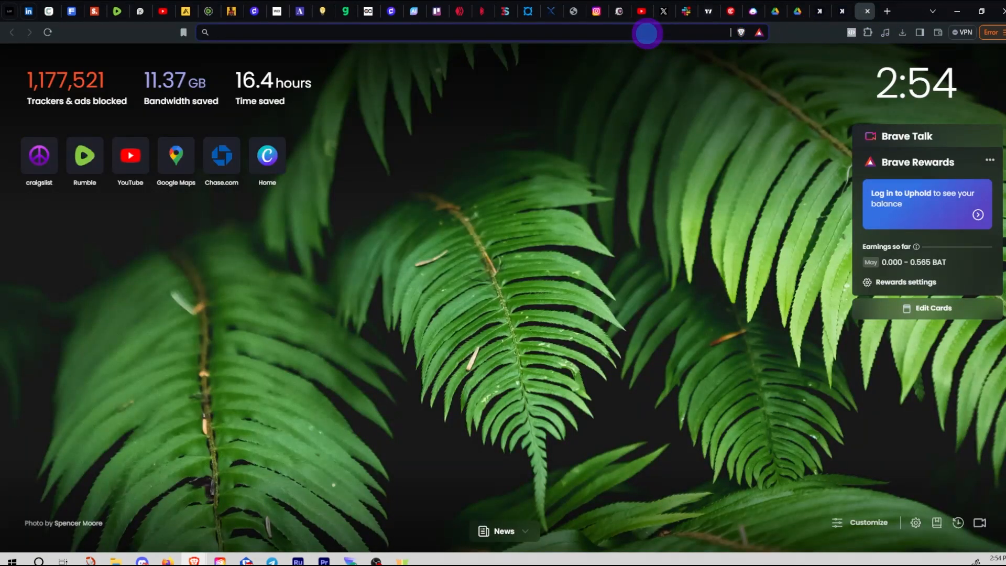
text(integritydesign.us)
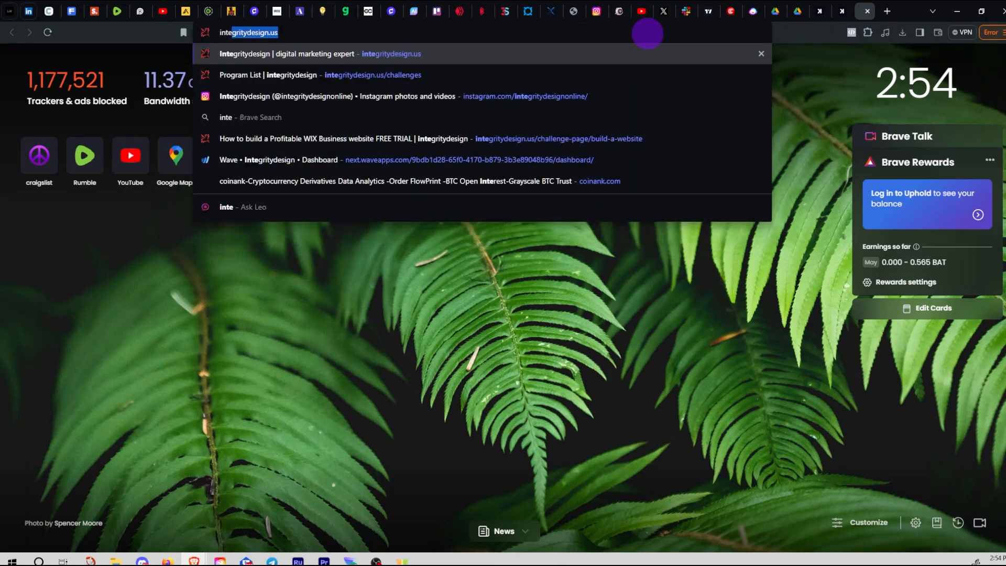
key(Return)
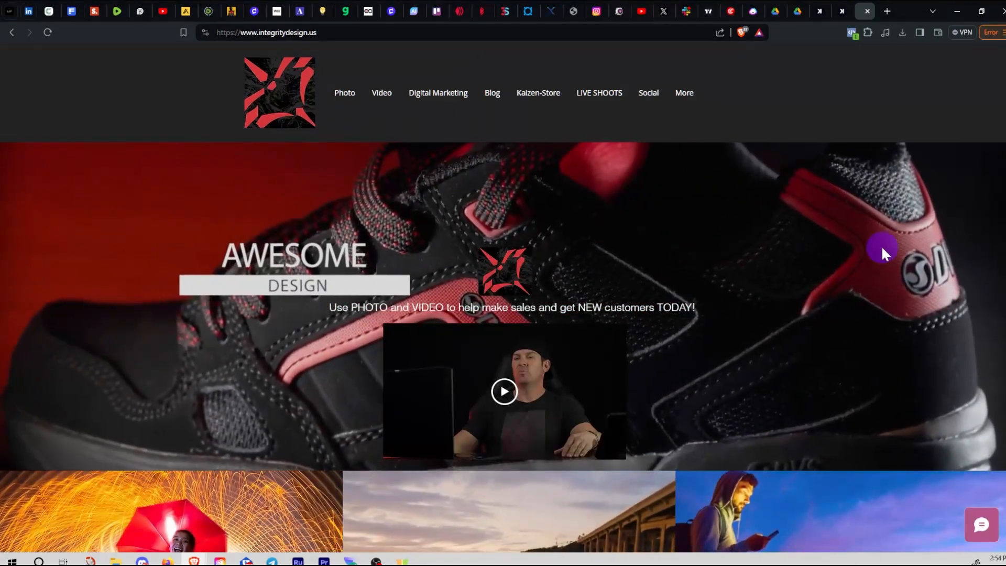
scroll(885, 245, down, 2)
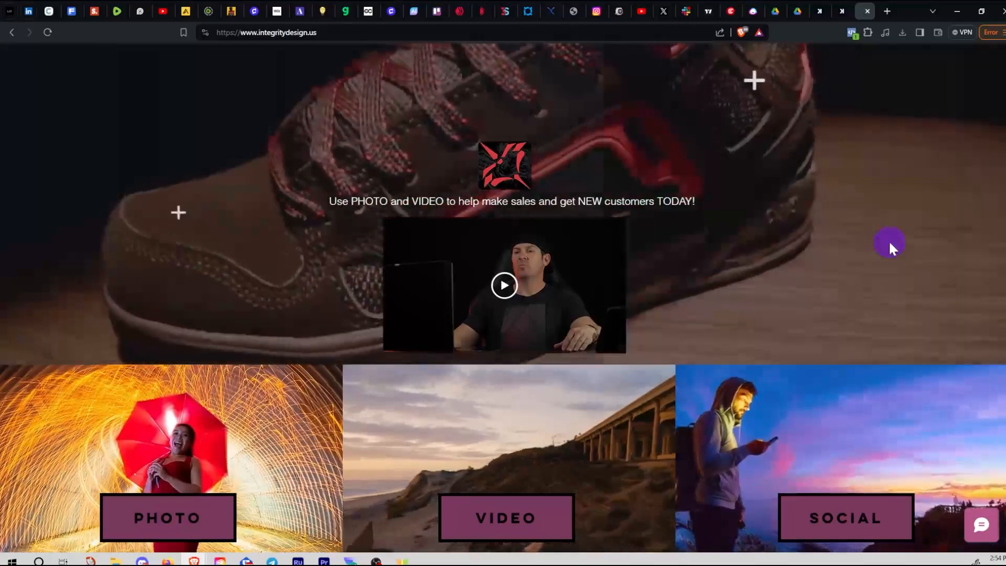
scroll(888, 241, up, 1)
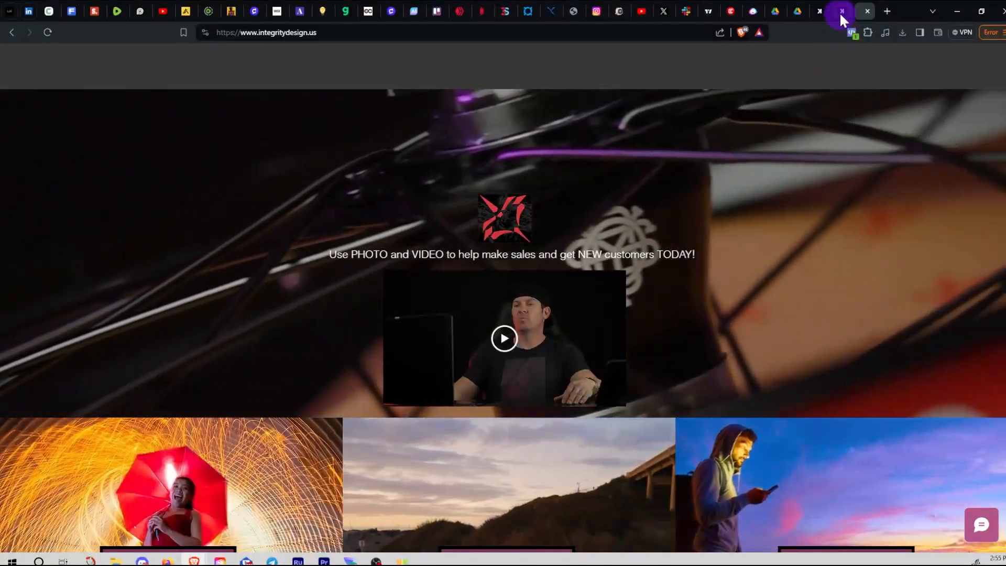
Switch back to the Klap tab and scroll up to the Your shorts (12) header
click(841, 10)
scroll(842, 283, down, 2)
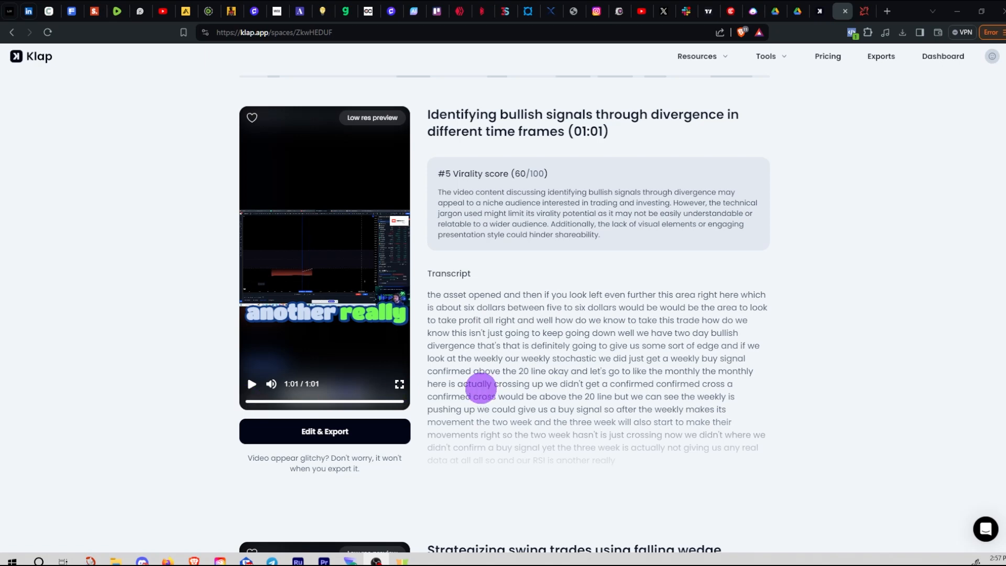
scroll(480, 386, up, 5)
scroll(533, 444, up, 6)
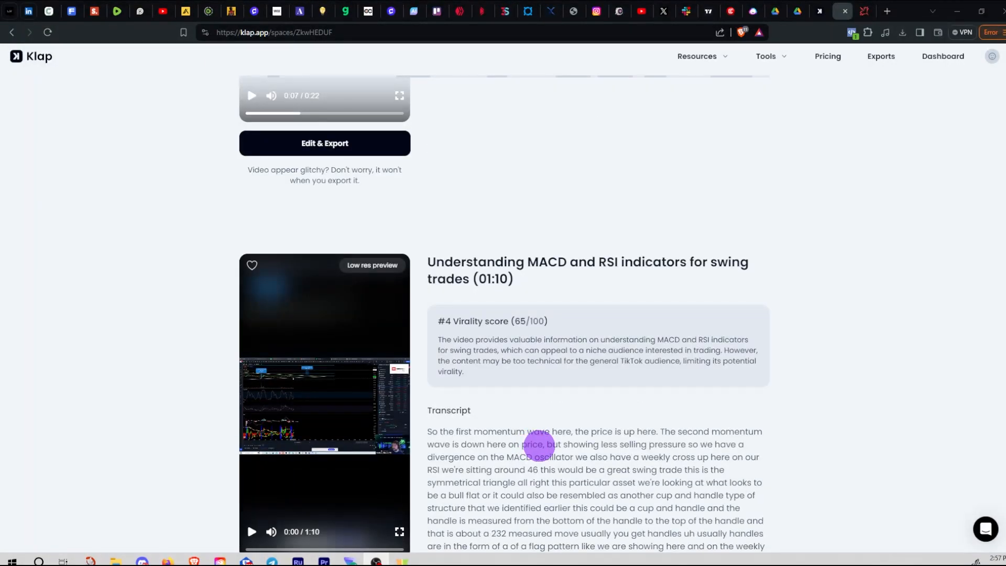
scroll(538, 444, up, 9)
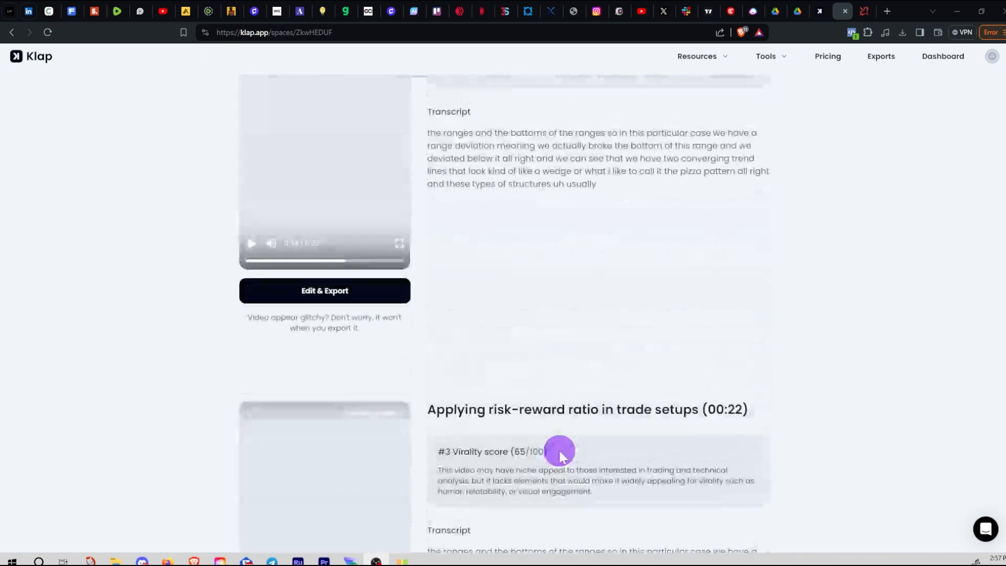
scroll(360, 419, up, 19)
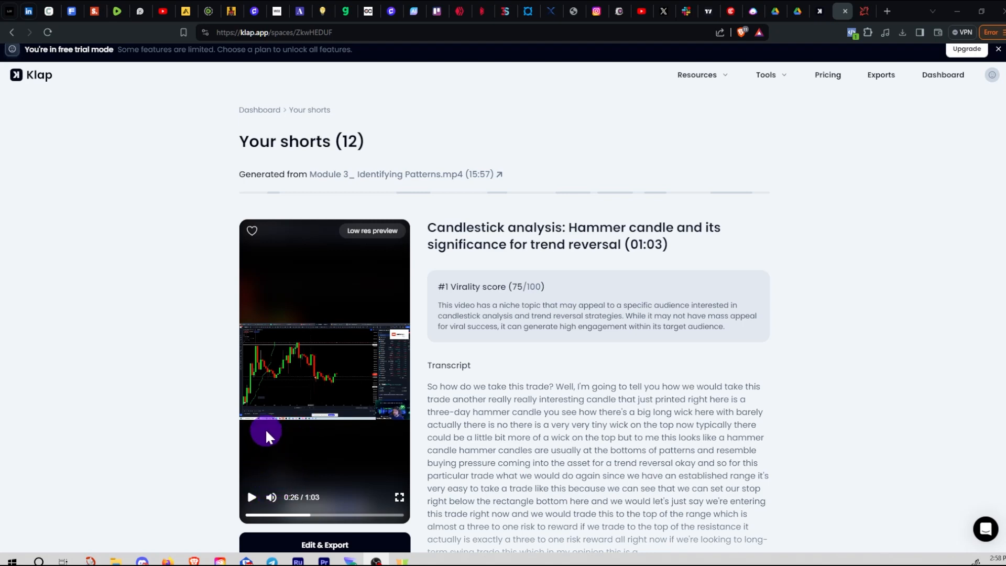
Play the bullish-divergence short from 0:45 through to its end, then scroll back up
scroll(265, 429, down, 20)
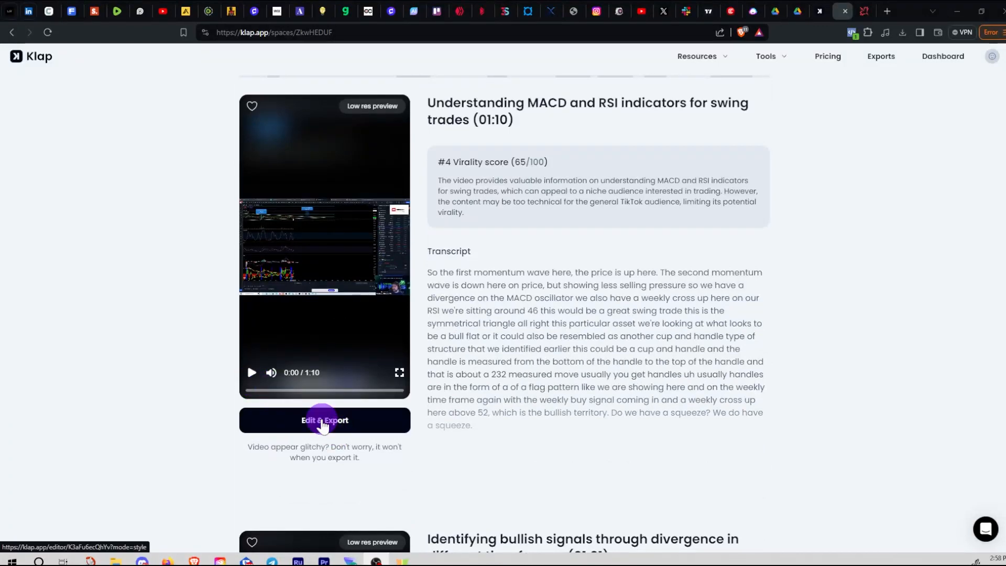
scroll(323, 418, down, 8)
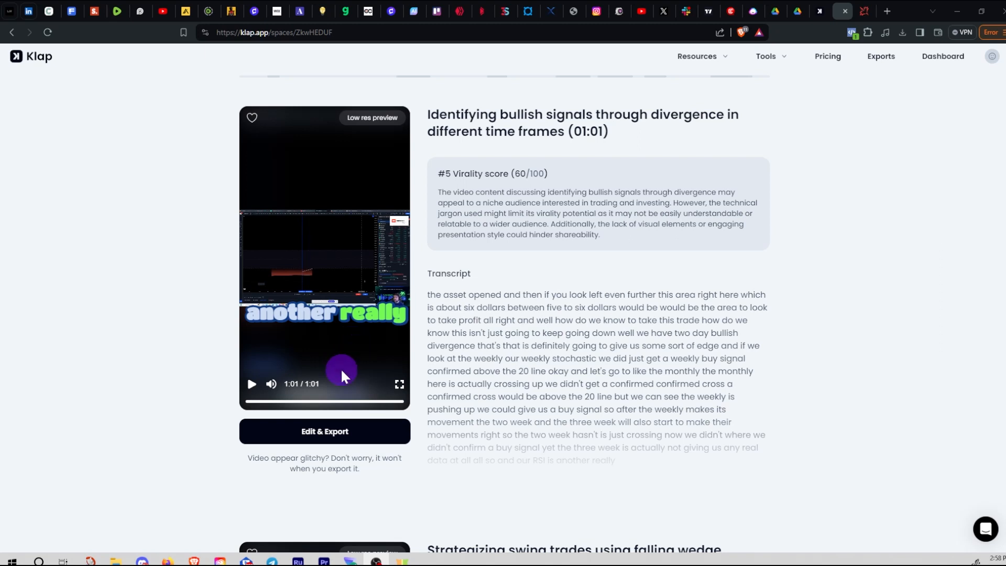
click(363, 402)
click(252, 388)
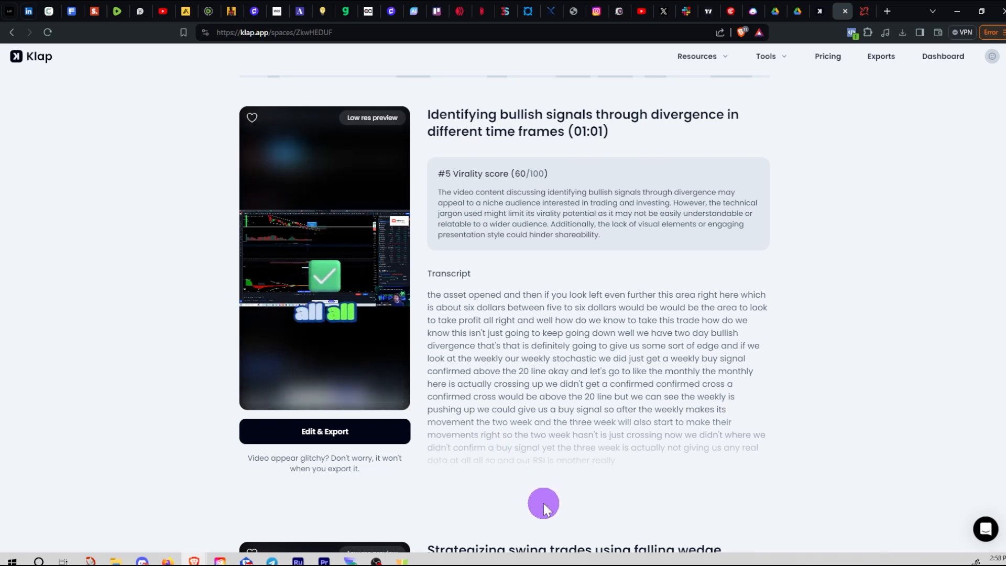
mouse_move(398, 359)
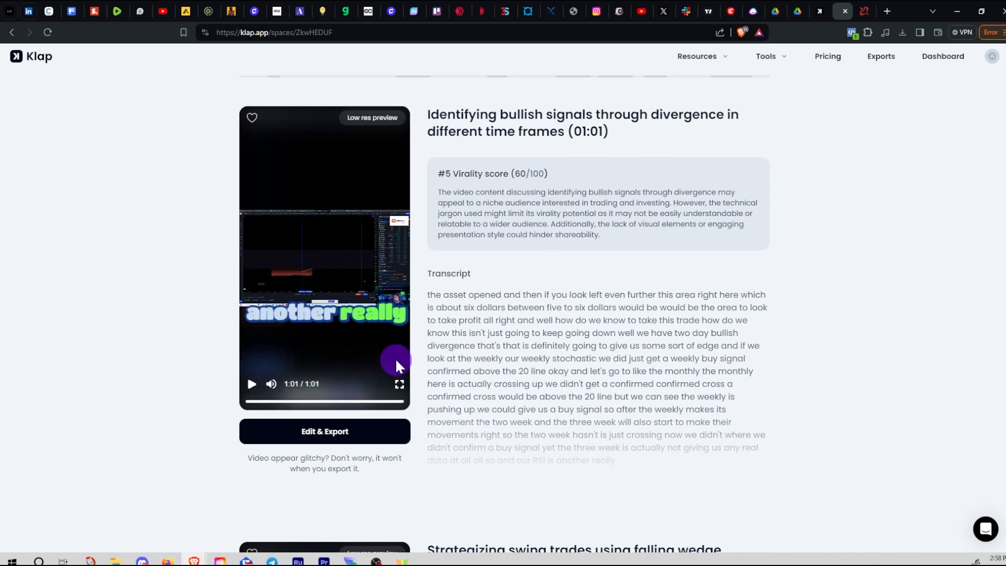
click(380, 401)
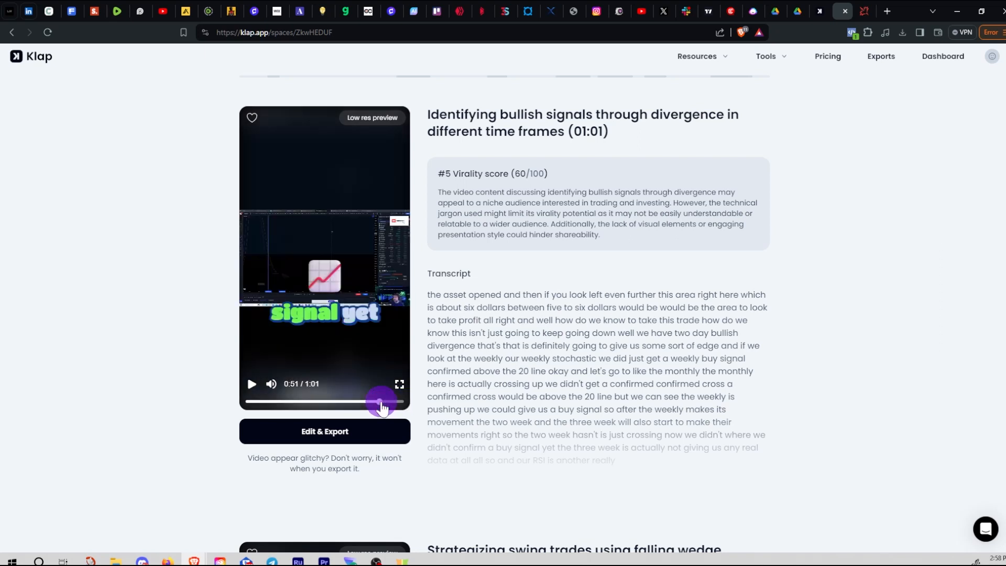
click(403, 402)
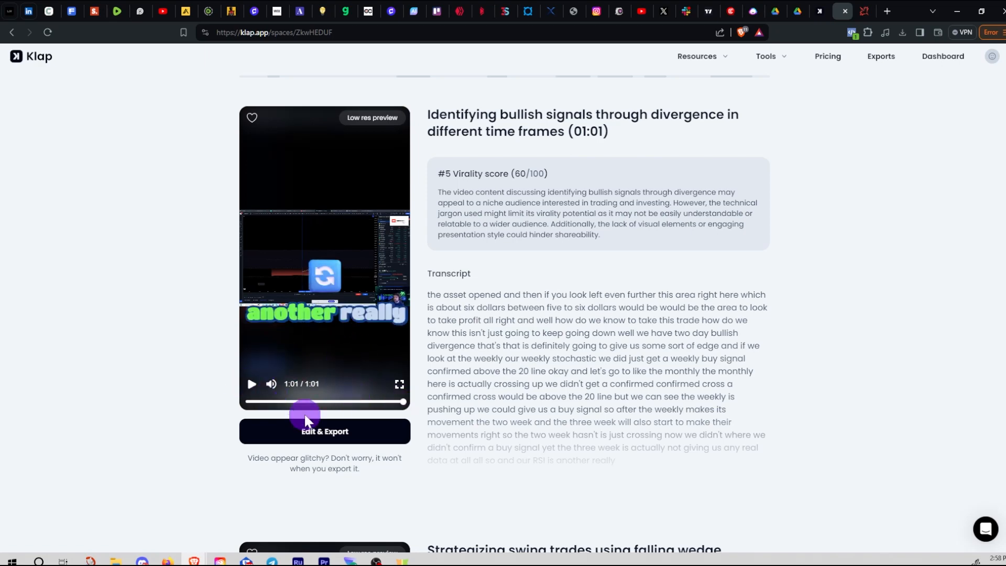
scroll(425, 433, down, 5)
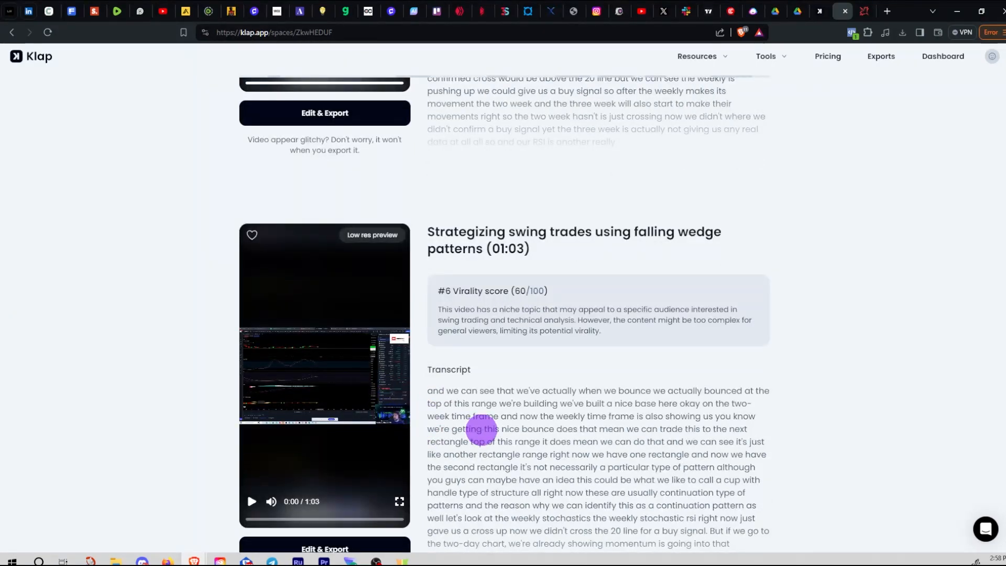
scroll(482, 430, up, 20)
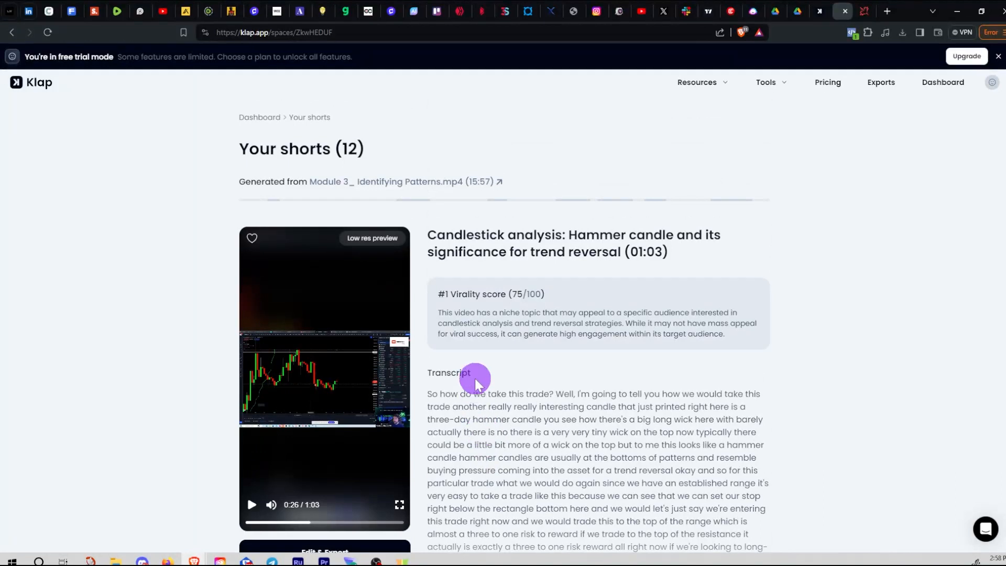
Jump the Candlestick analysis preview to about 0:58 and play its final seconds
drag(449, 294, 552, 297)
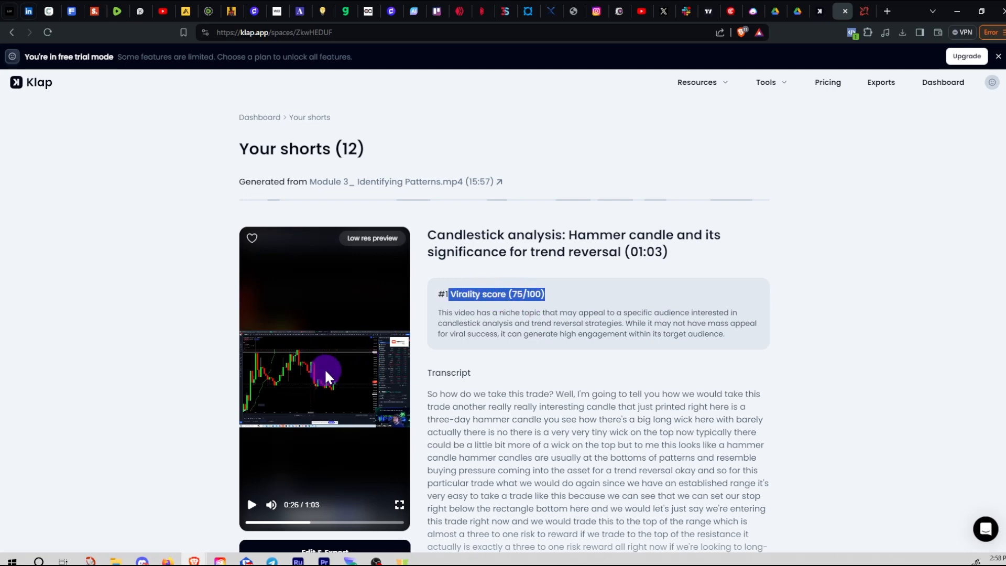
scroll(414, 388, down, 3)
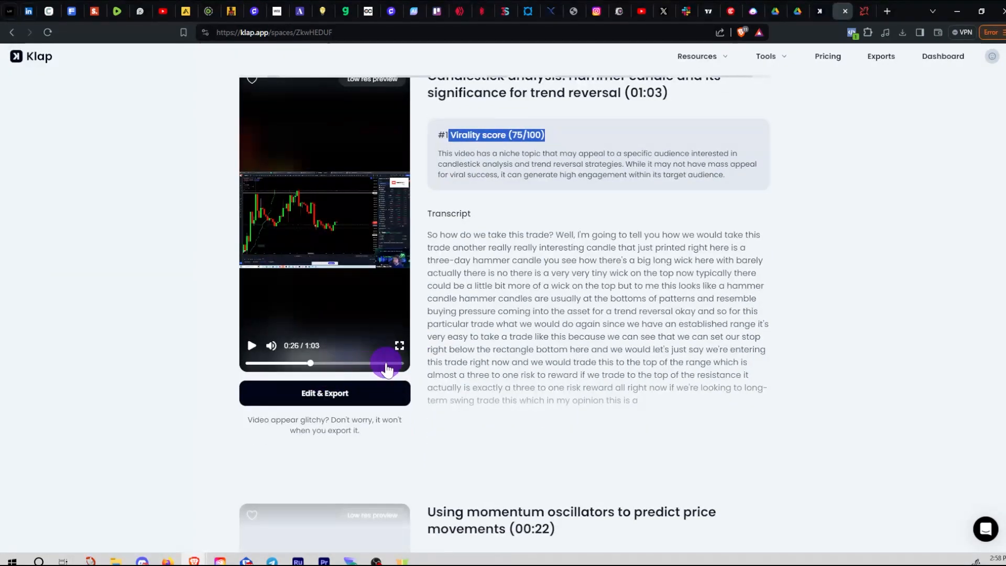
click(389, 364)
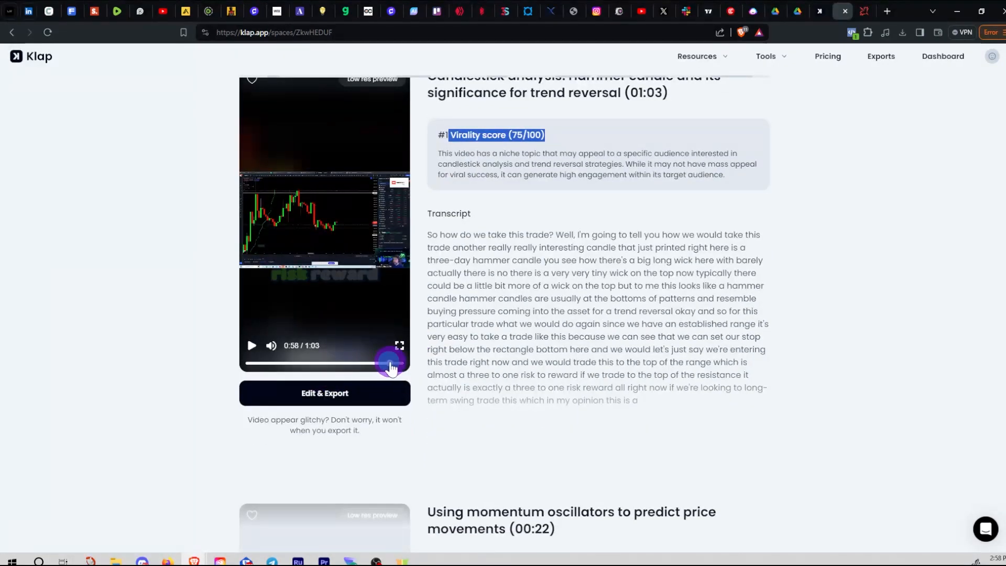
click(262, 346)
click(251, 349)
click(397, 364)
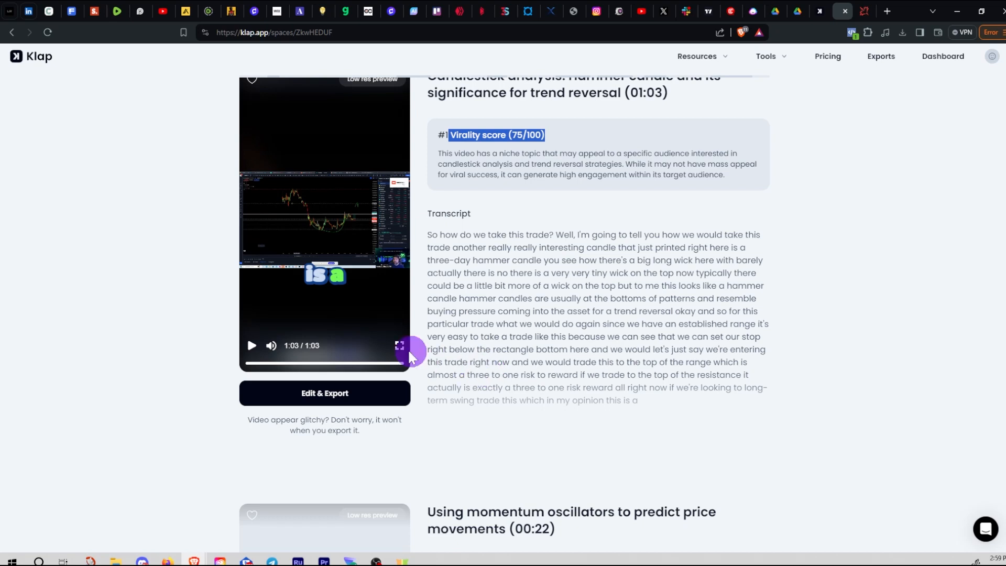
Rewind to 0:57–0:58, replay the ending, then open the short in the editor
click(389, 364)
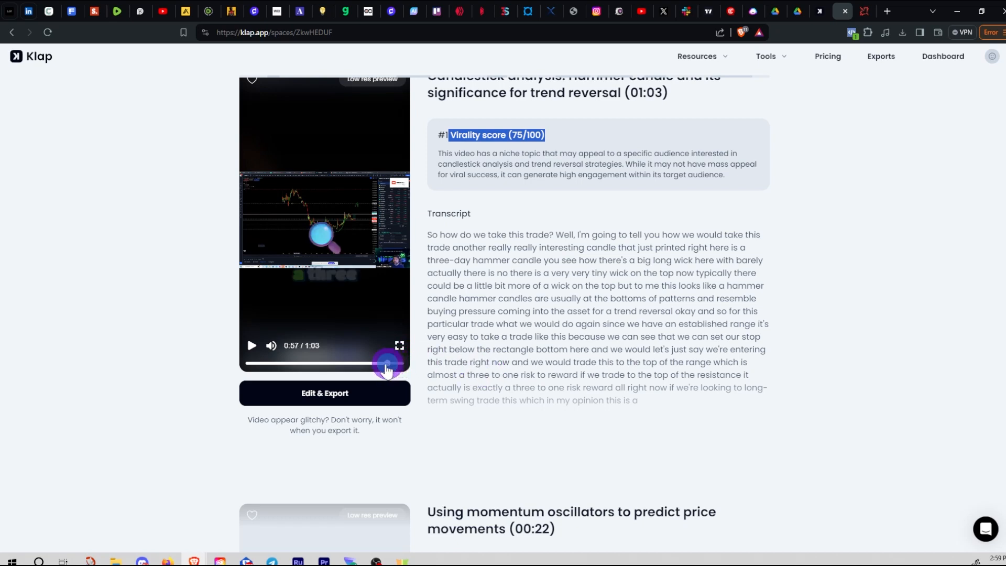
click(247, 347)
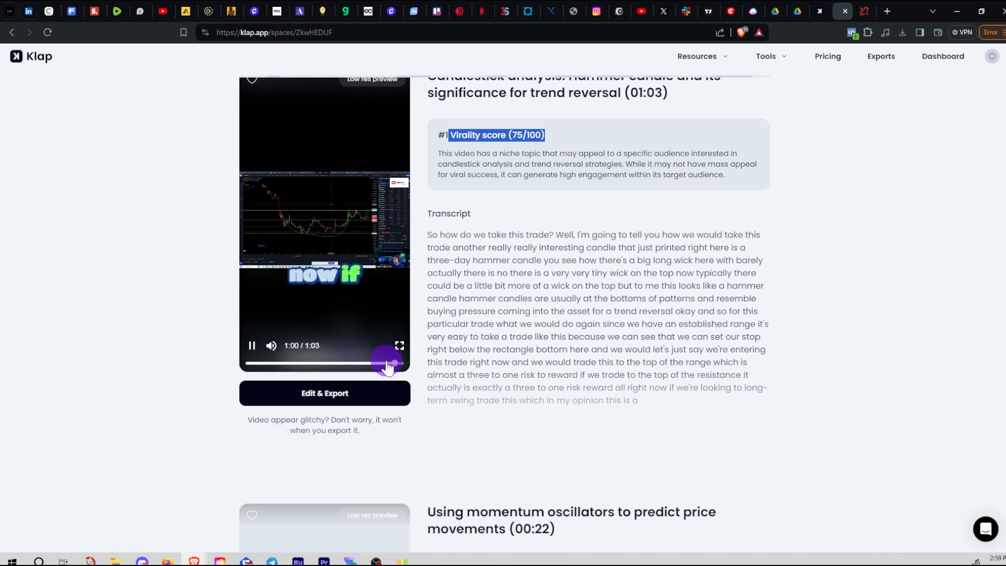
drag(396, 364, 390, 363)
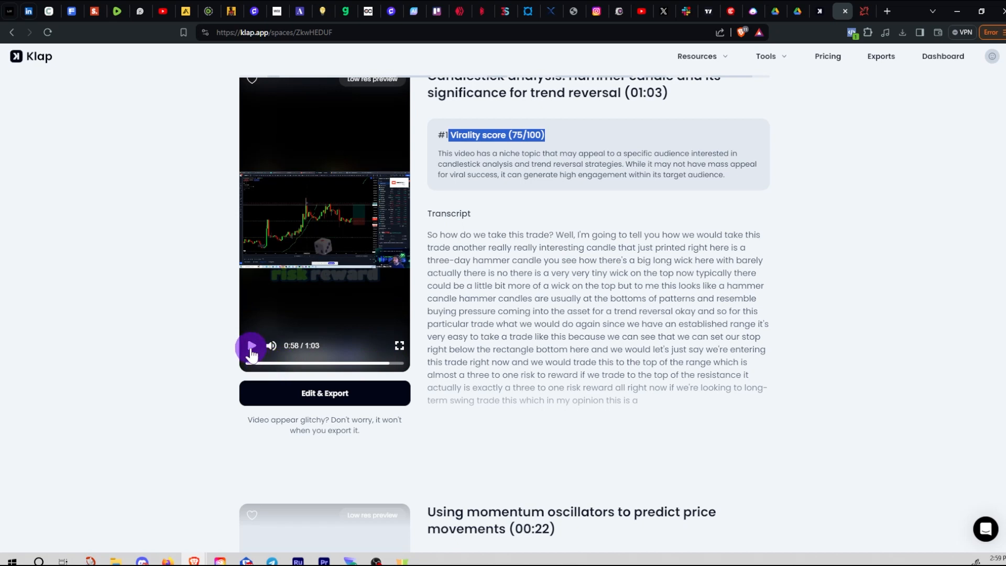
click(251, 346)
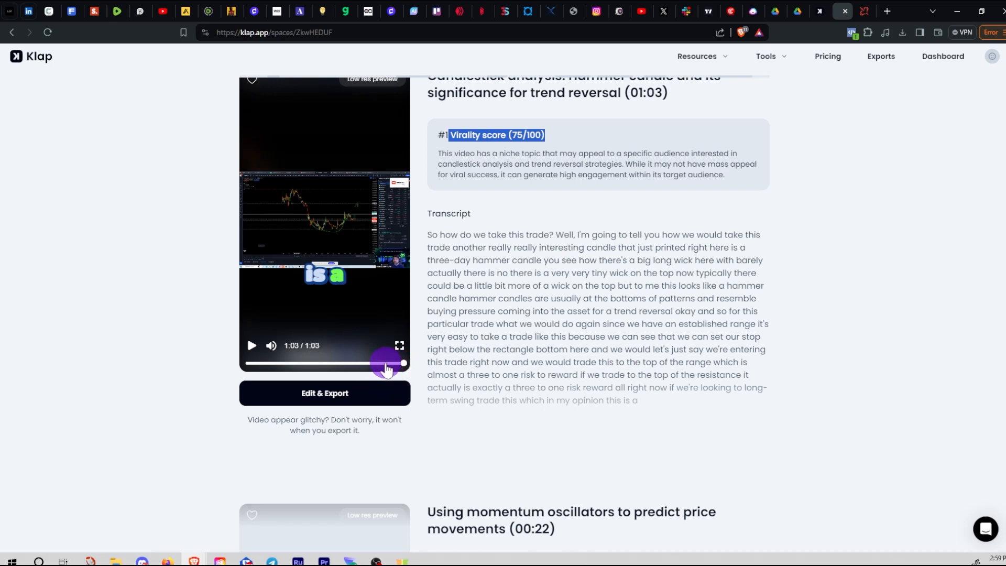
click(351, 399)
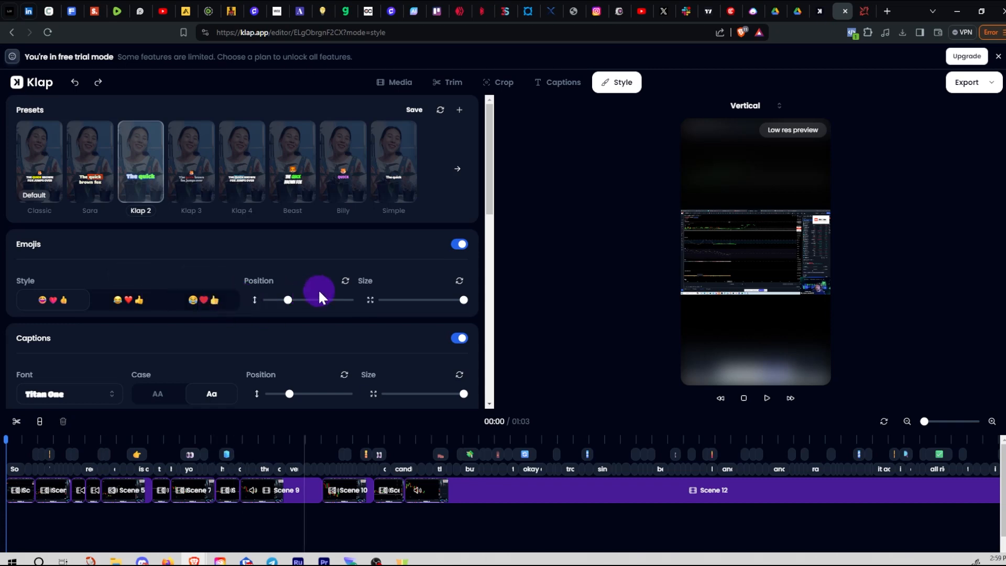
Open the hammer-candle short in the editor and set the caption Animation to No animation
scroll(479, 263, down, 8)
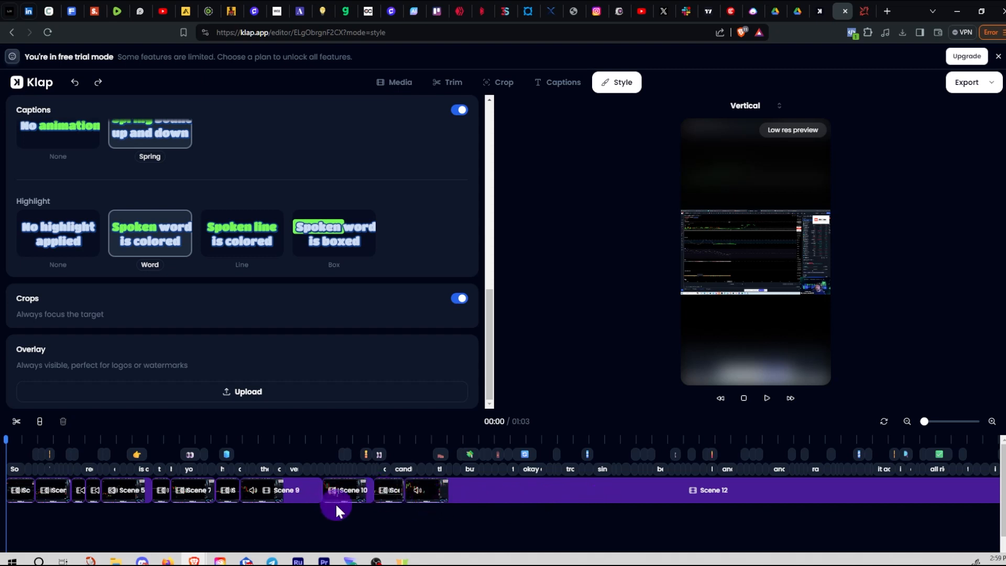
click(490, 339)
mouse_move(490, 338)
mouse_down()
mouse_move(490, 299)
mouse_move(492, 336)
mouse_up()
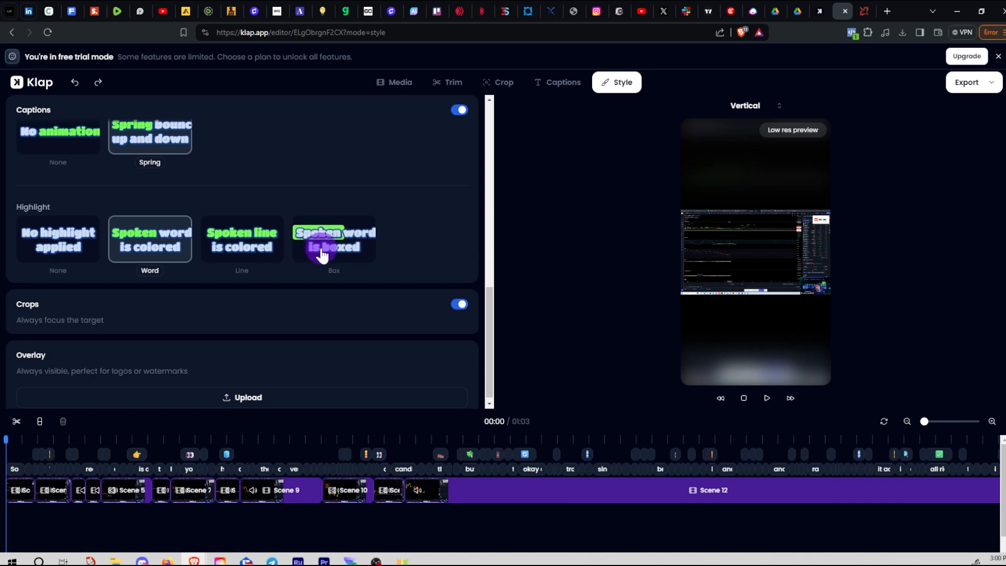
drag(490, 318, 404, 270)
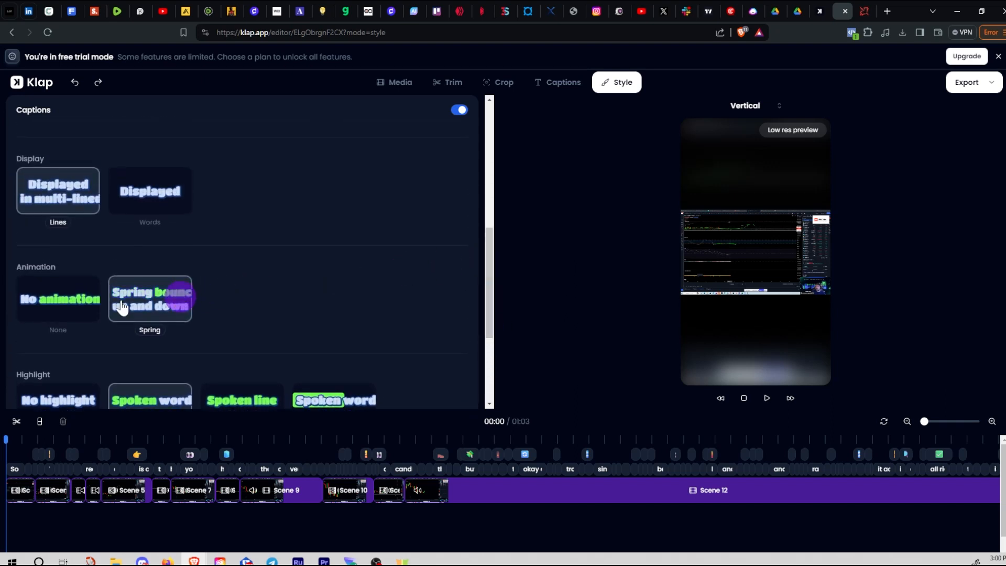
click(63, 308)
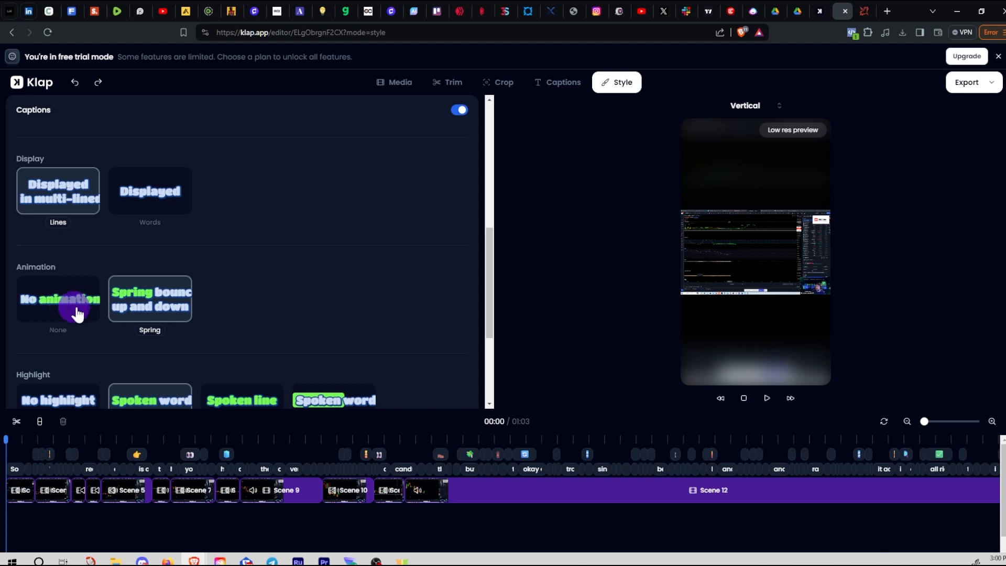
click(64, 303)
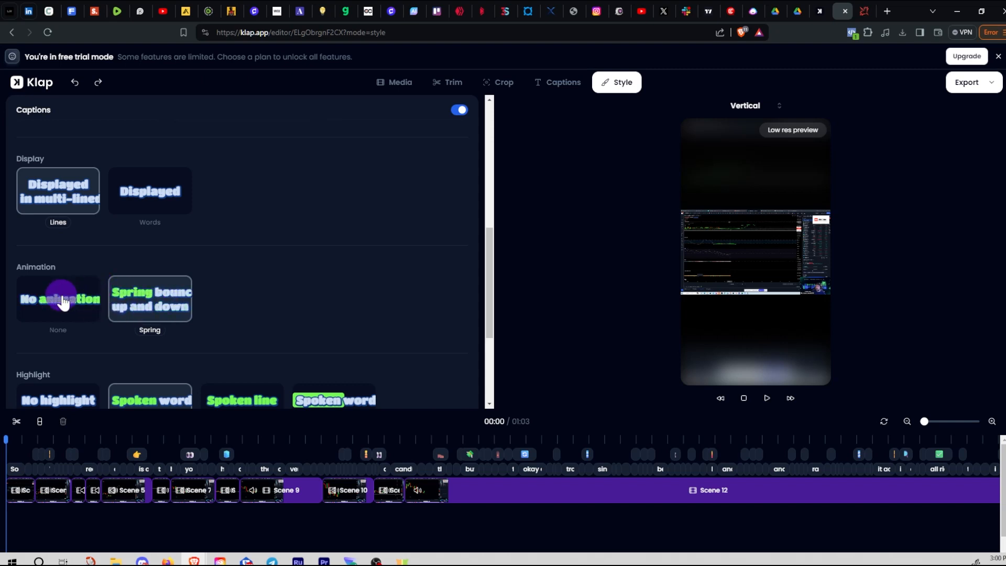
scroll(220, 306, up, 3)
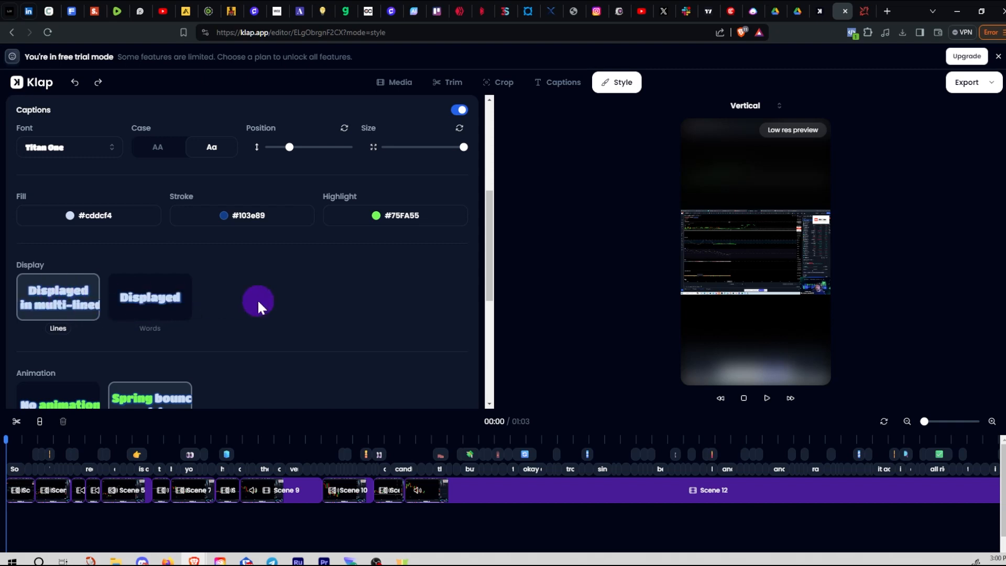
Lower the captions slightly in the frame, previewing the short at 00:05, 00:10 and 00:19
scroll(369, 328, up, 2)
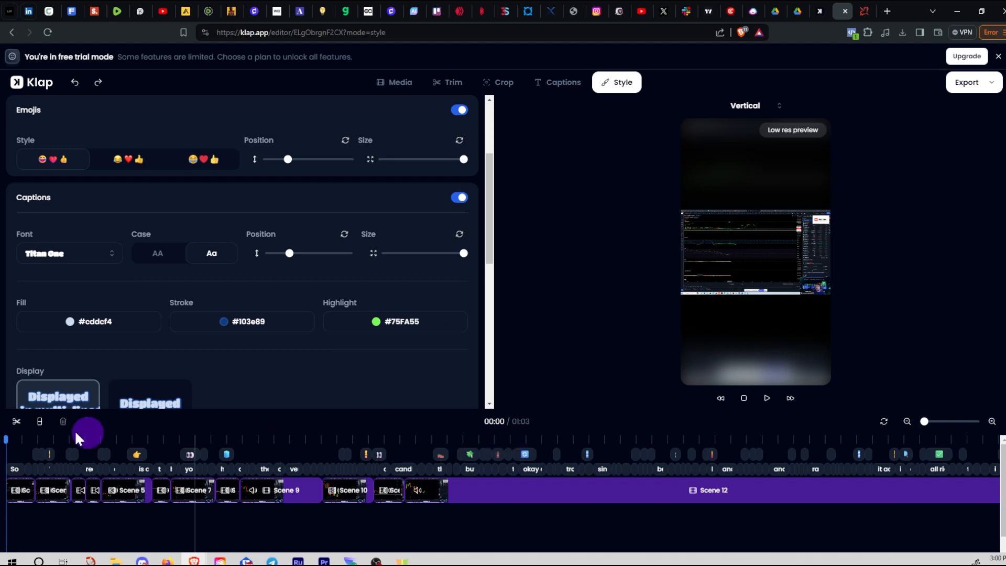
drag(9, 444, 93, 439)
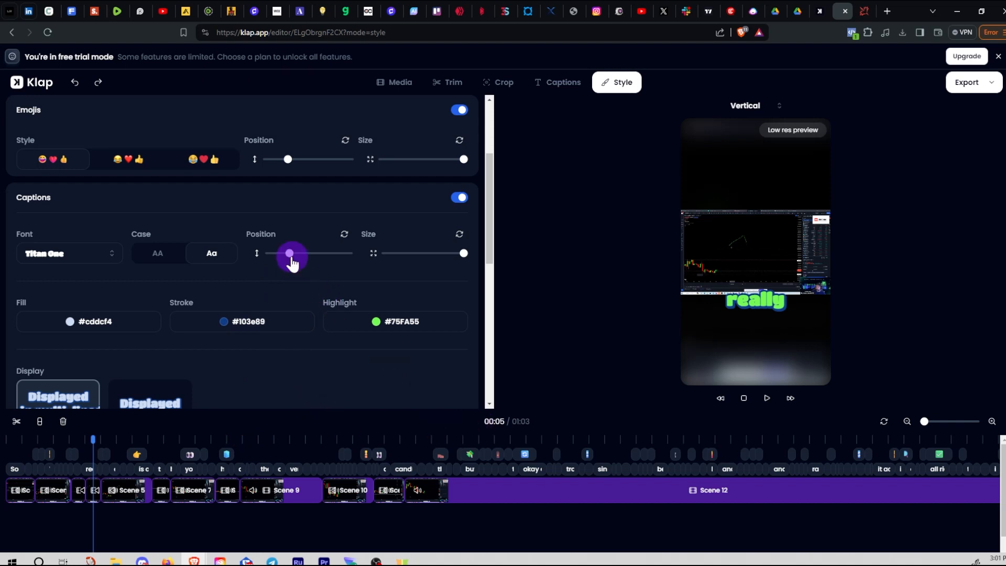
mouse_move(290, 257)
mouse_down()
mouse_move(277, 253)
mouse_move(283, 261)
mouse_up()
scroll(302, 367, down, 5)
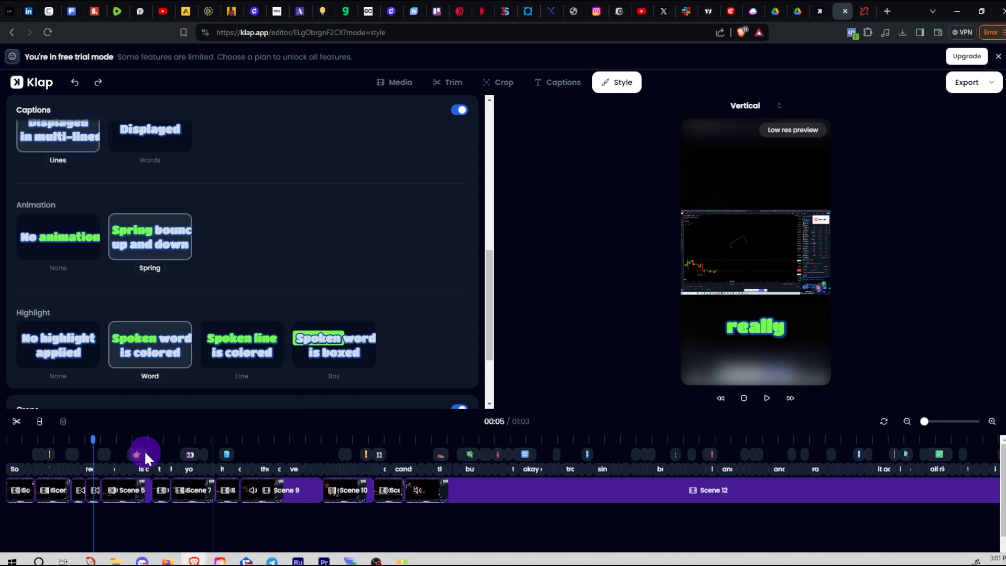
drag(103, 444, 217, 440)
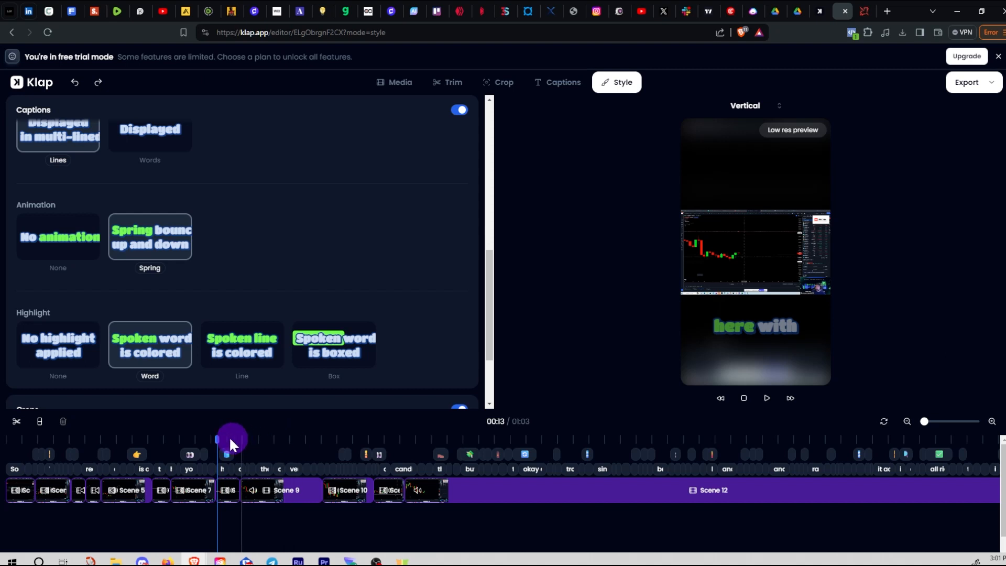
drag(239, 447, 325, 449)
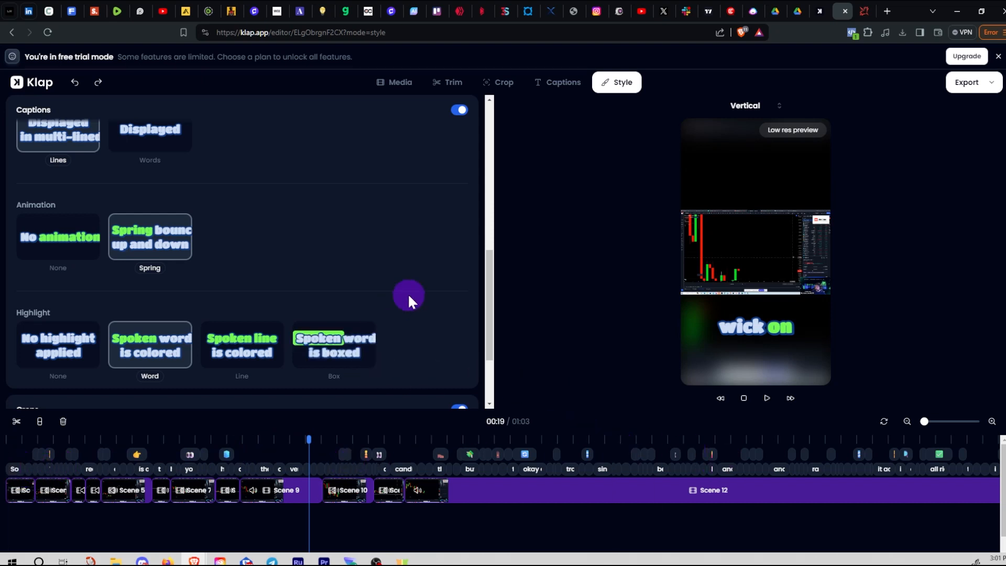
scroll(407, 301, up, 10)
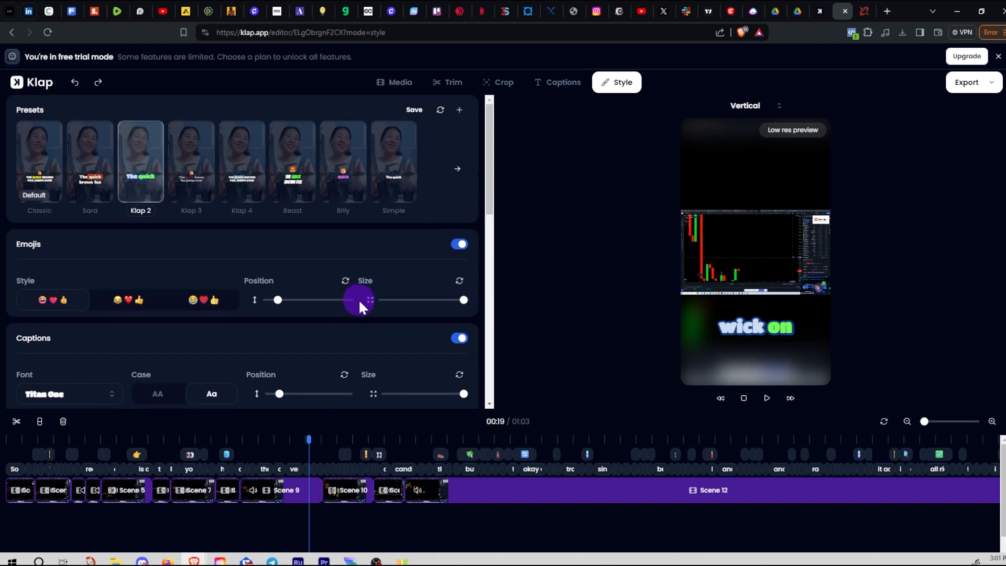
Switch emojis off, preview 00:08–00:16, turn them back on, then switch them off again
click(457, 245)
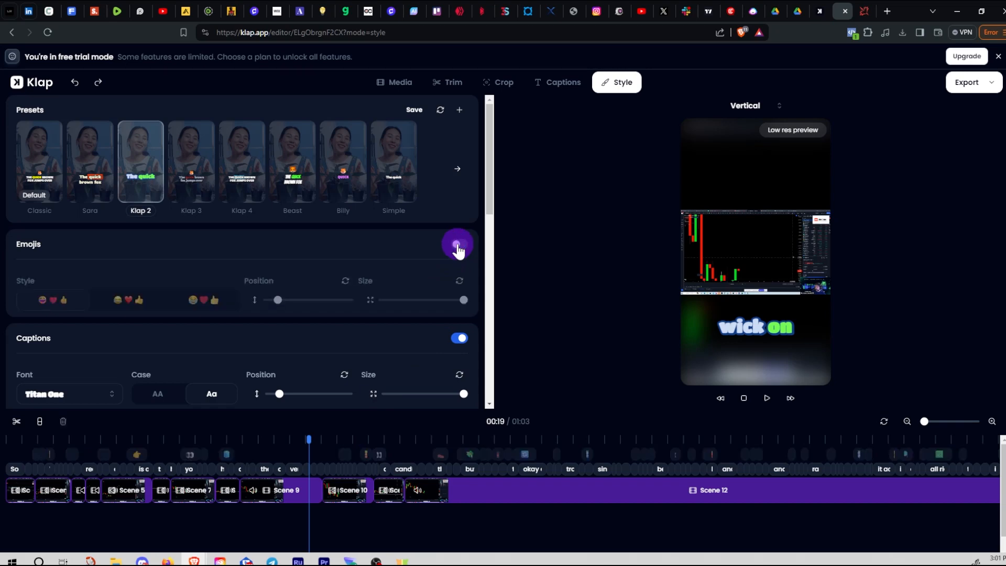
drag(307, 440, 222, 451)
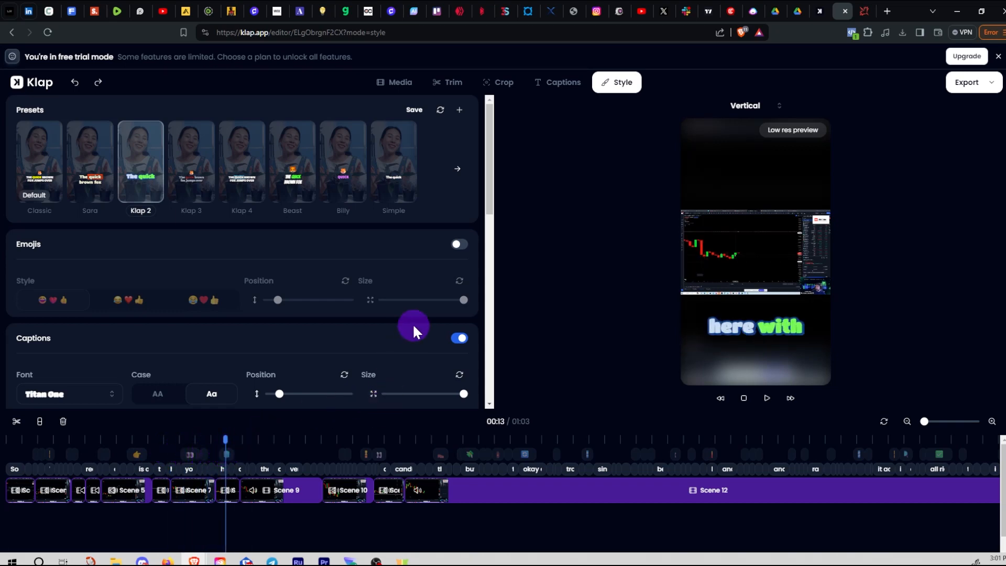
key(space)
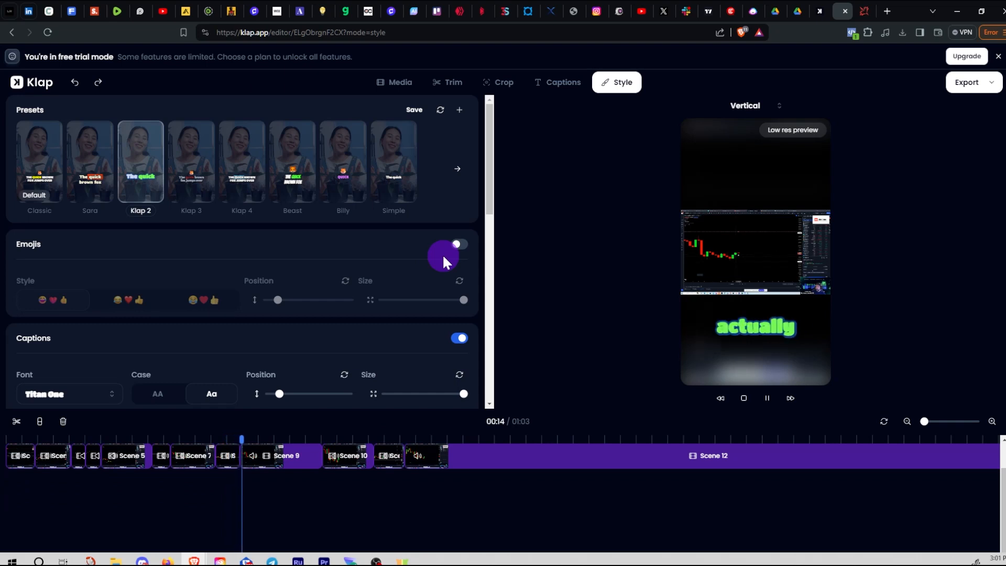
key(space)
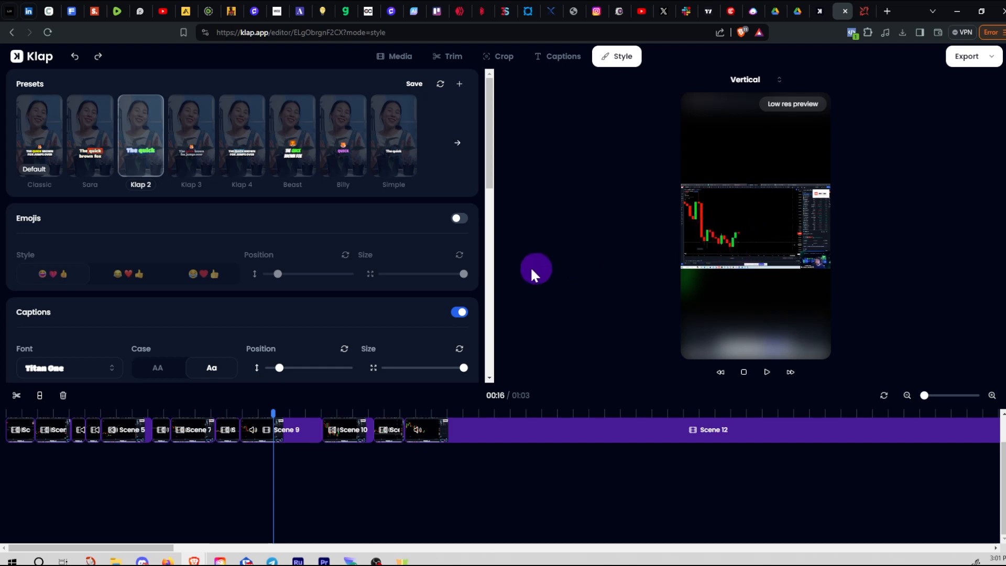
click(459, 220)
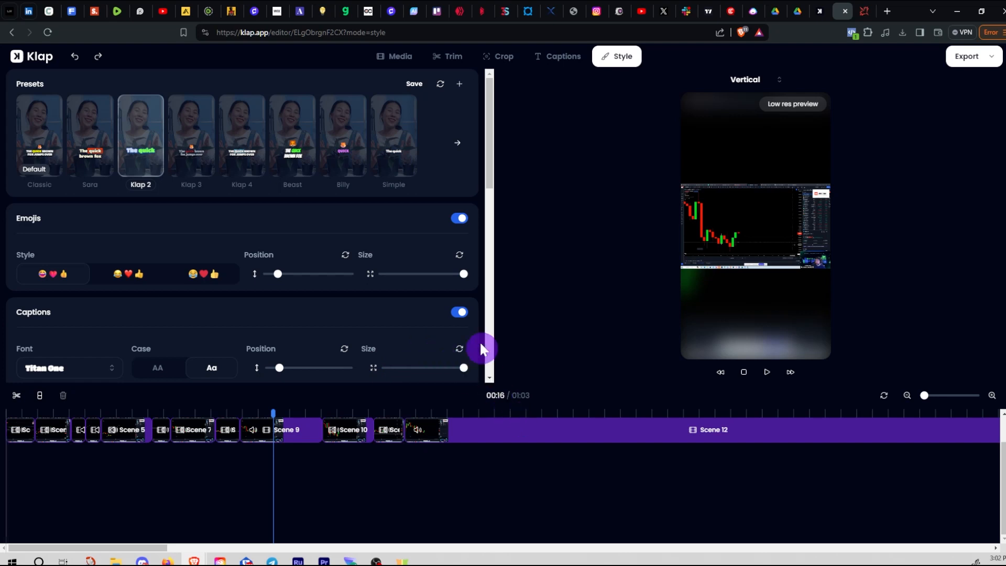
mouse_move(489, 188)
mouse_down()
mouse_move(474, 363)
mouse_move(489, 164)
mouse_up()
click(460, 220)
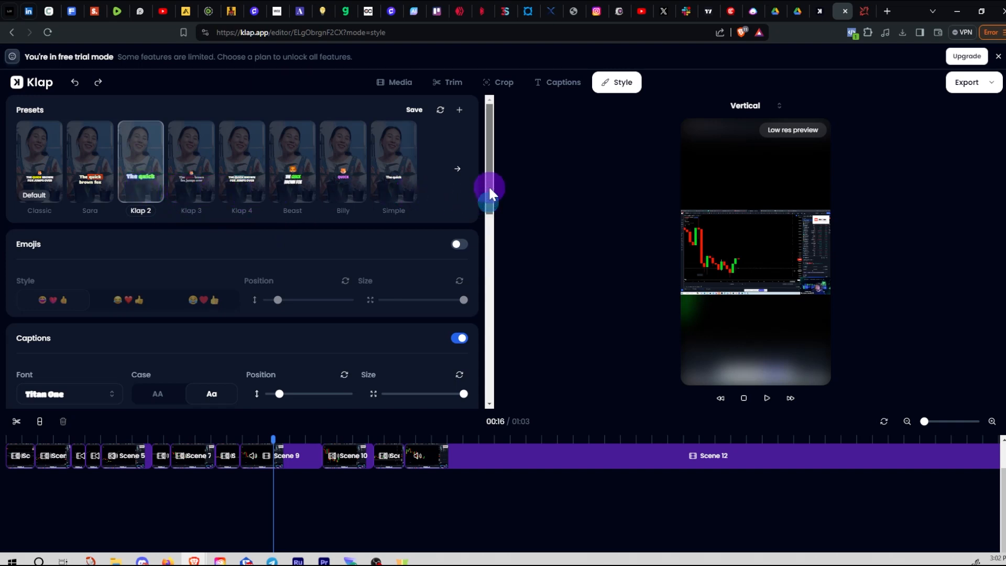
Begin a new style preset, type 'ST' as its name, then cancel without saving
click(460, 111)
click(419, 289)
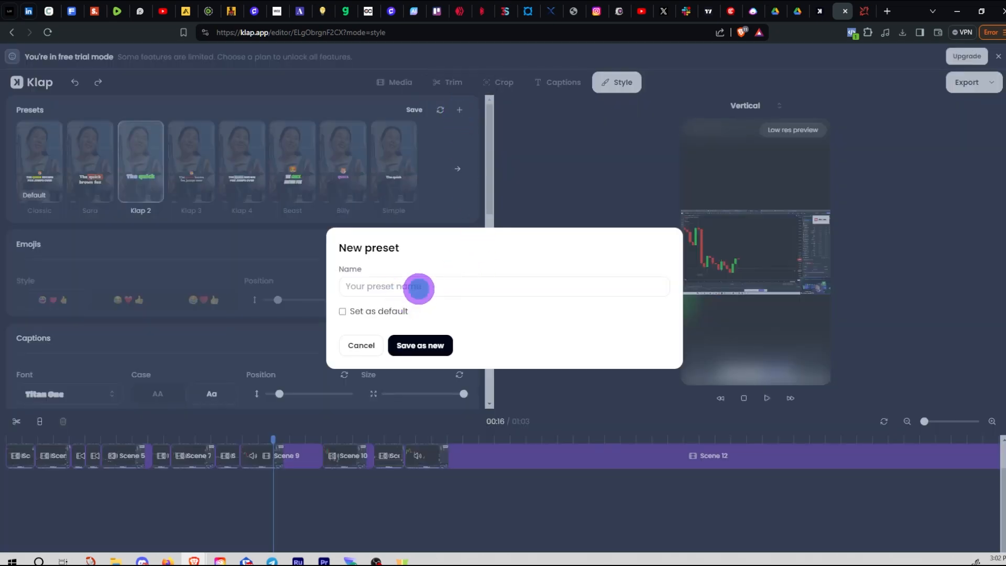
text(STP-preset)
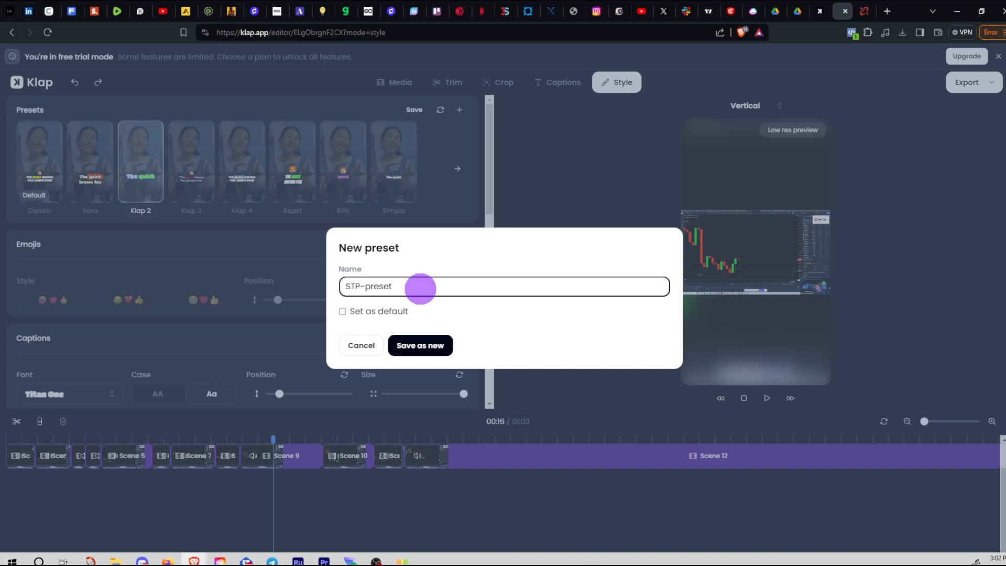
click(375, 352)
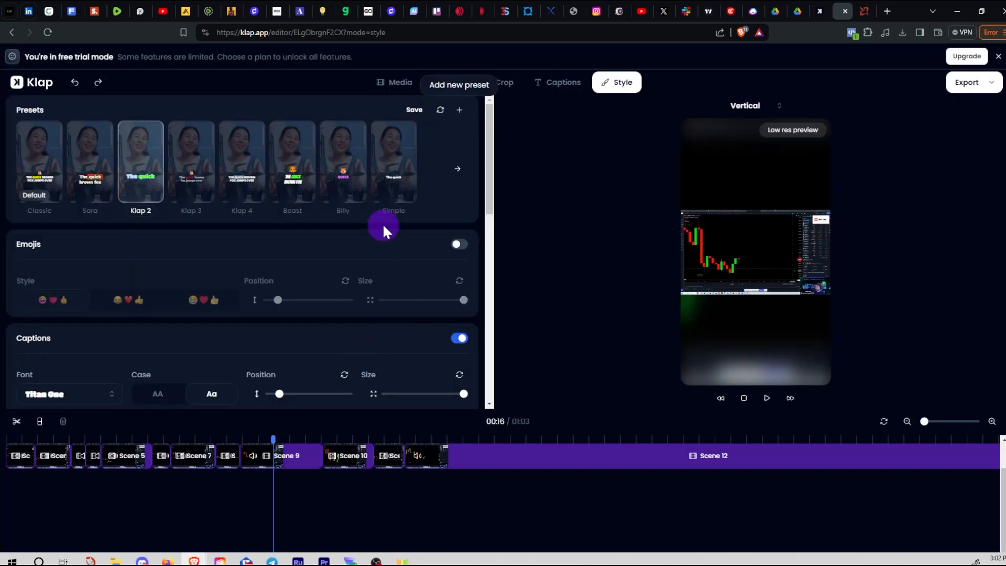
Try the Beast and Klap 2 presets, settle on Classic, and preview at 00:22
click(293, 194)
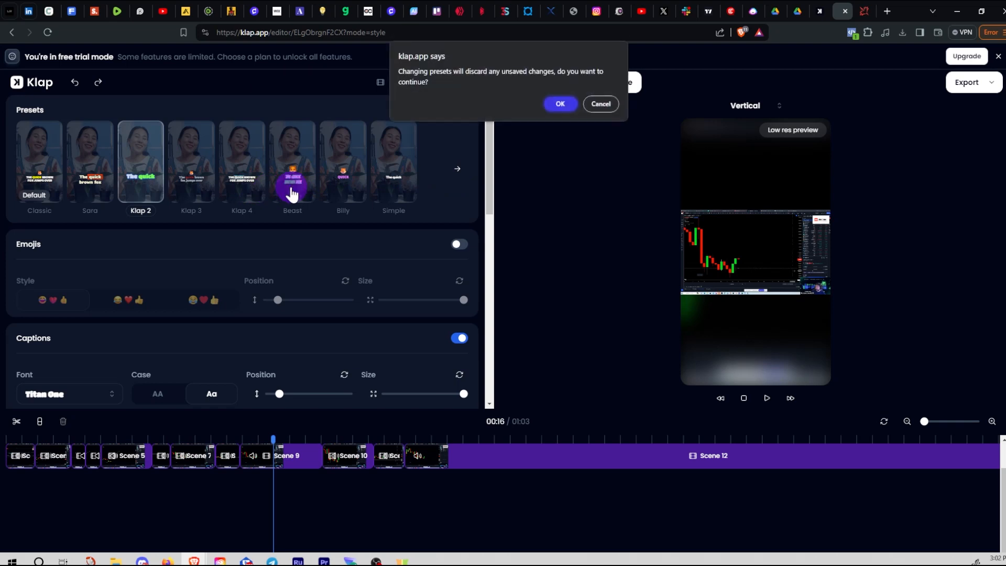
click(561, 103)
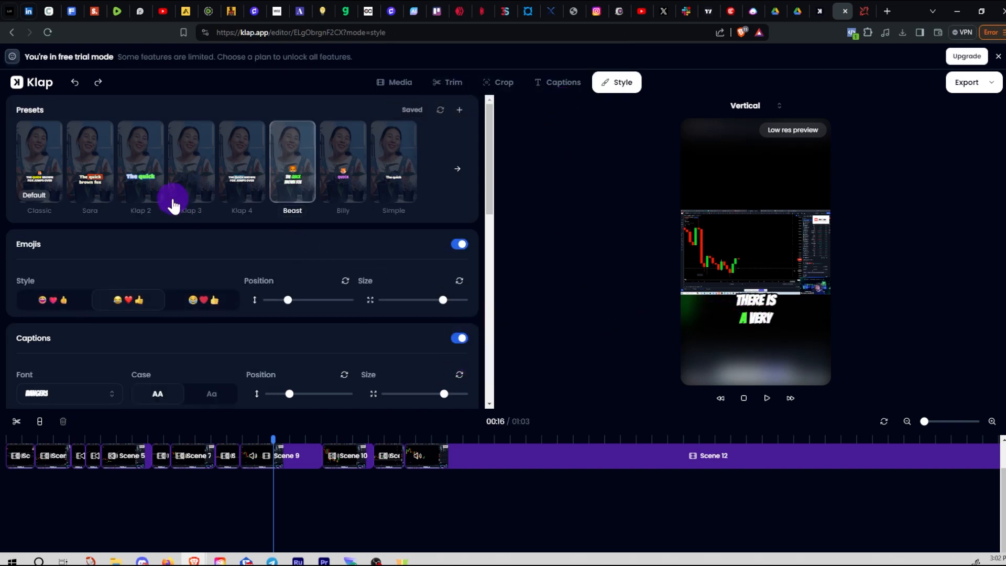
click(147, 189)
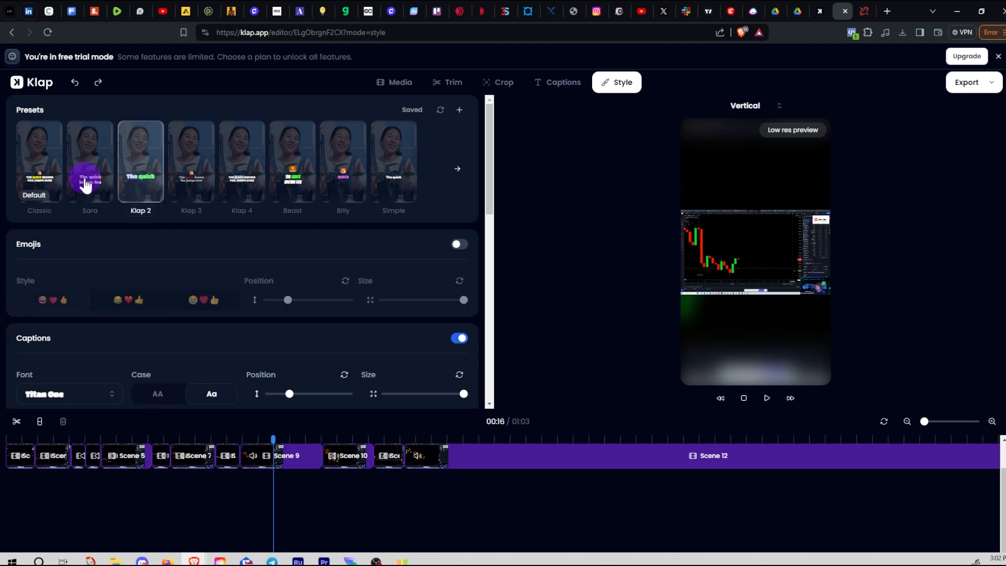
click(35, 181)
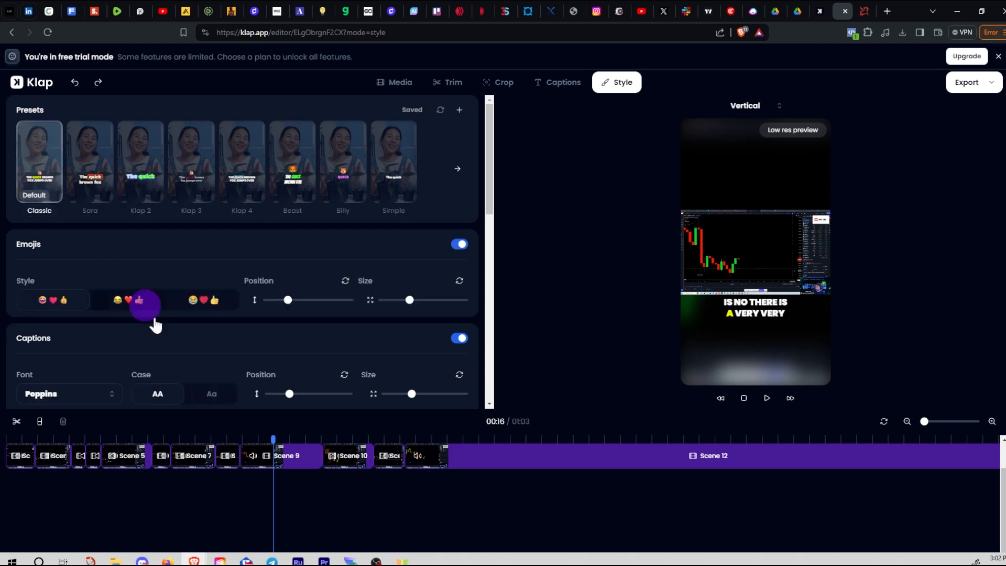
drag(271, 437, 358, 443)
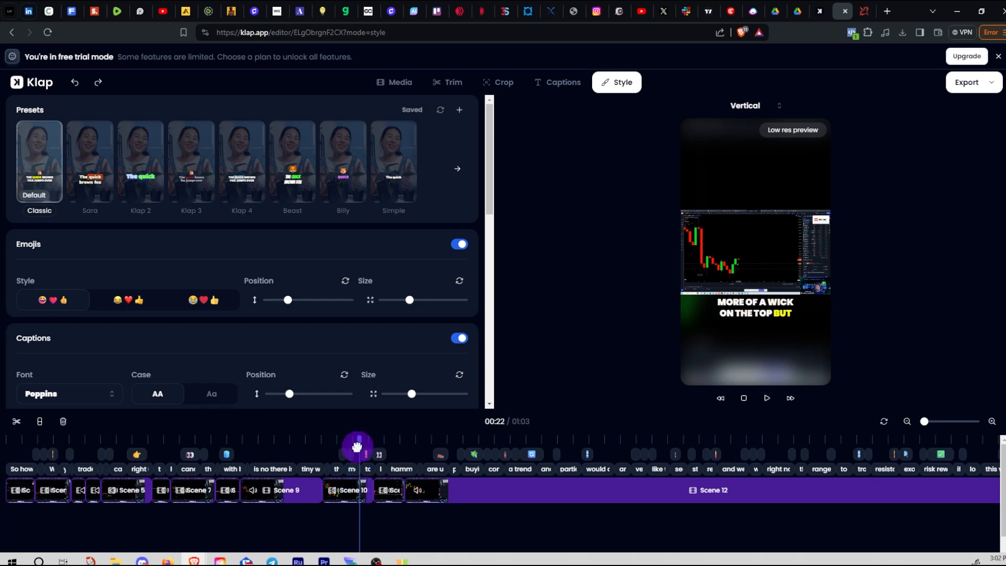
Turn emojis off, nudge the caption position, and set the highlight colour to green #75FA55
click(460, 245)
scroll(411, 301, down, 3)
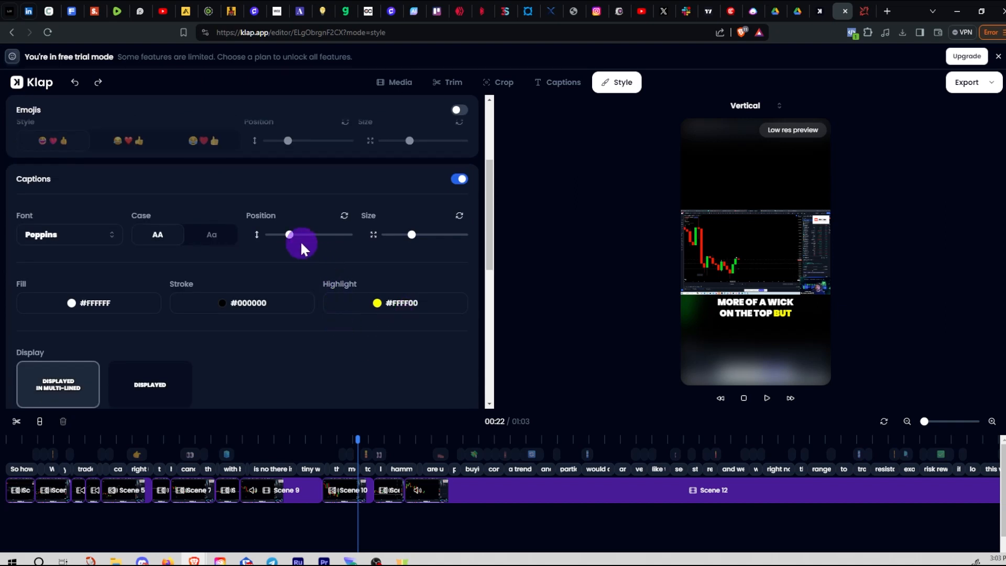
drag(292, 245, 286, 246)
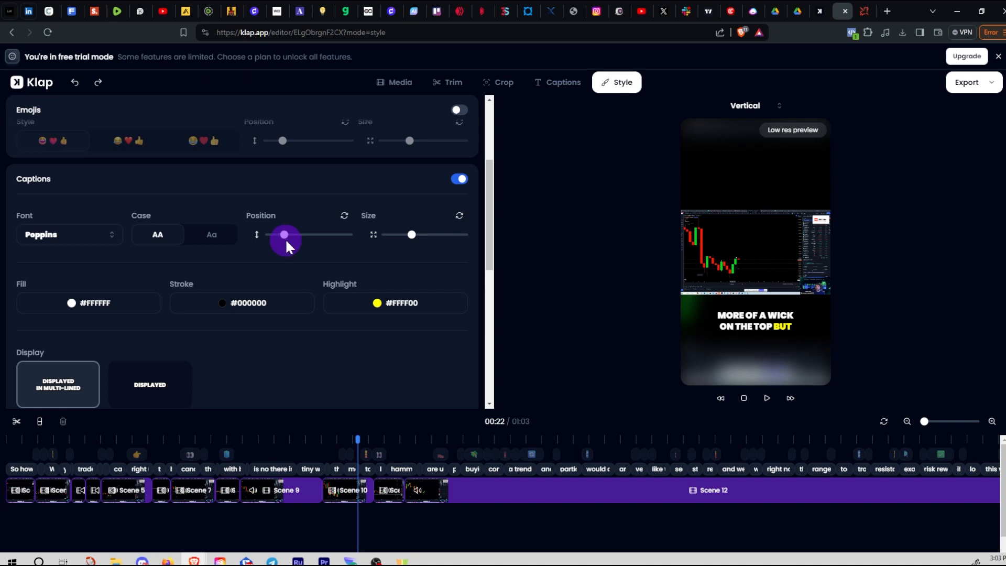
click(378, 305)
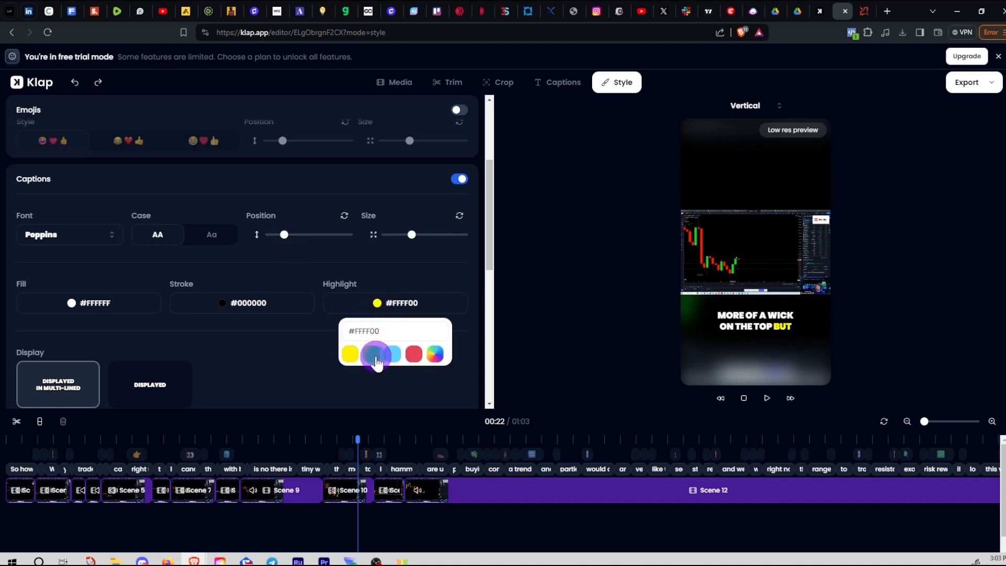
click(372, 355)
drag(360, 440, 416, 442)
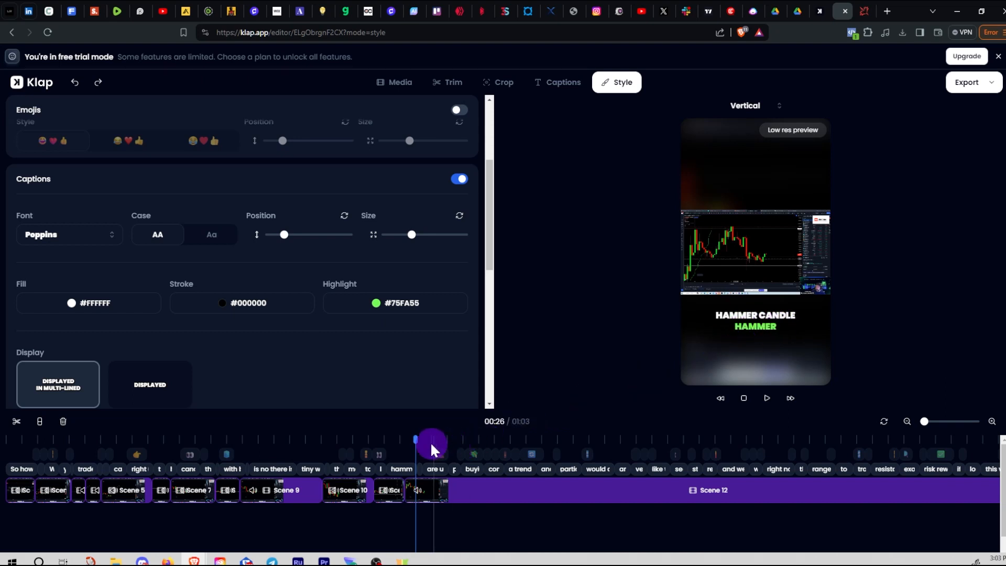
drag(415, 440, 507, 441)
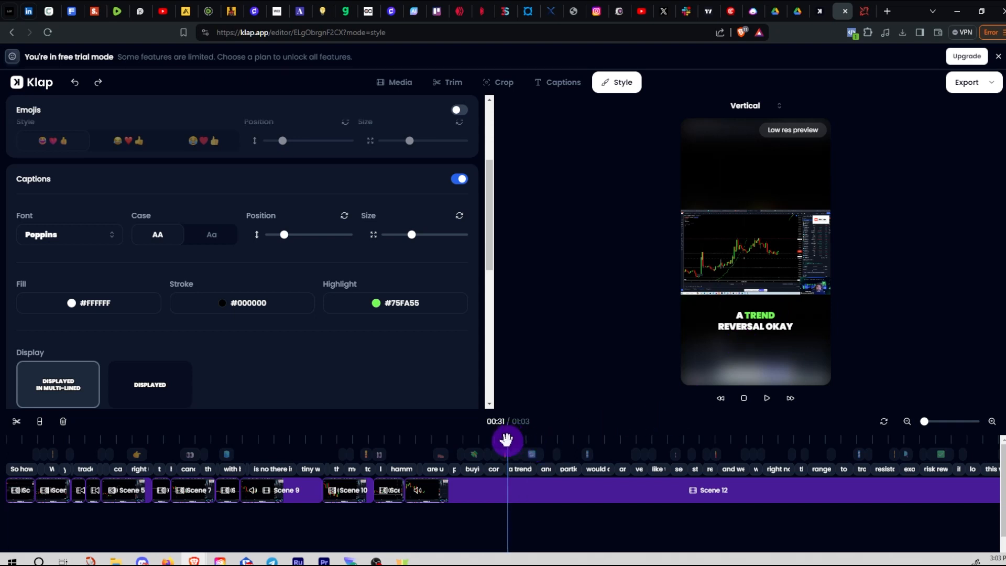
drag(506, 440, 679, 441)
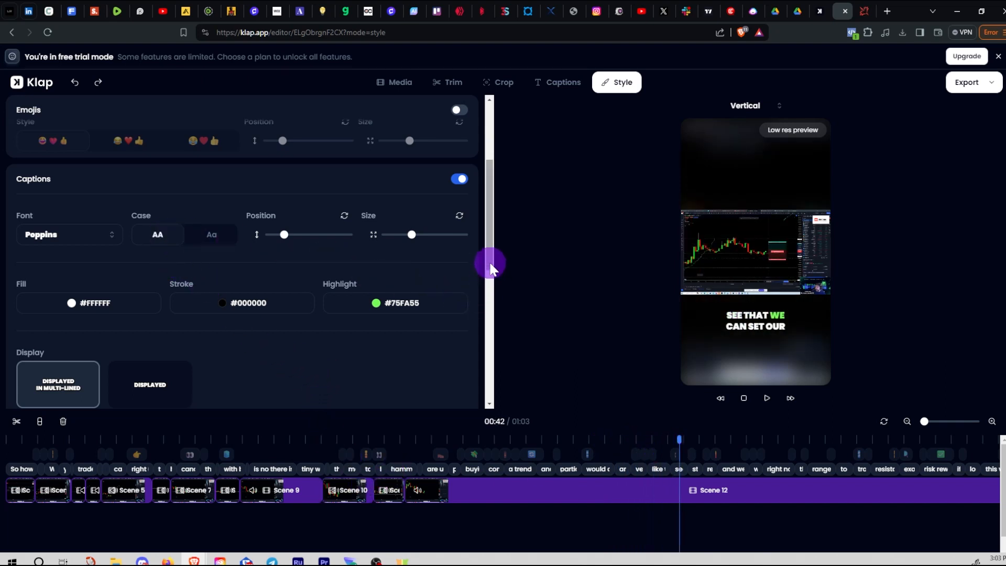
Reset the highlight colour, then try hex values FFFFFF and 000000 in its picker
scroll(486, 270, down, 2)
scroll(486, 280, up, 1)
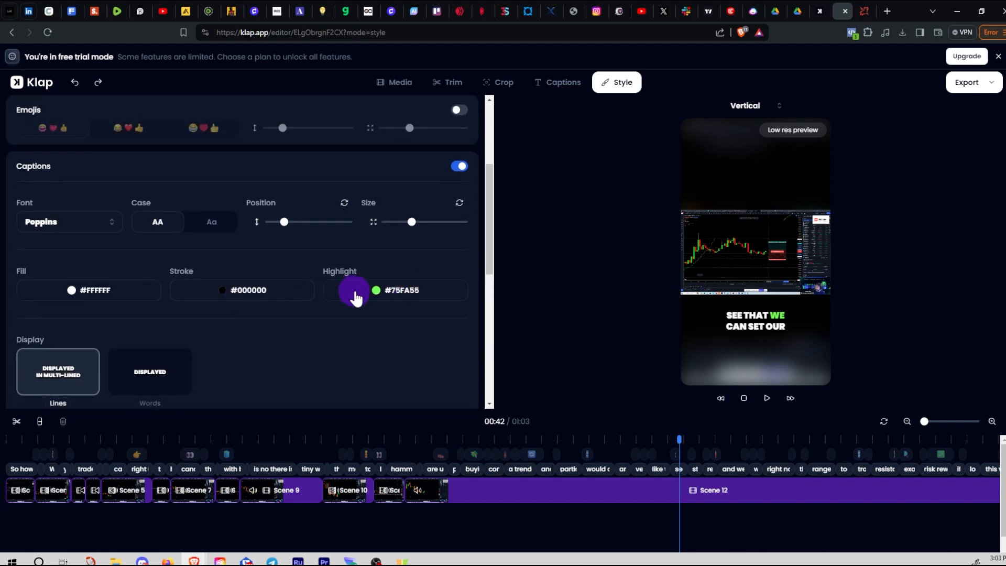
click(376, 294)
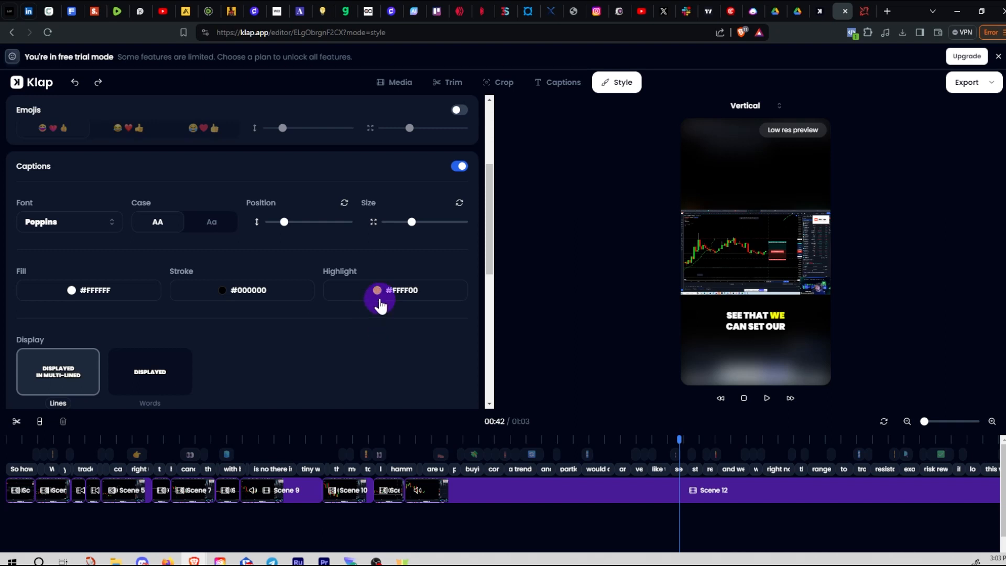
click(377, 293)
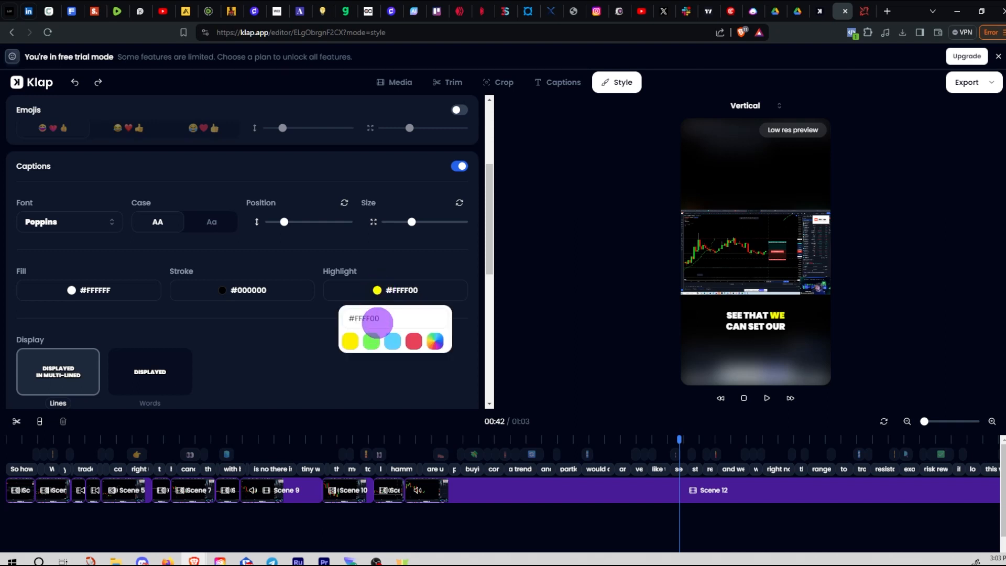
click(400, 316)
key(BackSpace)
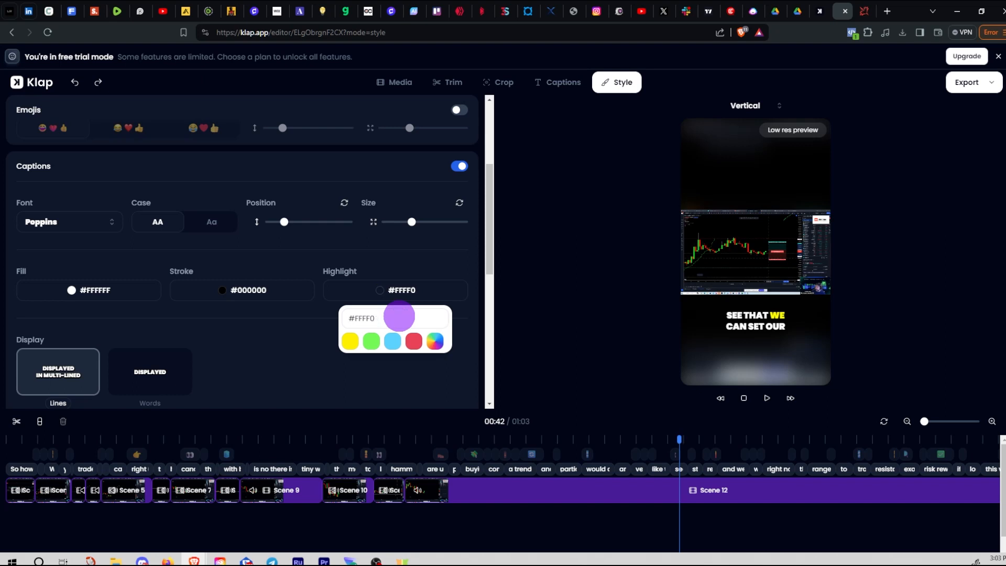
key(BackSpace)
key(BackSpace)
key(BackSpace)
key(BackSpace)
key(BackSpace)
key(BackSpace)
text(FFFFFF)
key(BackSpace)
key(BackSpace)
key(BackSpace)
key(BackSpace)
key(BackSpace)
key(BackSpace)
text(000000)
click(431, 280)
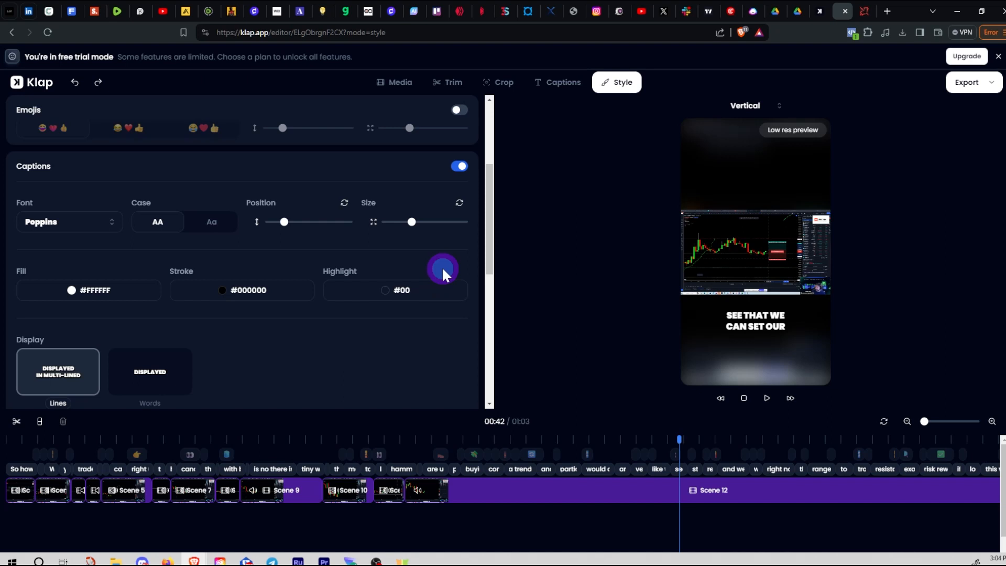
Reopen the highlight picker and settle on #FFFFFF after trying 111111
click(413, 298)
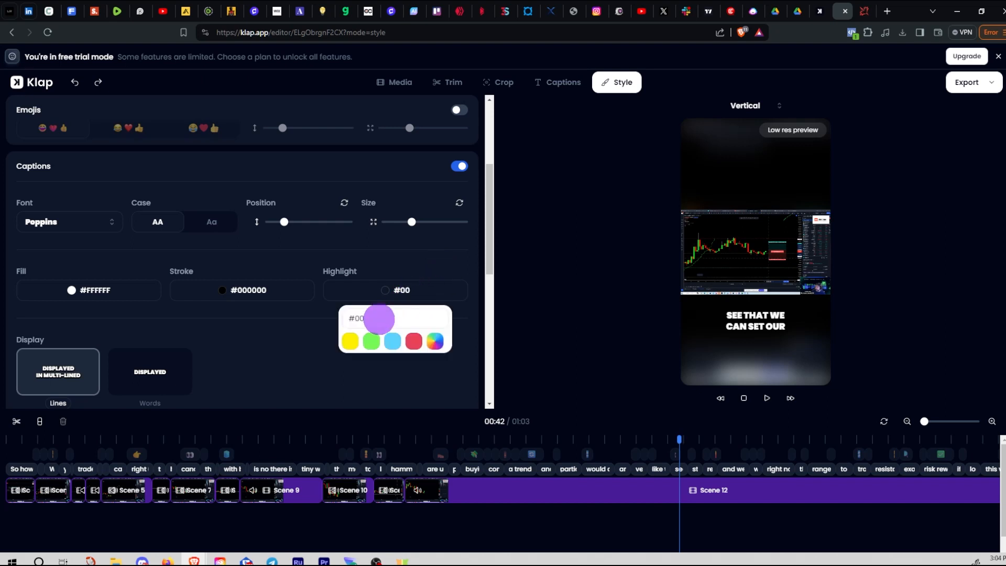
text(0000)
key(BackSpace)
key(BackSpace)
key(BackSpace)
key(BackSpace)
key(BackSpace)
key(BackSpace)
text(111111)
key(BackSpace)
key(BackSpace)
key(BackSpace)
key(BackSpace)
key(BackSpace)
key(BackSpace)
text(FFFFFF)
click(445, 269)
click(402, 298)
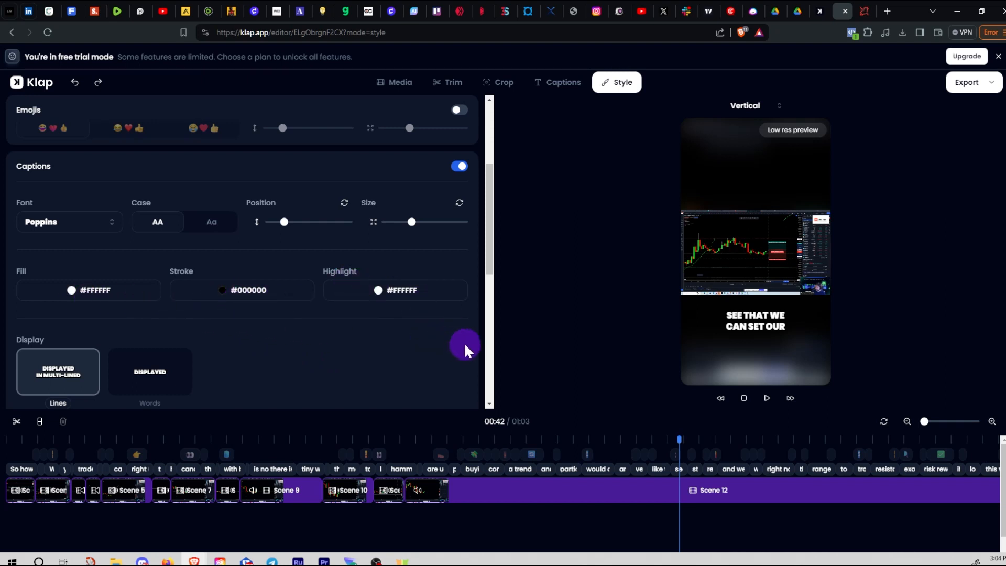
scroll(463, 350, down, 2)
scroll(459, 344, up, 2)
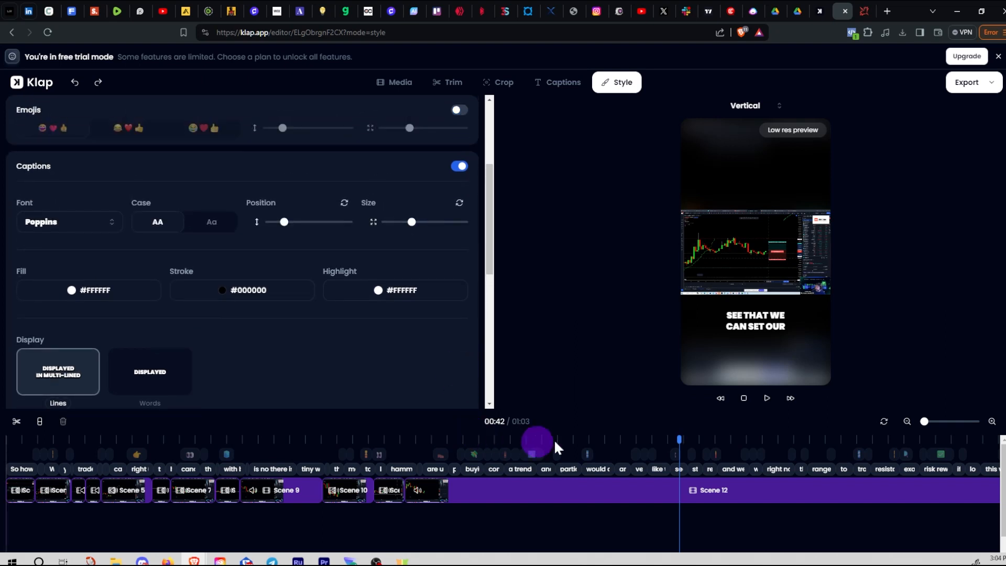
drag(676, 438, 509, 443)
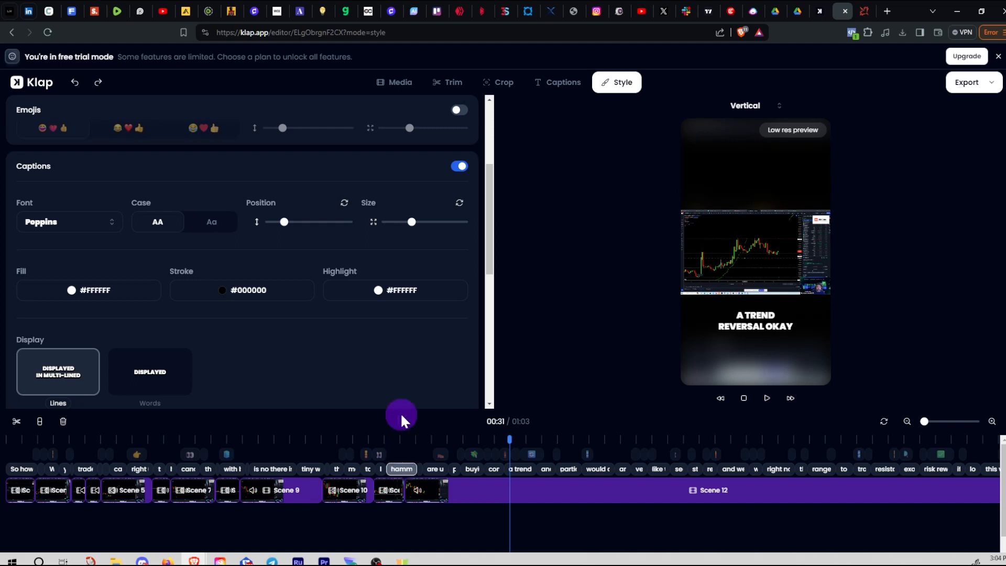
scroll(366, 371, down, 5)
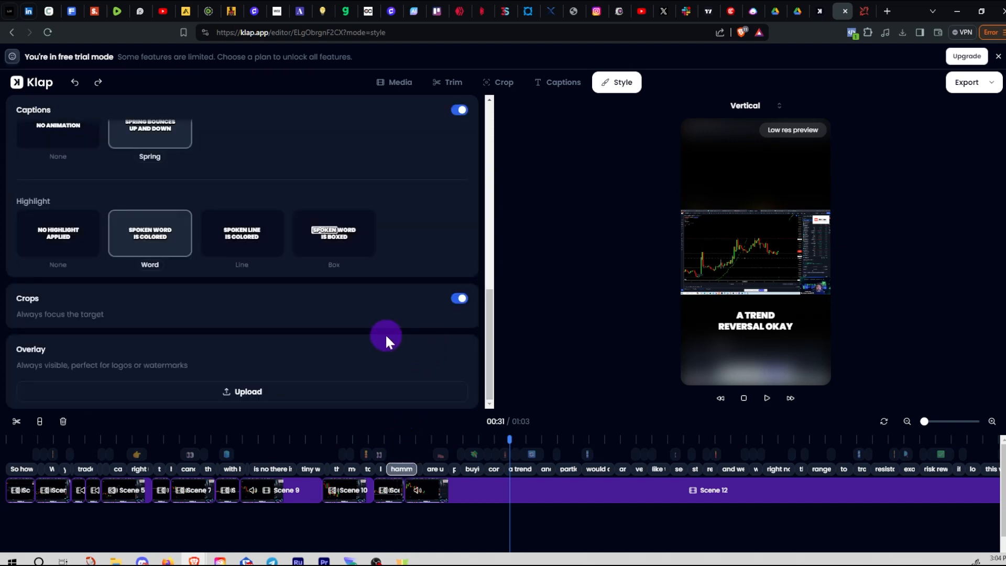
scroll(388, 338, down, 1)
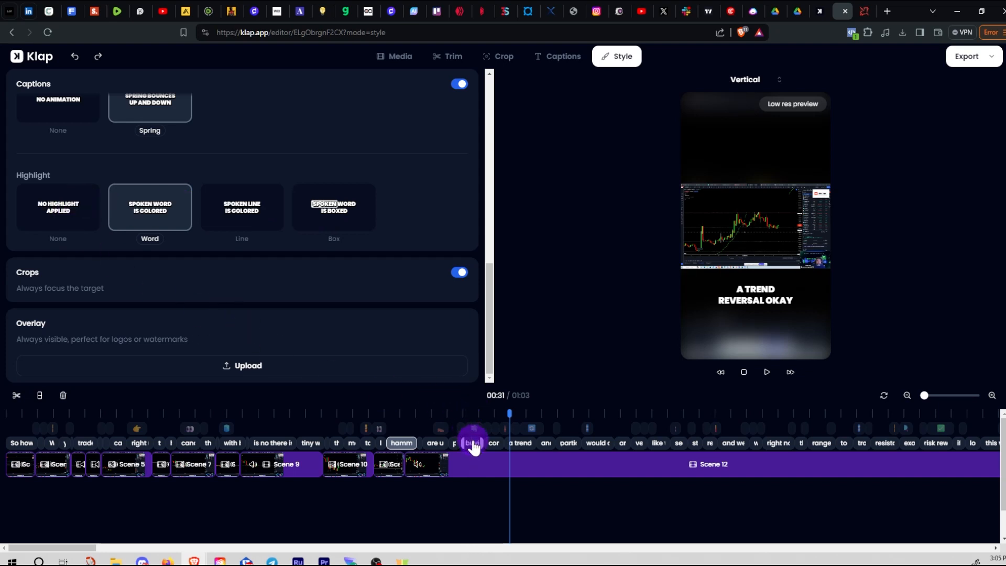
drag(509, 413, 398, 422)
click(401, 446)
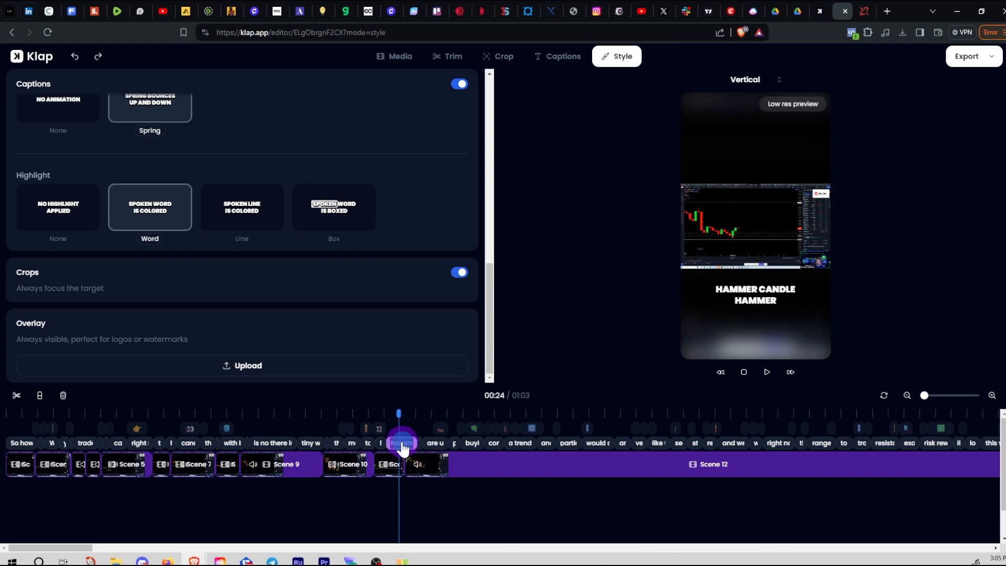
right_click(402, 446)
click(507, 502)
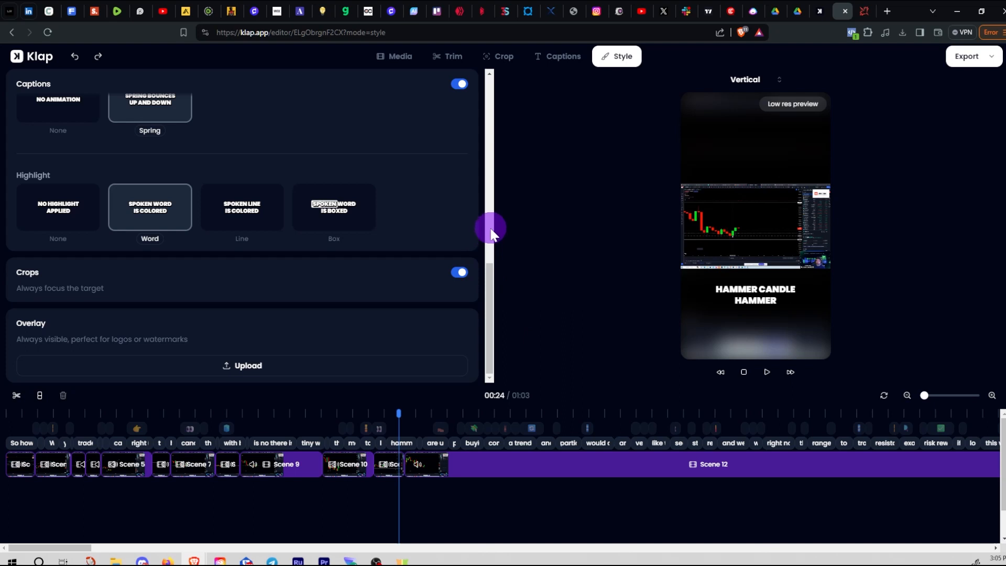
drag(485, 278, 488, 152)
drag(489, 149, 487, 292)
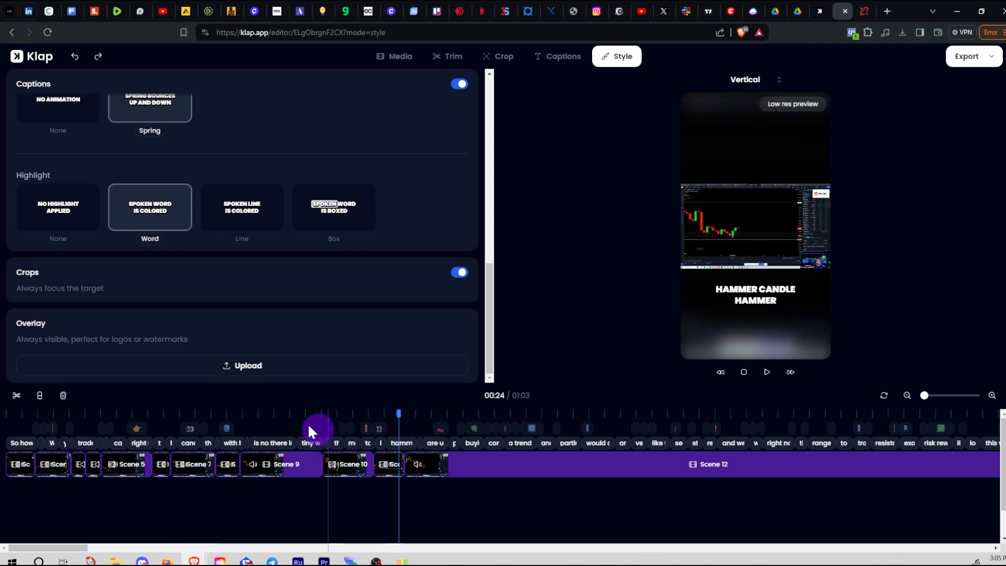
drag(400, 413, 405, 414)
click(401, 443)
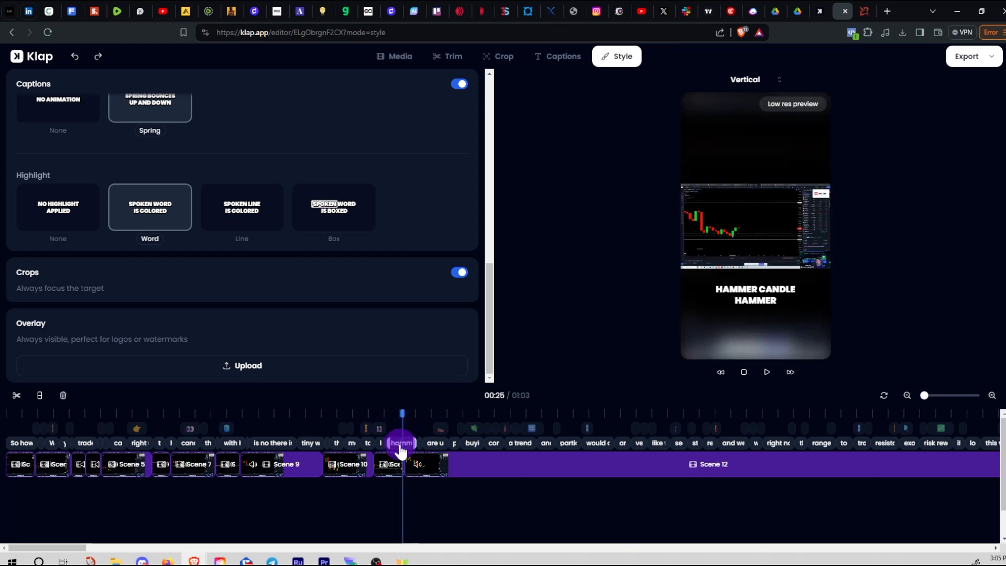
click(755, 303)
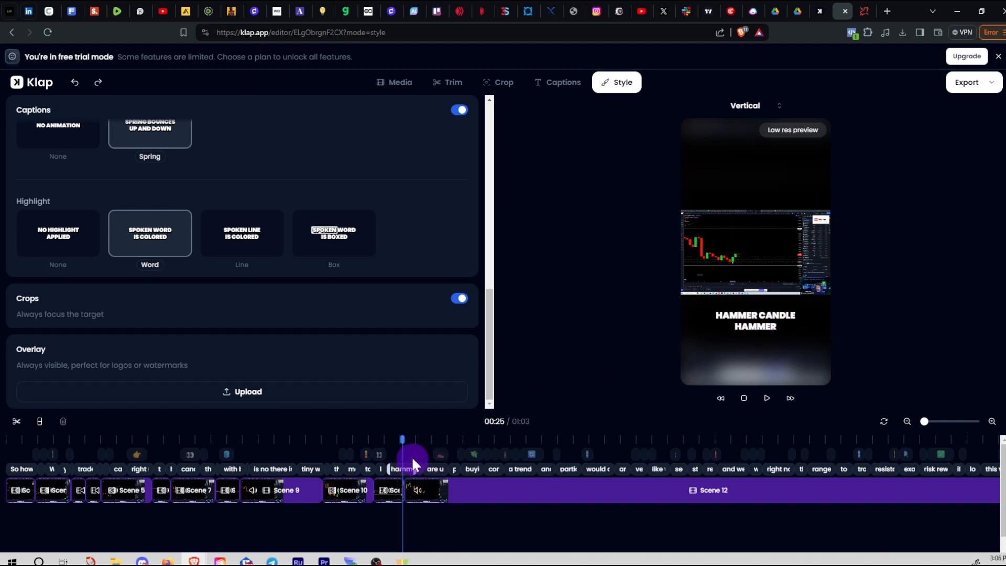
Zoom the timeline on Scenes 10–11 and shorten the hammer caption so it ends earlier
drag(402, 441, 409, 442)
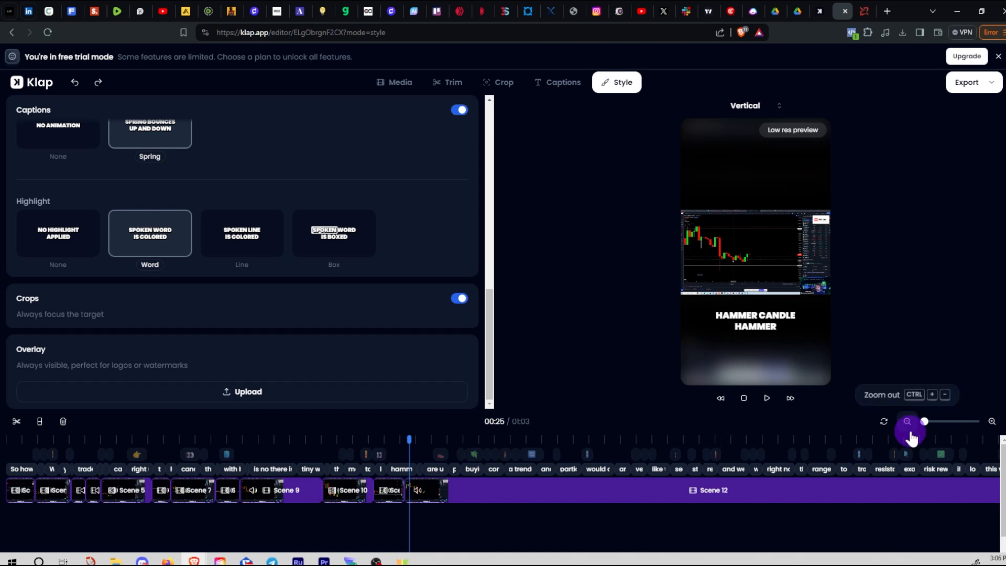
drag(925, 423, 953, 423)
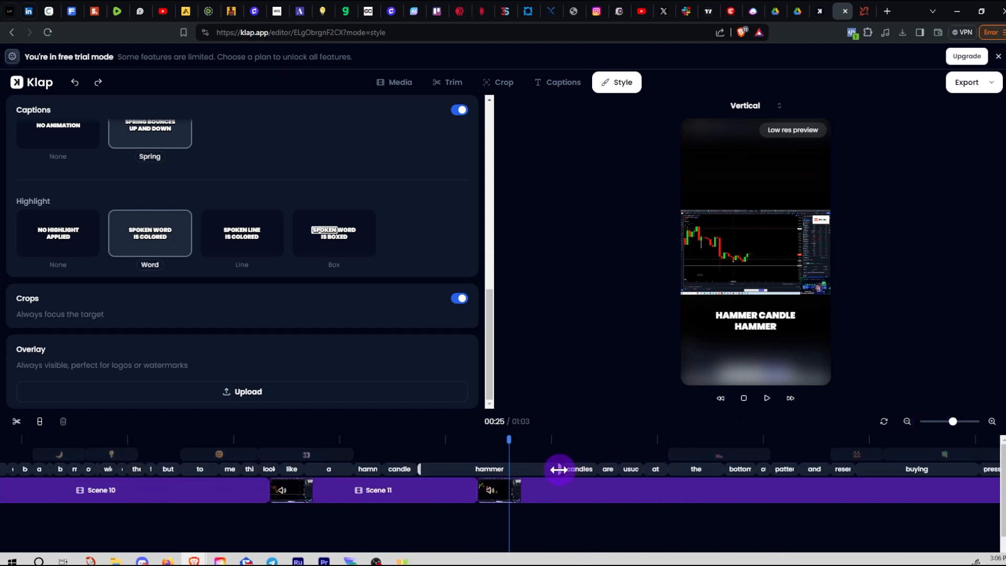
click(463, 446)
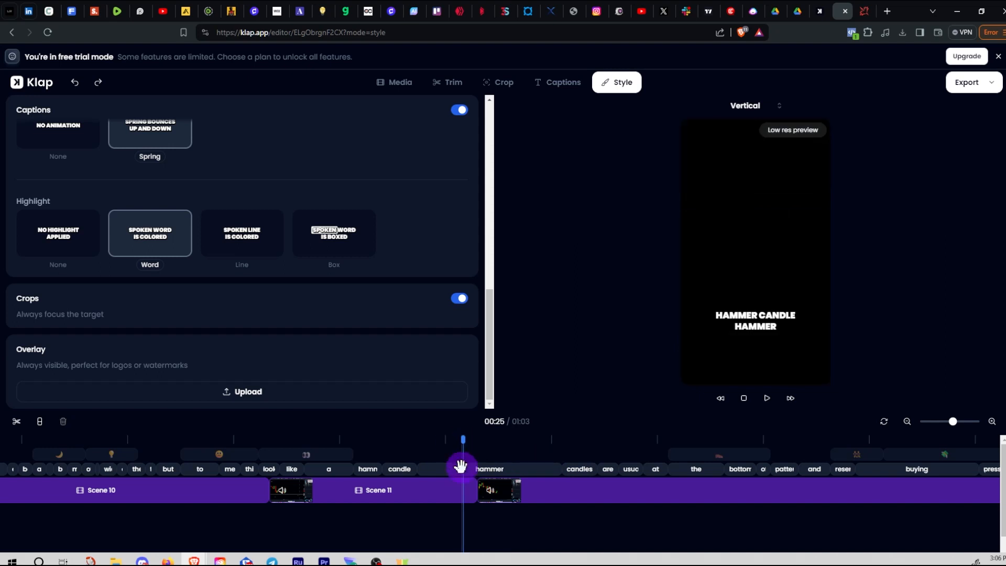
drag(558, 466, 473, 464)
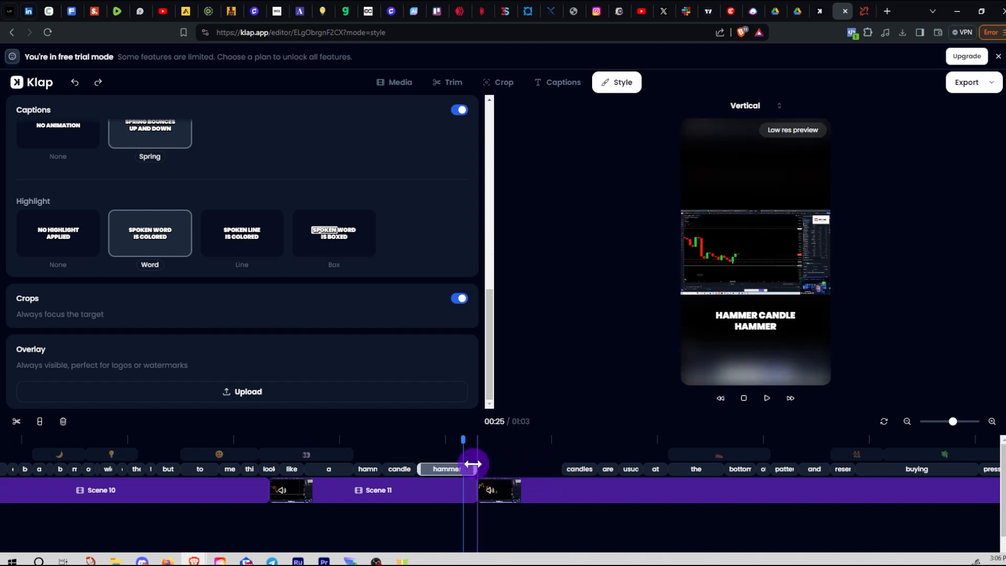
click(428, 441)
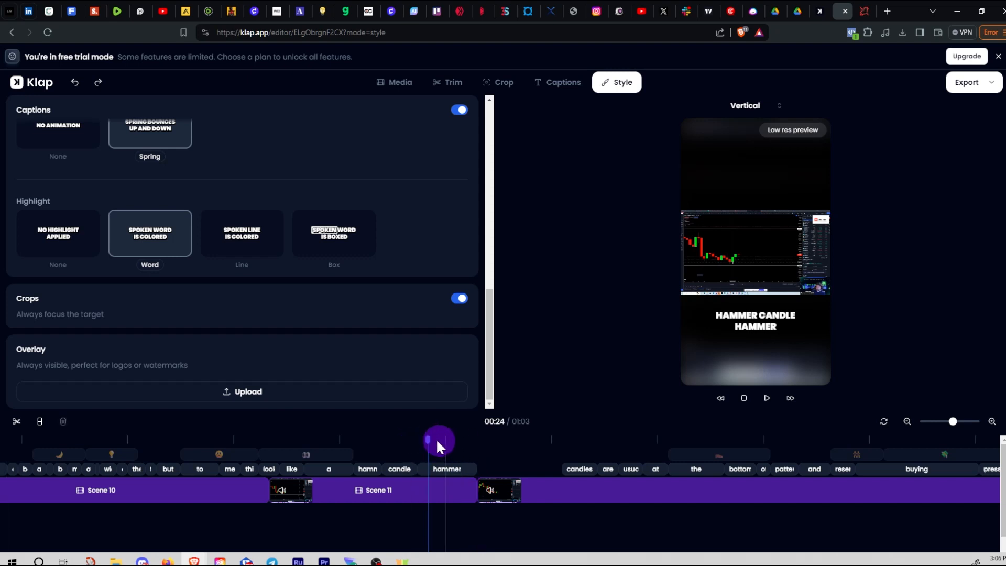
mouse_move(440, 445)
mouse_down()
mouse_move(510, 446)
mouse_move(520, 449)
mouse_move(476, 465)
mouse_move(535, 466)
mouse_move(448, 465)
mouse_up()
Move the candles caption earlier beside hammer, restoring it with Ctrl+Z after an accidental delete
click(565, 469)
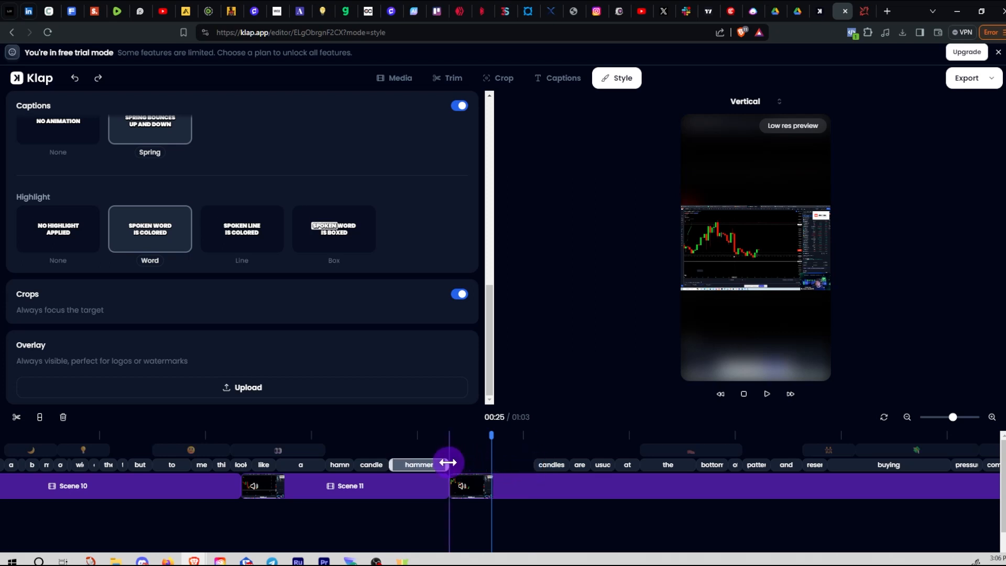
drag(526, 467, 498, 468)
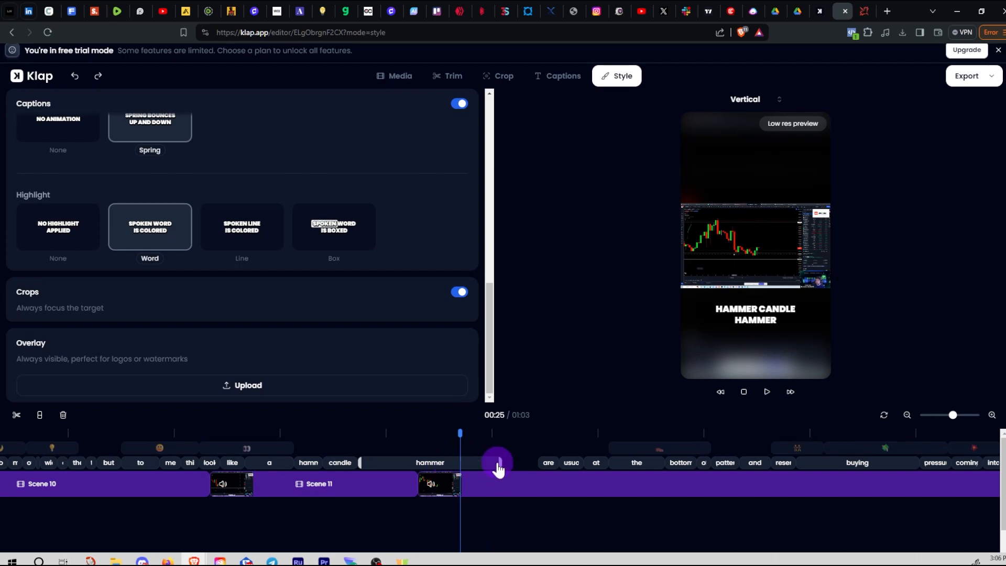
drag(501, 462, 417, 464)
drag(503, 462, 431, 457)
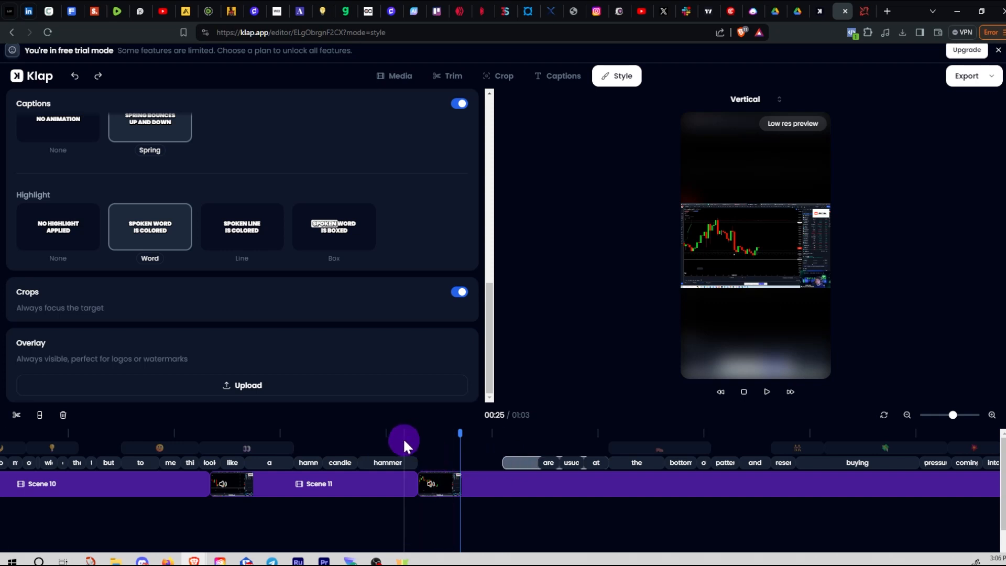
click(417, 440)
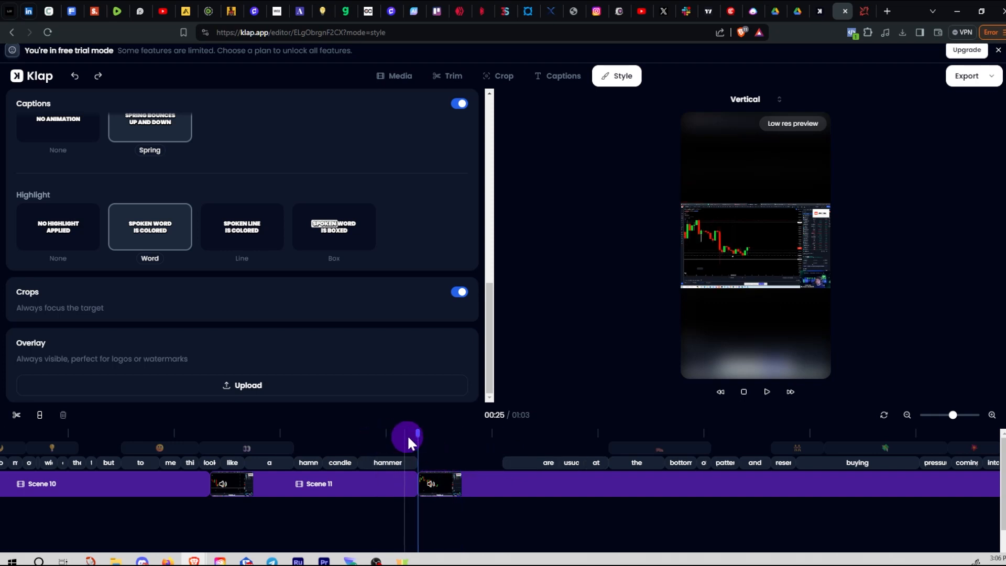
drag(416, 434, 428, 458)
key(Delete)
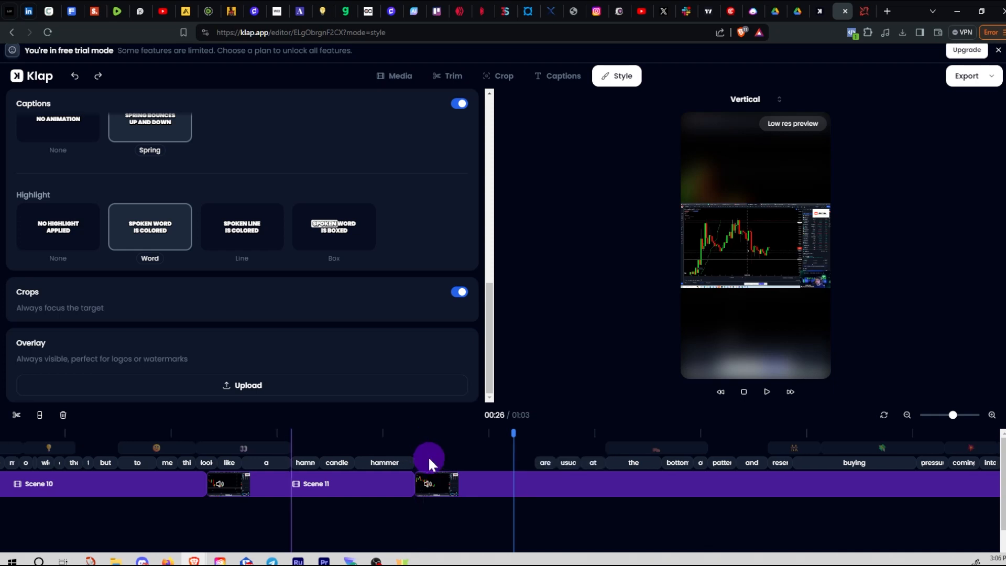
key(ctrl+z)
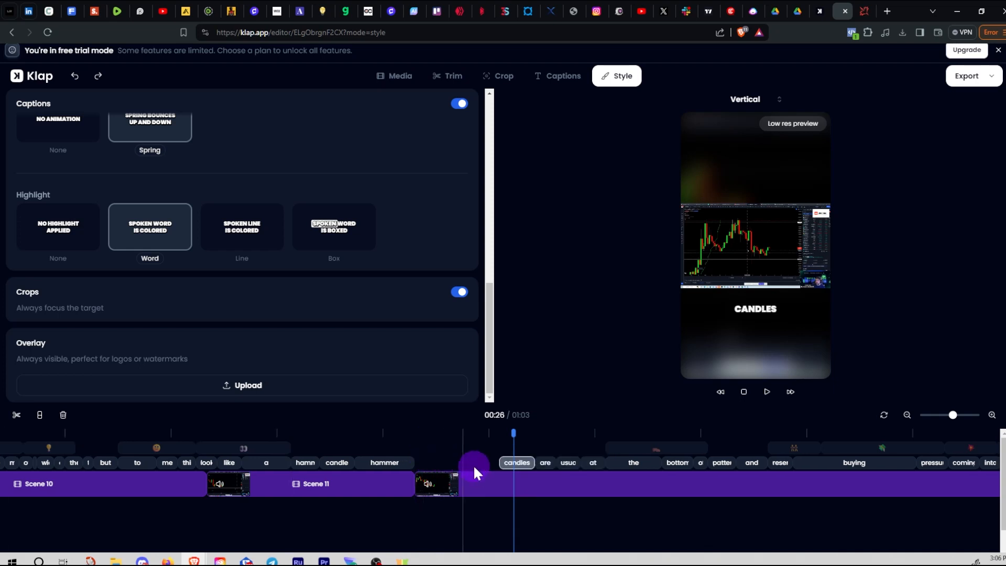
Stretch the candles caption's start earlier and preview it playing from 00:26
drag(512, 435, 440, 439)
drag(501, 460, 505, 480)
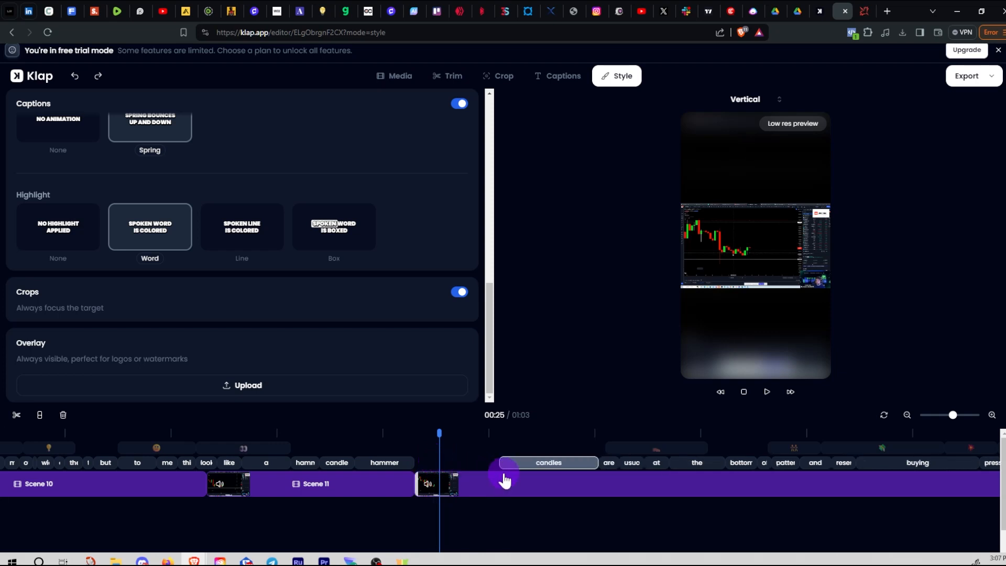
drag(440, 461, 443, 450)
click(422, 441)
mouse_move(498, 442)
mouse_down()
mouse_move(590, 448)
mouse_move(492, 454)
mouse_up()
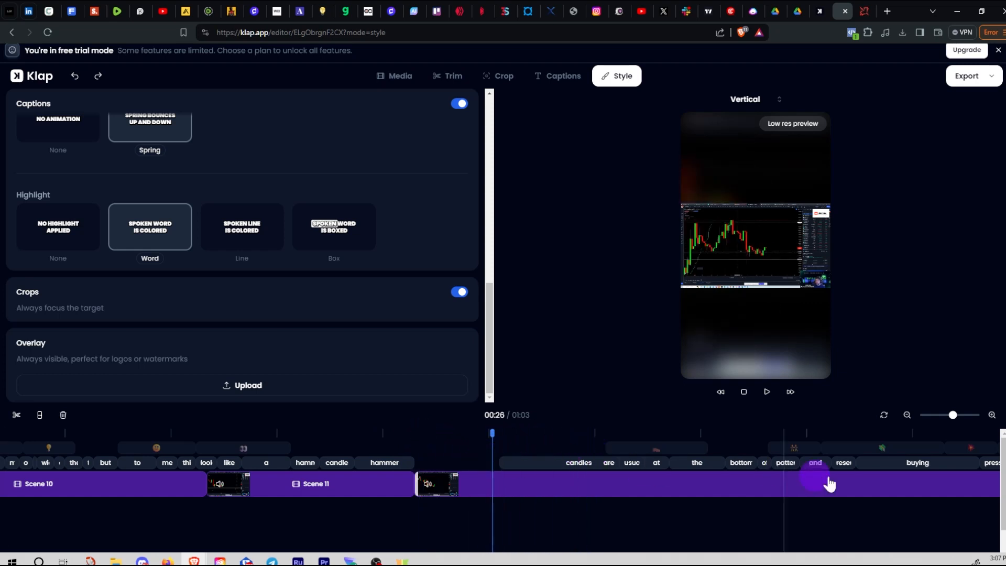
key(space)
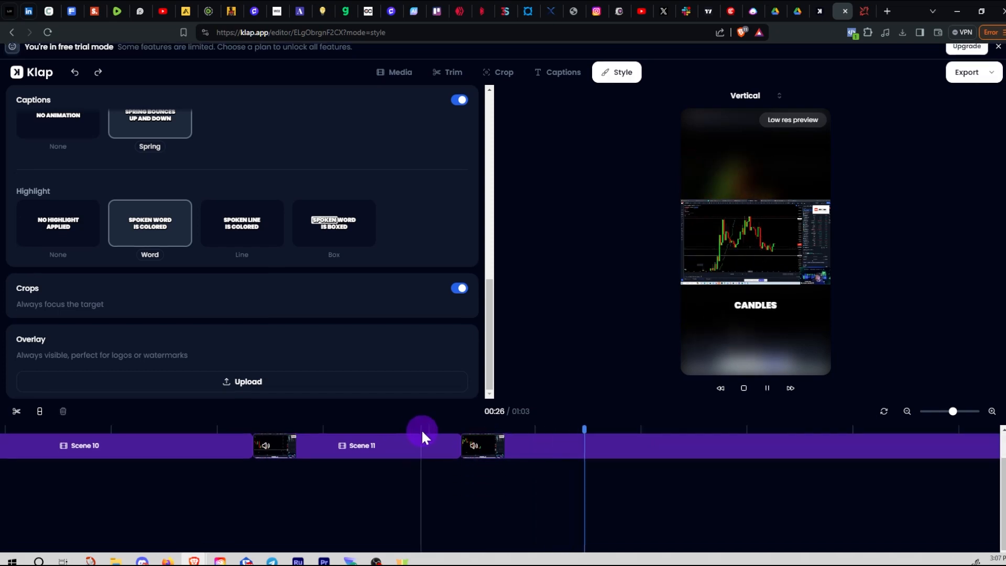
key(space)
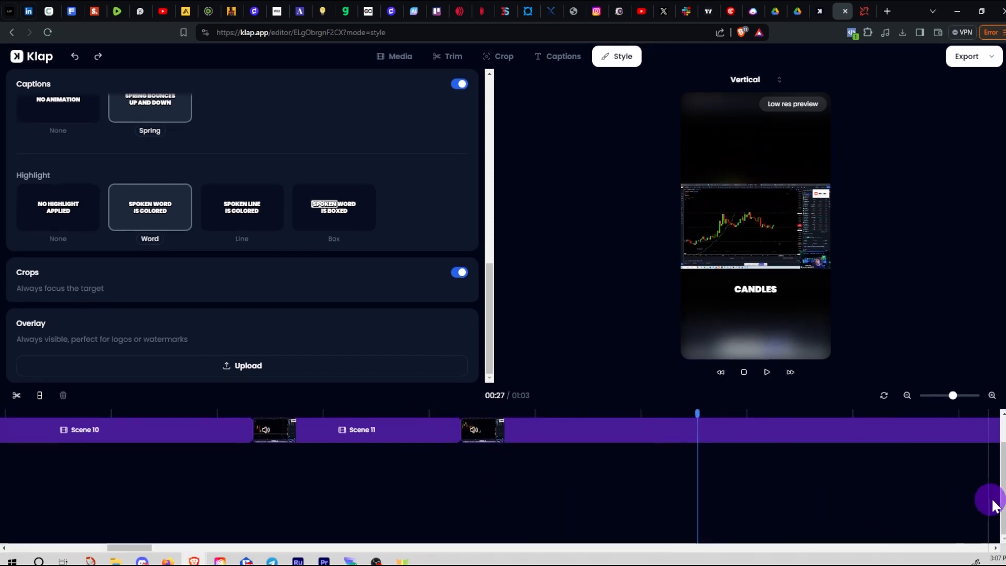
Replay the captions from 00:25 and begin dragging the hammer caption later
drag(1004, 499, 1004, 465)
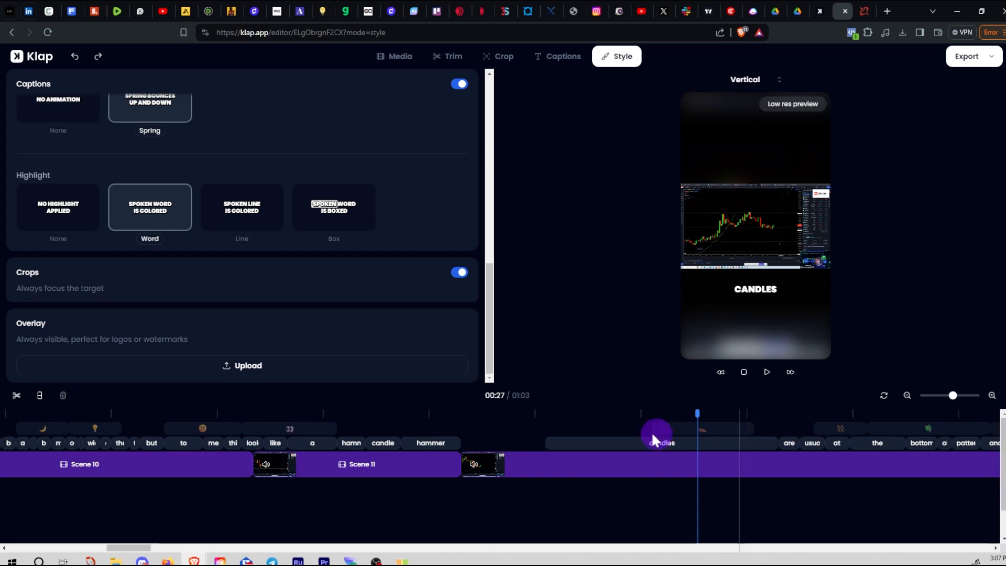
click(438, 412)
key(space)
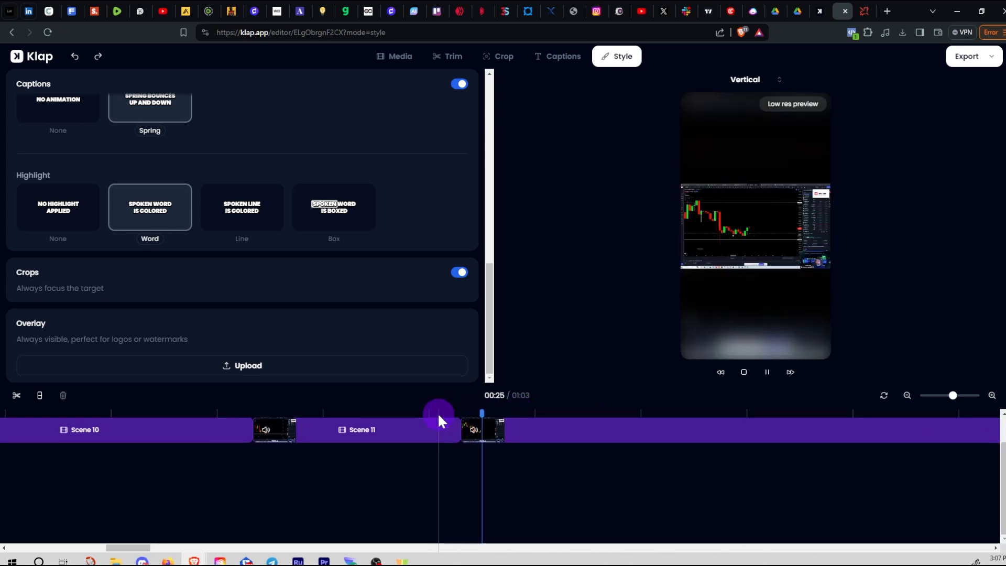
key(space)
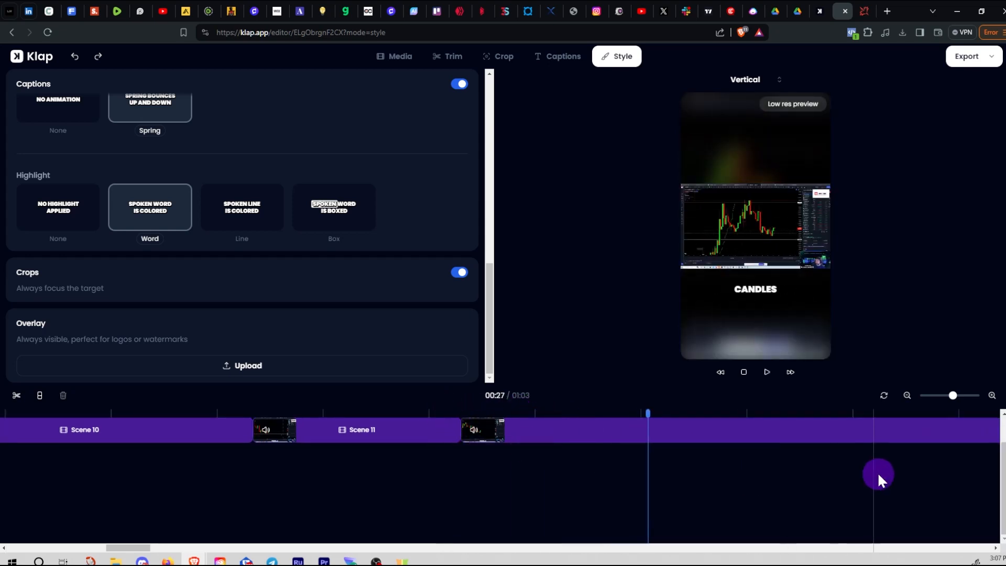
scroll(990, 472, up, 2)
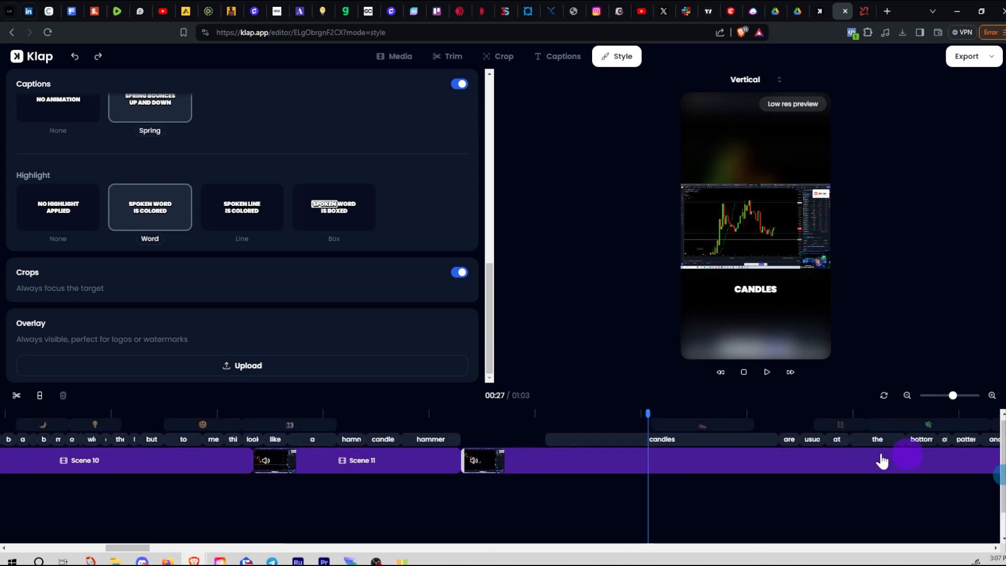
drag(435, 440, 509, 442)
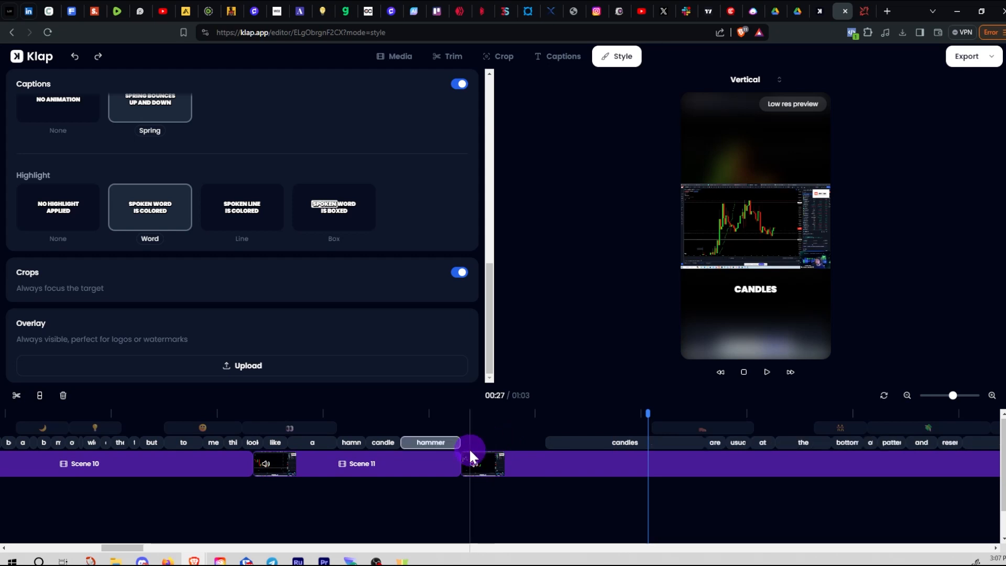
Drag the hammer caption later past the Scene 11 edge and preview from 00:25
drag(431, 442, 537, 444)
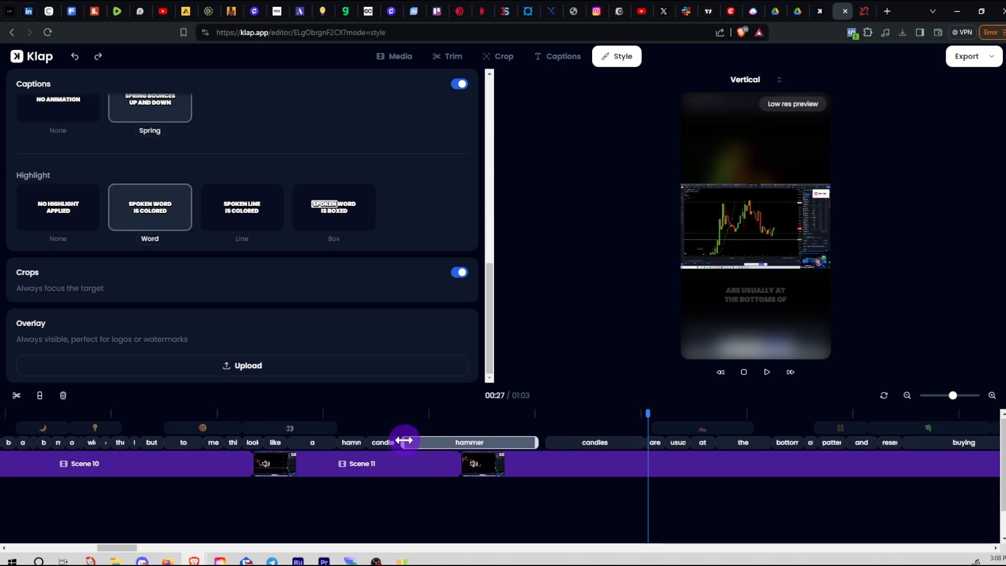
drag(410, 442, 491, 444)
click(434, 444)
click(452, 422)
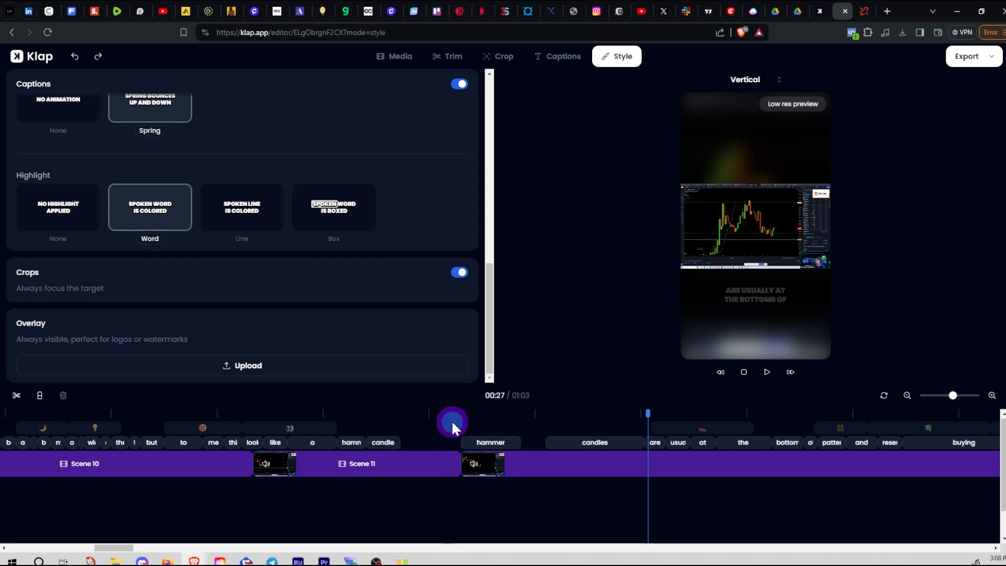
drag(647, 415, 449, 421)
key(space)
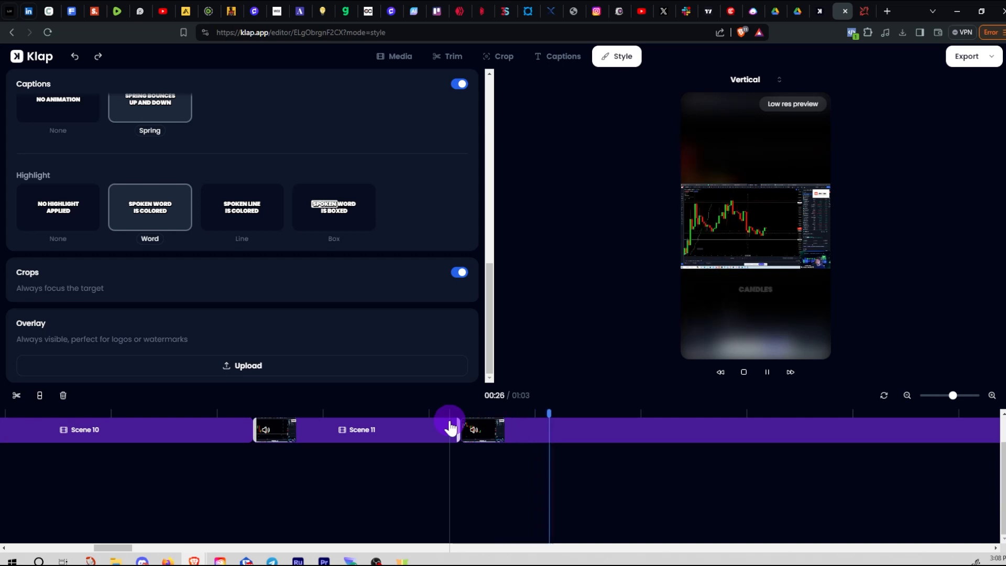
key(space)
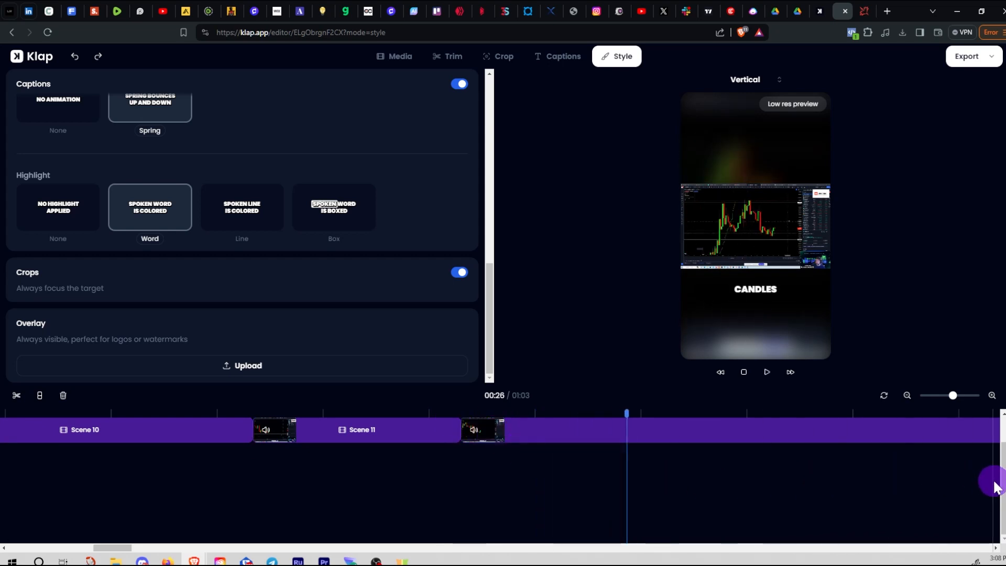
drag(1004, 477, 1005, 452)
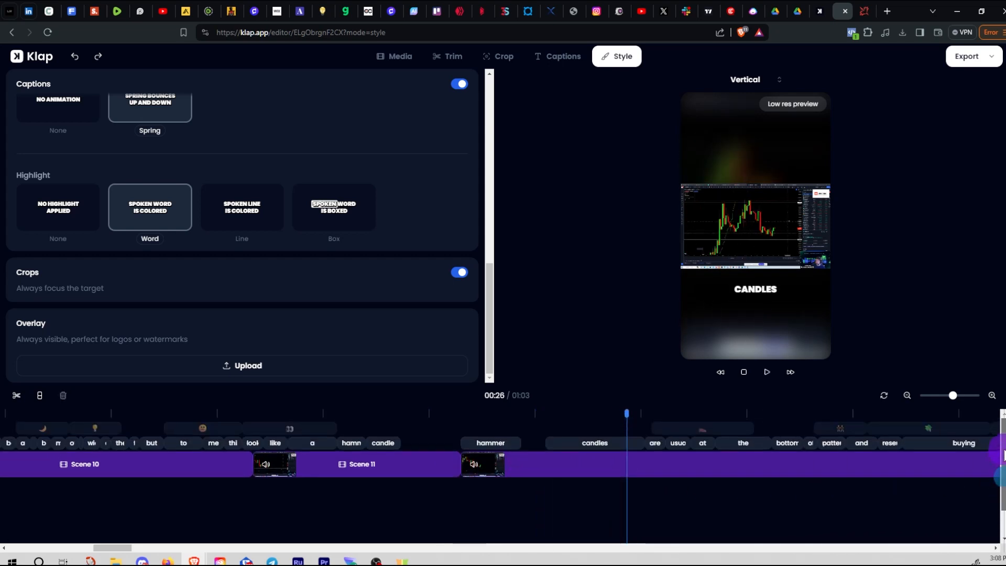
Extend the candle caption's end later and play from 00:24 through 00:31 to check timing
click(532, 444)
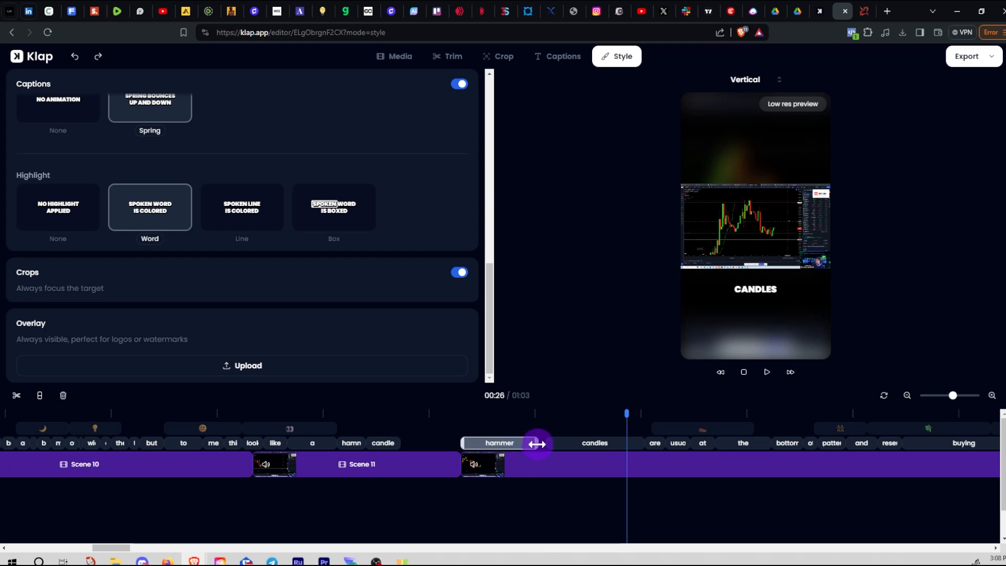
drag(399, 443, 447, 444)
click(345, 417)
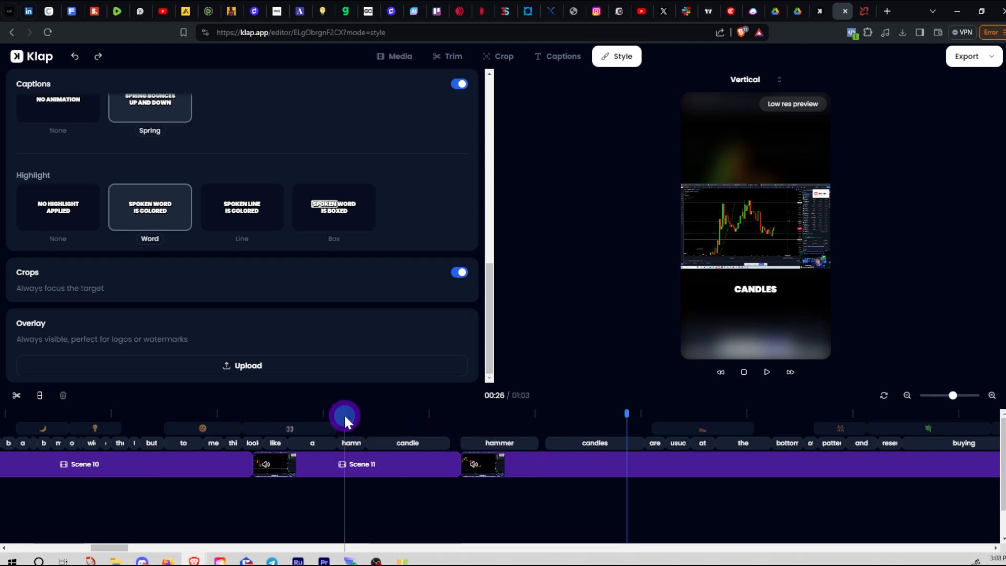
click(352, 415)
key(space)
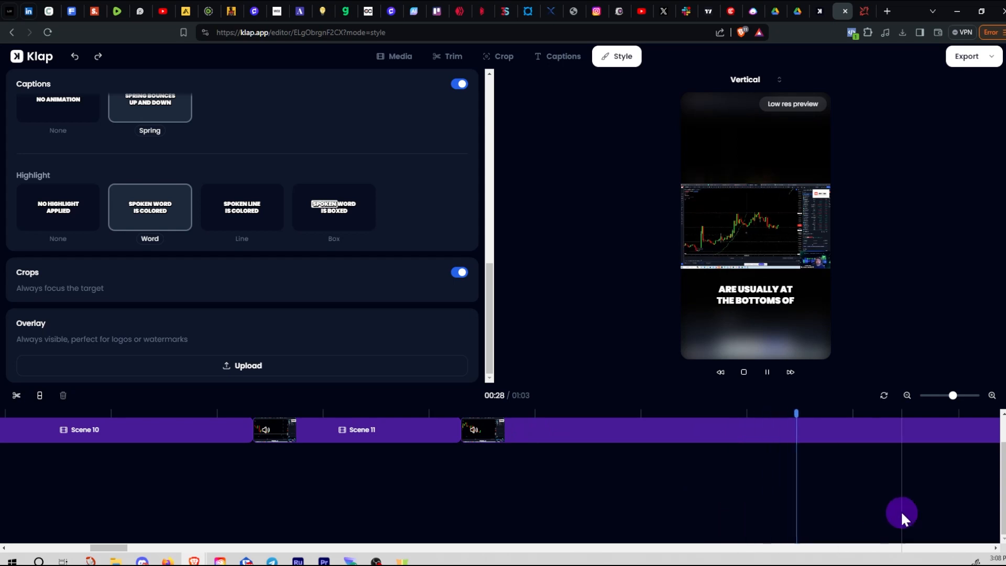
click(999, 509)
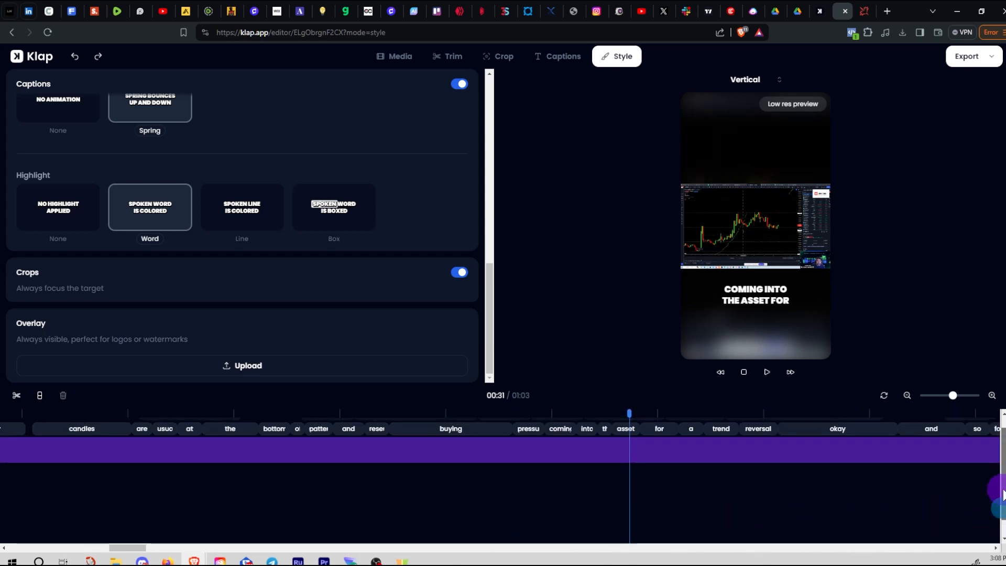
click(727, 471)
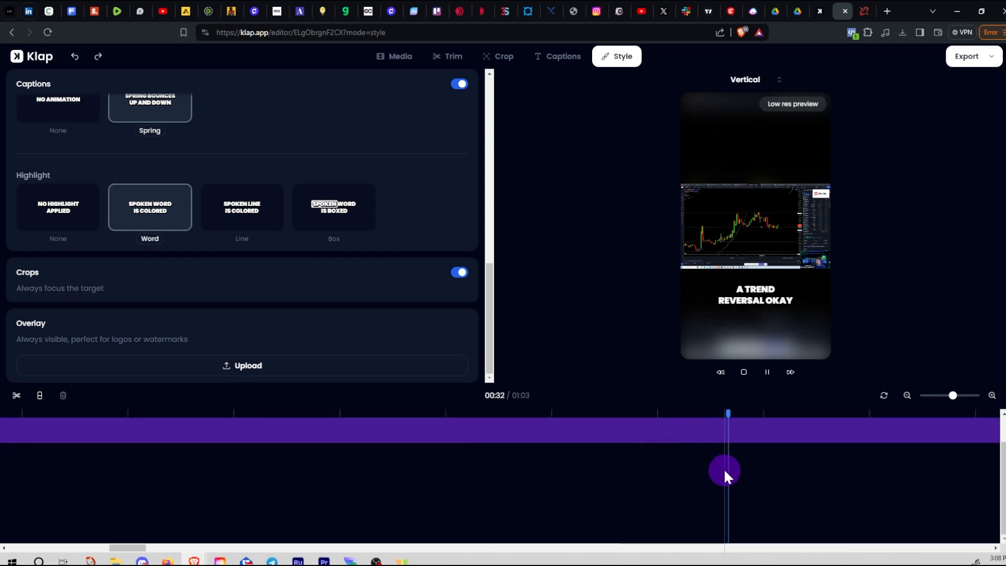
key(space)
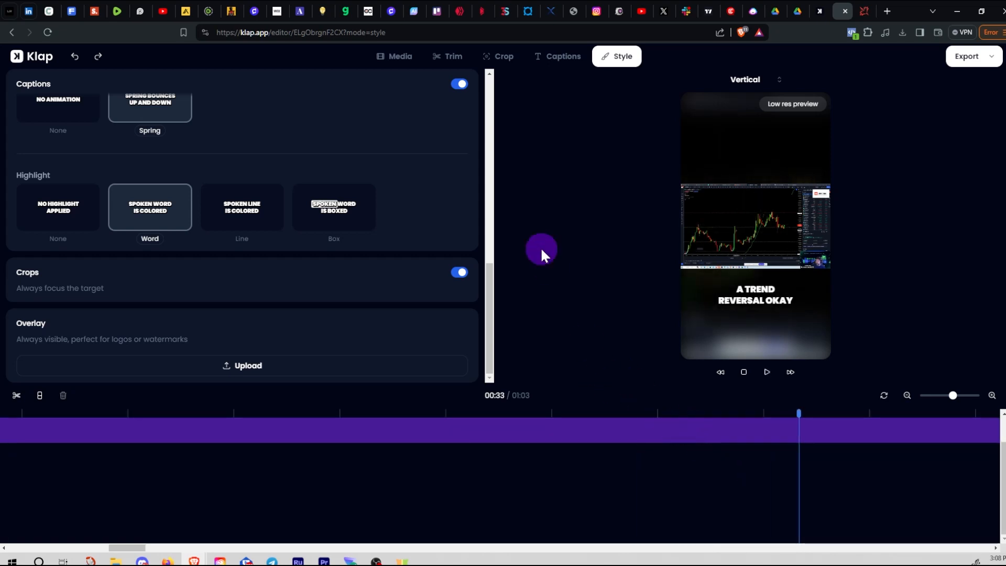
Move from the Trim transcript through Crop to Captions, showing the caption lines by timestamp
click(449, 62)
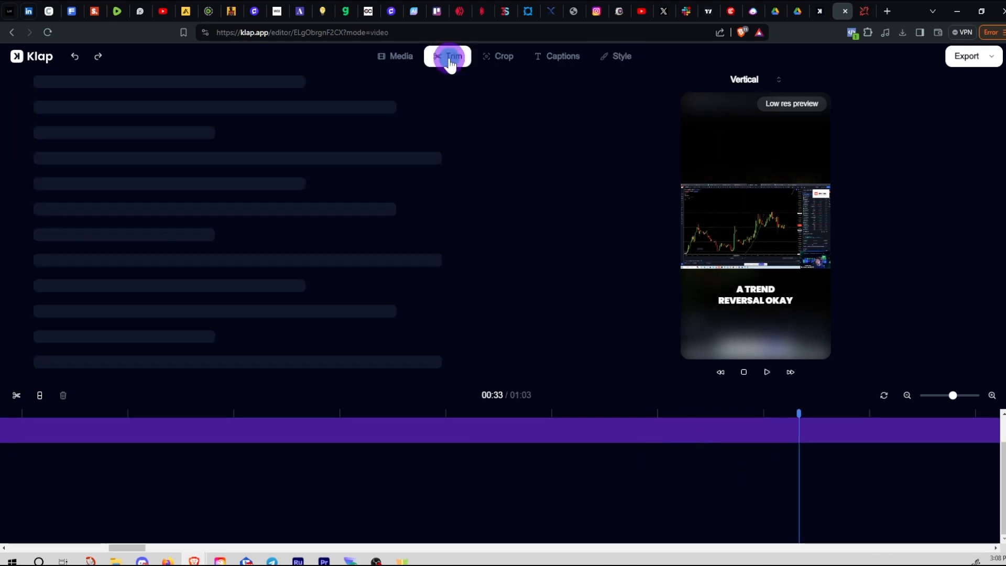
click(492, 246)
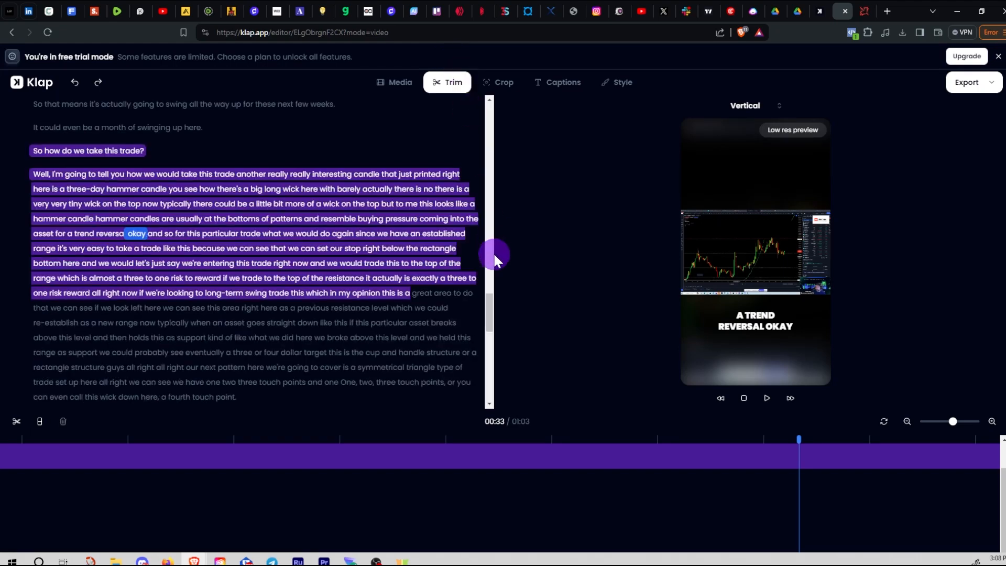
drag(489, 315, 500, 98)
click(502, 87)
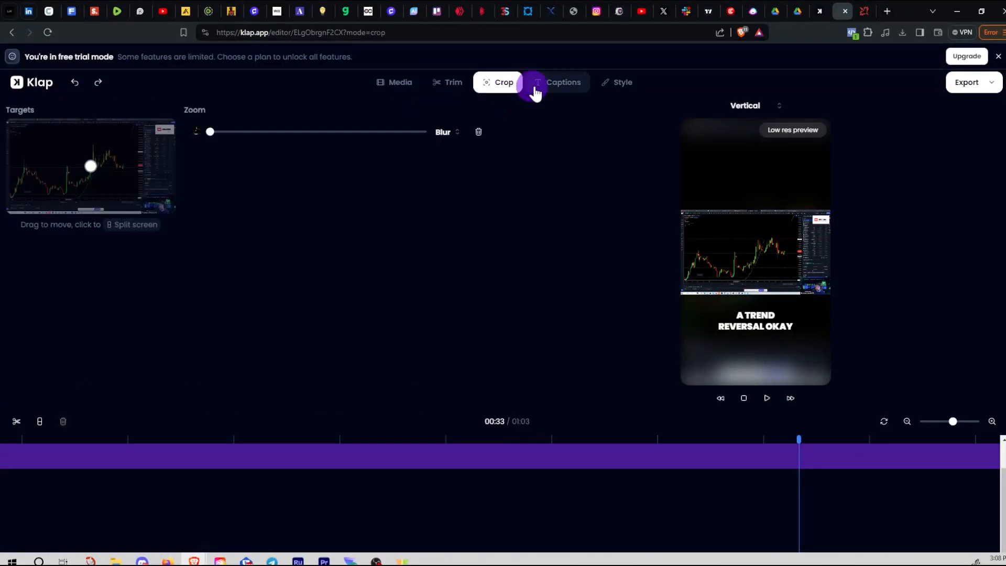
click(562, 90)
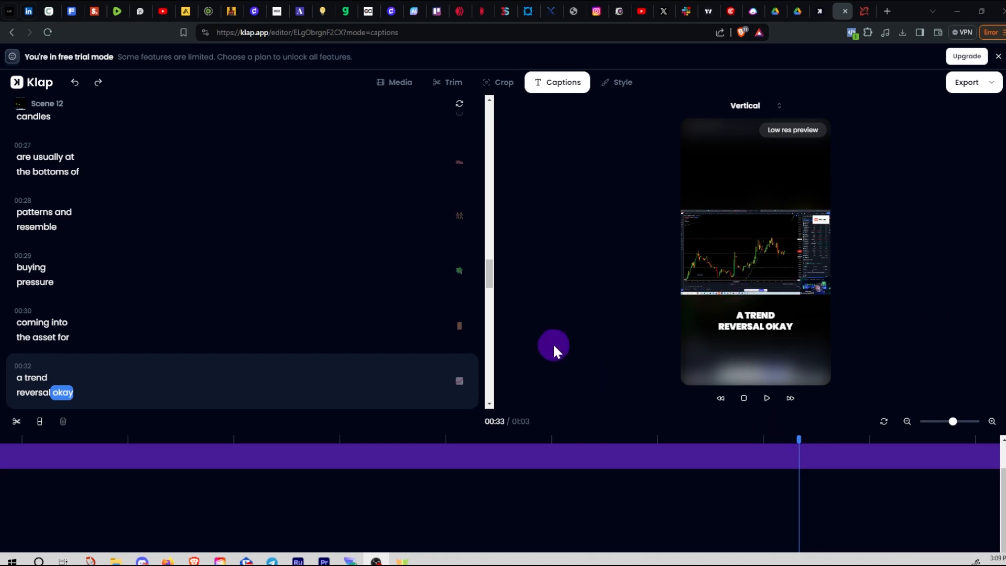
Enable emojis for every caption line with 'Yes, enable emojis!', then return playback to 00:31
scroll(243, 226, down, 5)
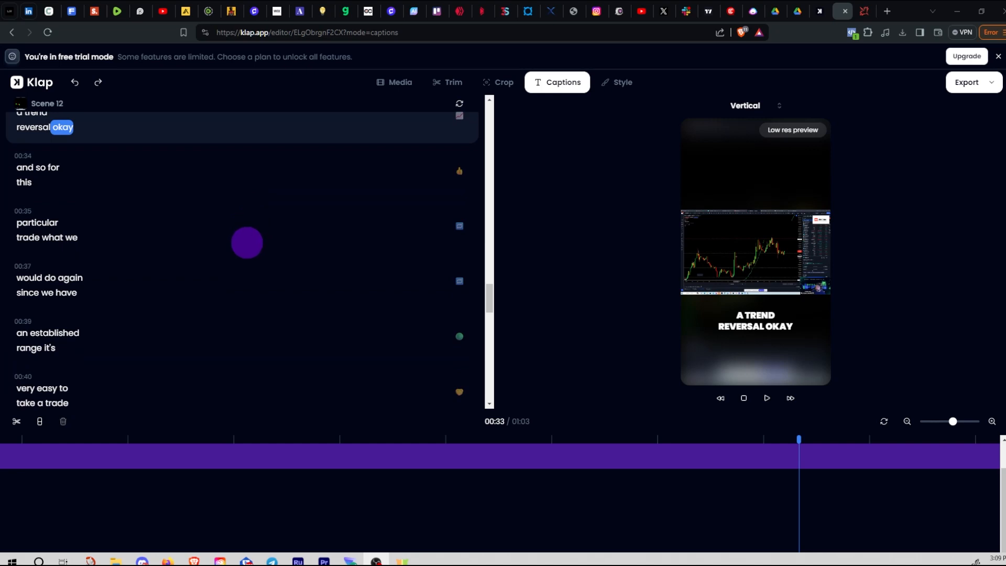
scroll(247, 243, up, 3)
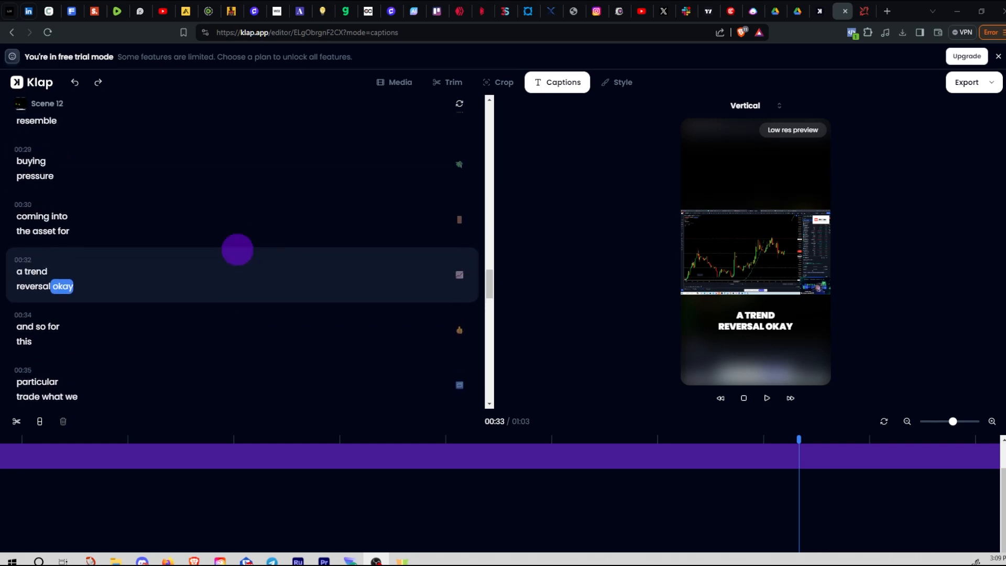
click(460, 283)
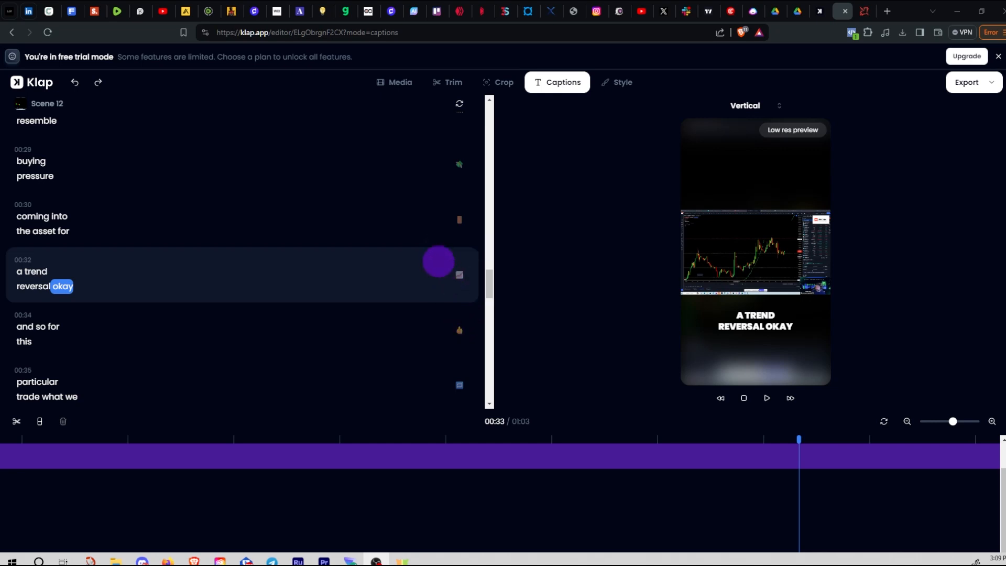
scroll(428, 252, up, 1)
scroll(429, 252, up, 2)
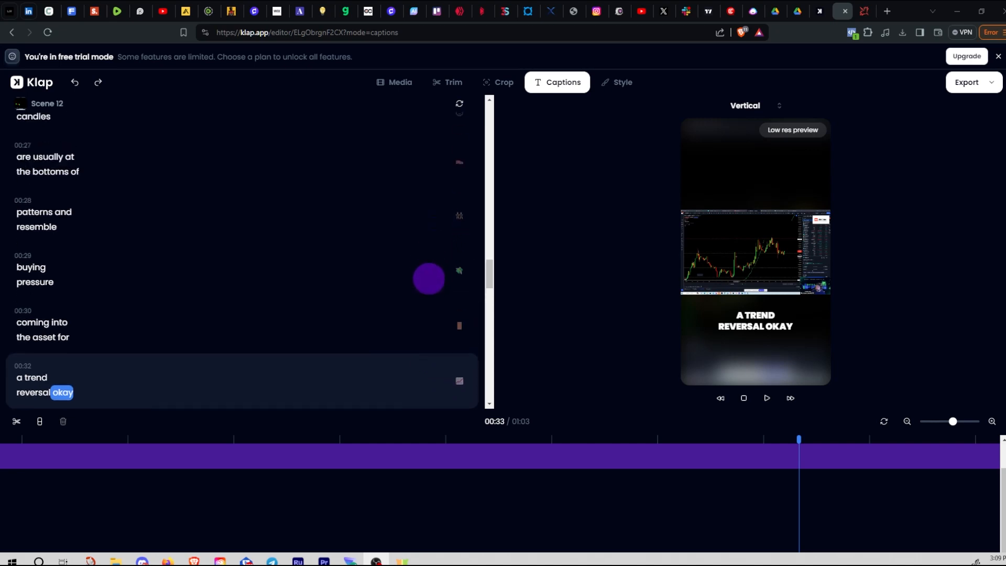
click(459, 273)
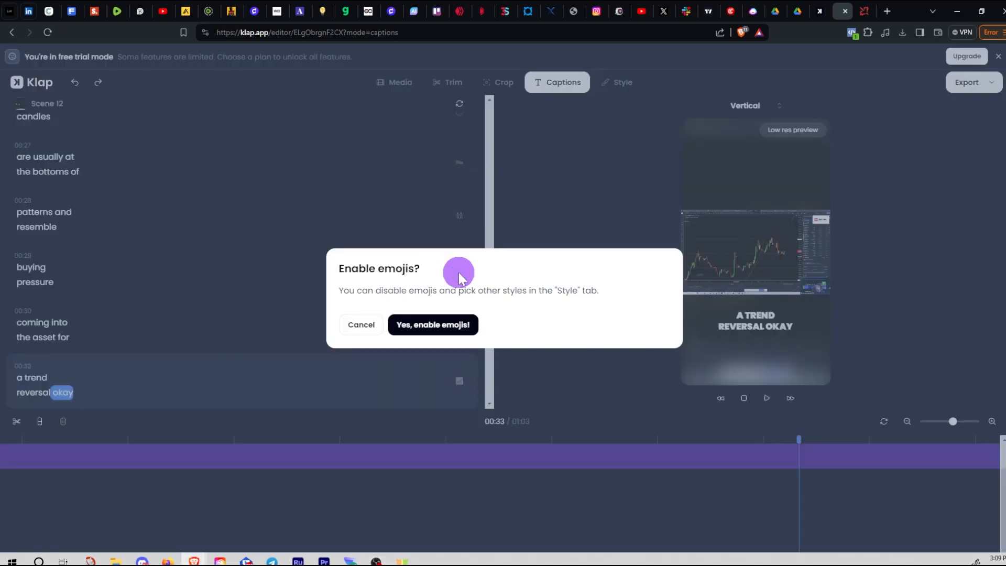
click(361, 330)
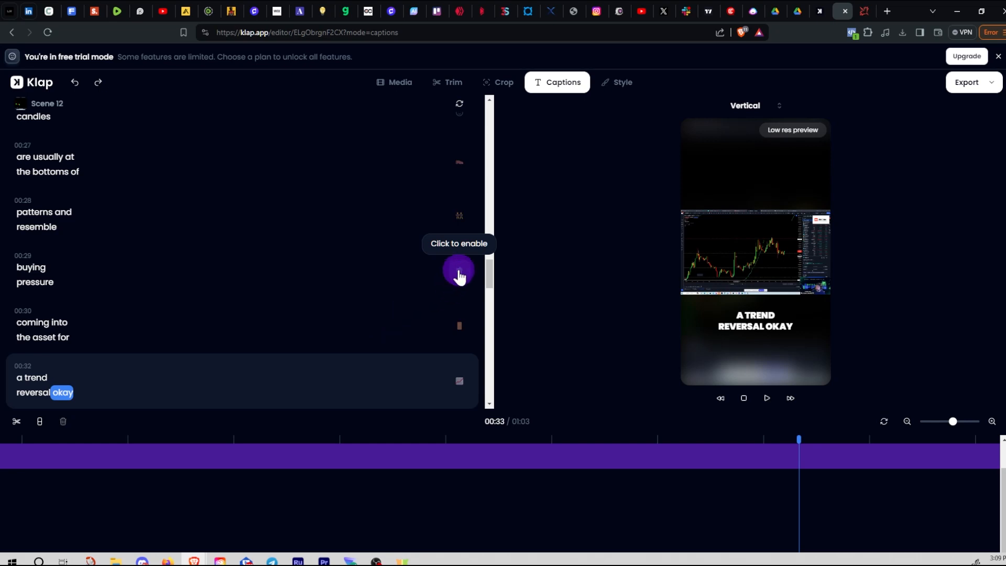
scroll(459, 277, up, 10)
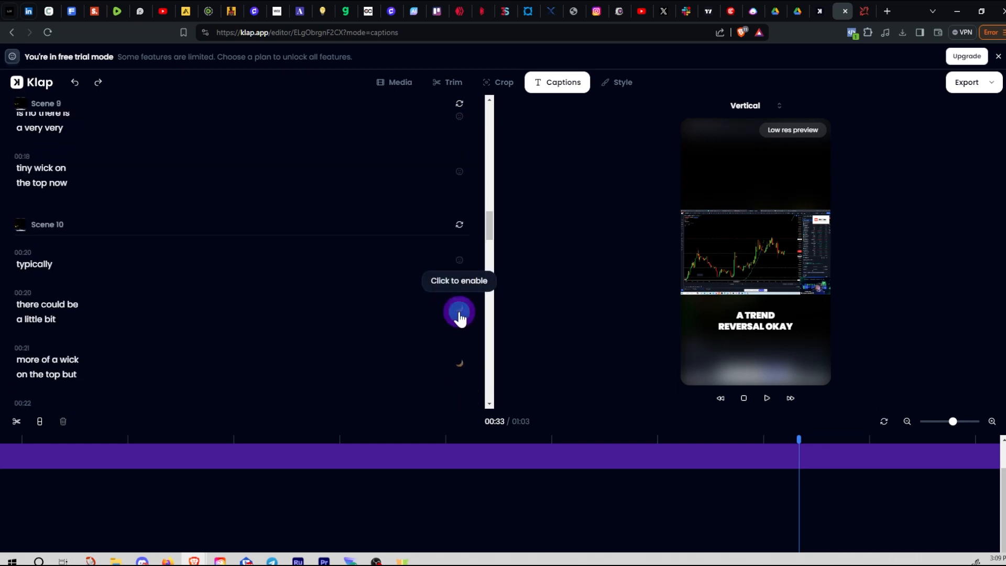
click(459, 313)
click(446, 325)
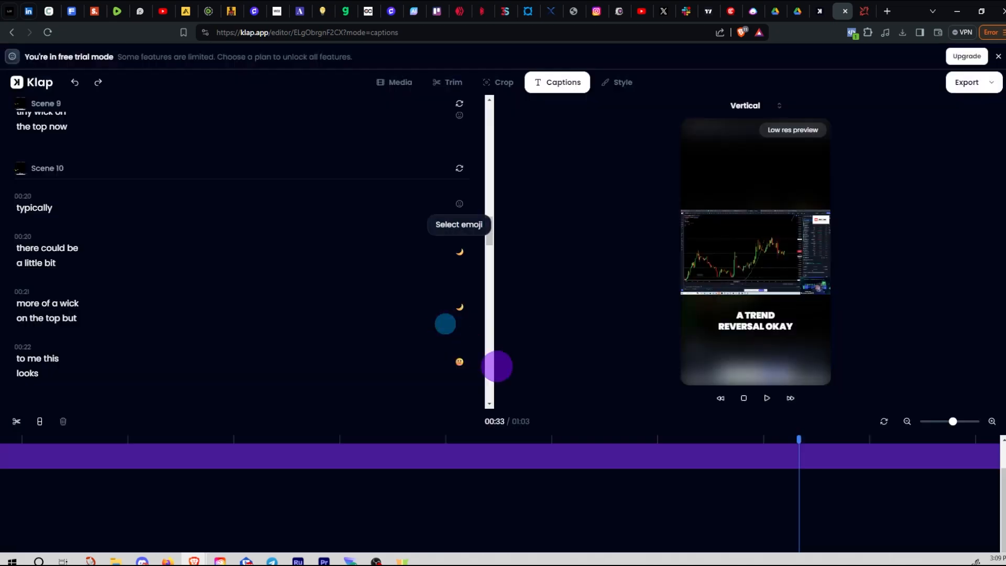
drag(799, 439, 594, 443)
Locate the 'patterns and resemble' caption through the emoji track and transcript
click(509, 459)
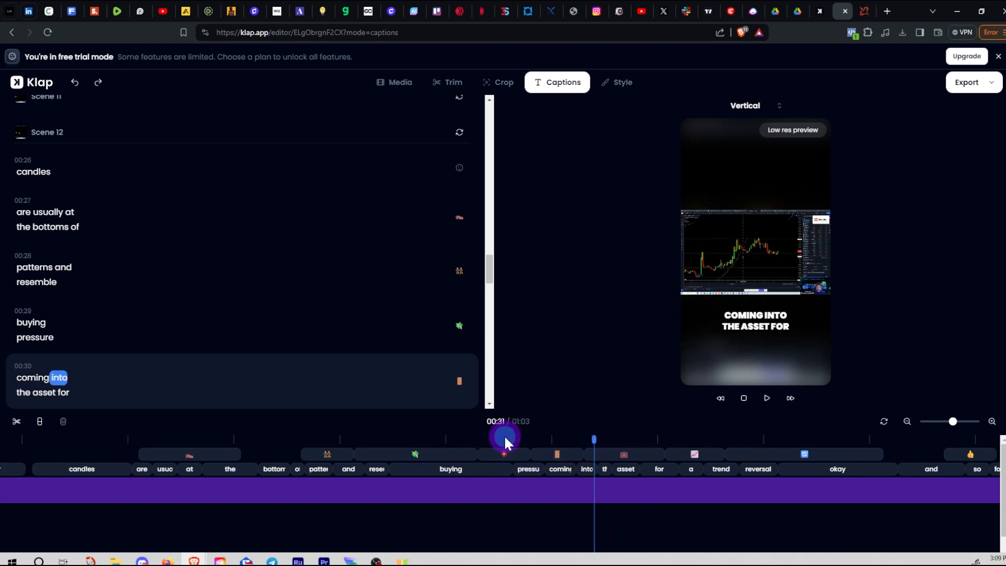
drag(595, 438, 698, 441)
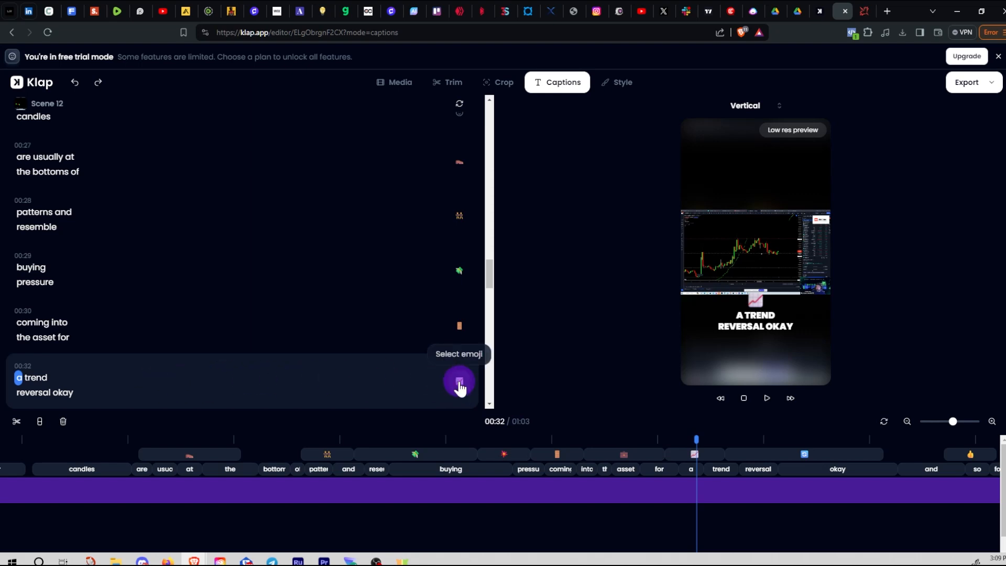
click(460, 383)
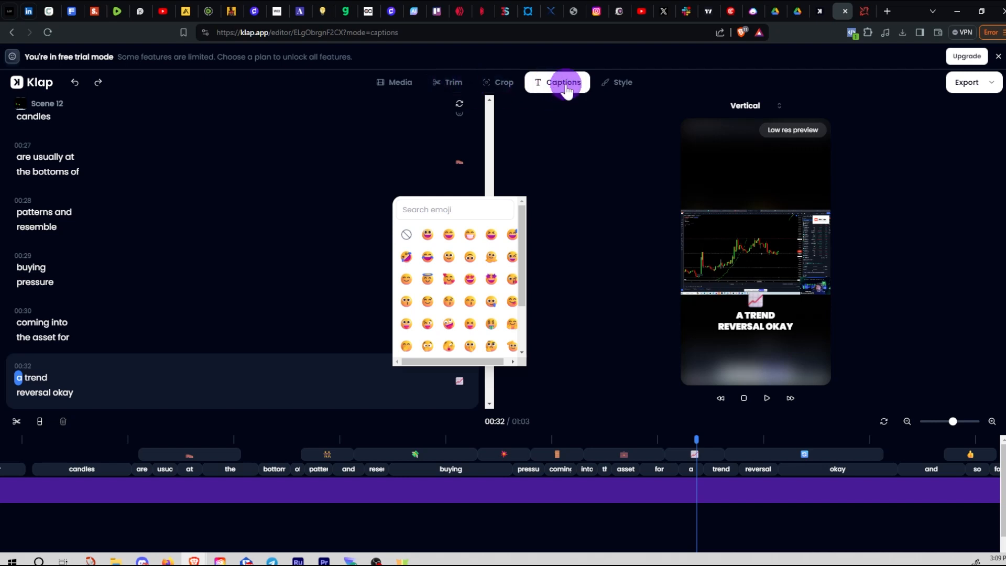
click(175, 168)
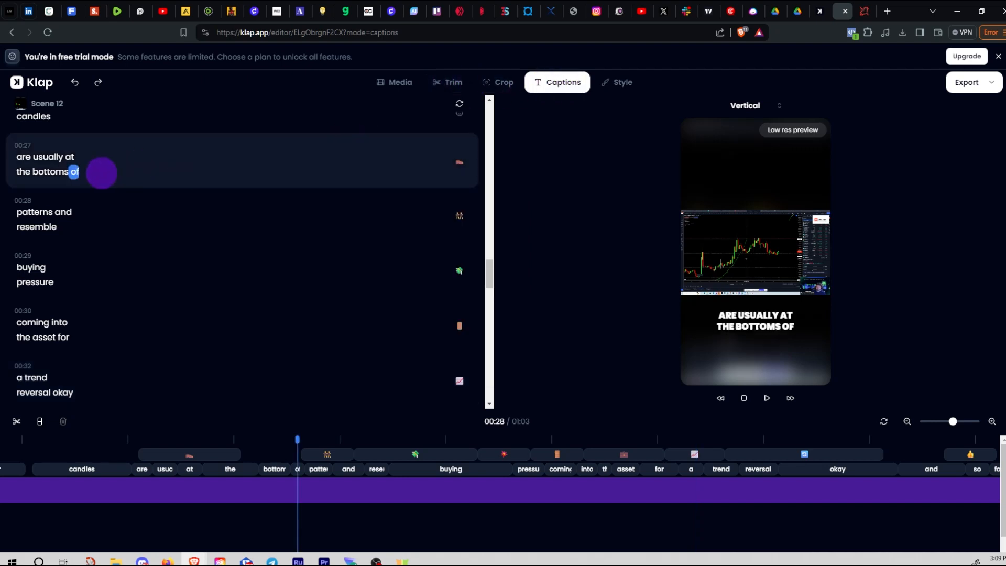
click(76, 157)
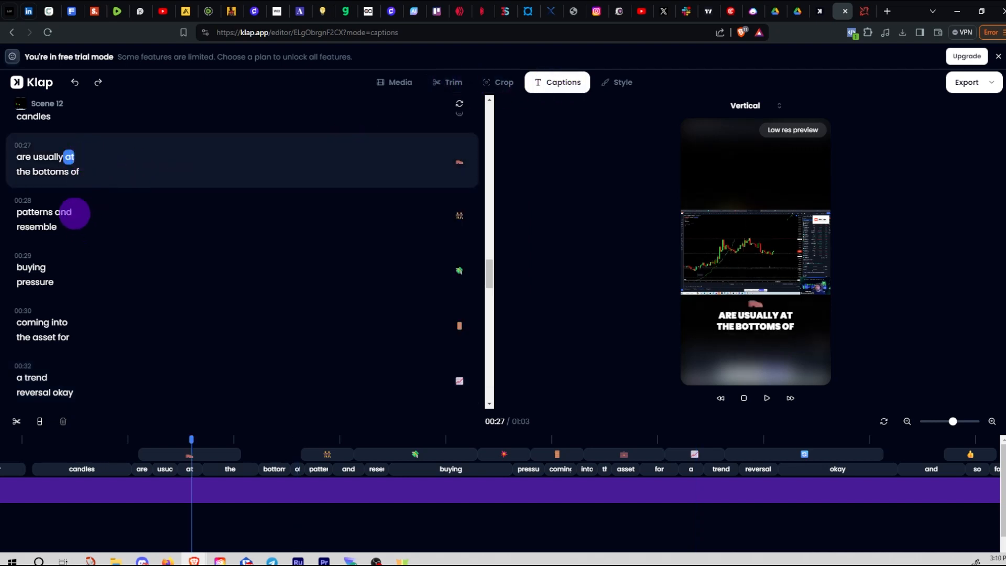
click(64, 211)
click(53, 227)
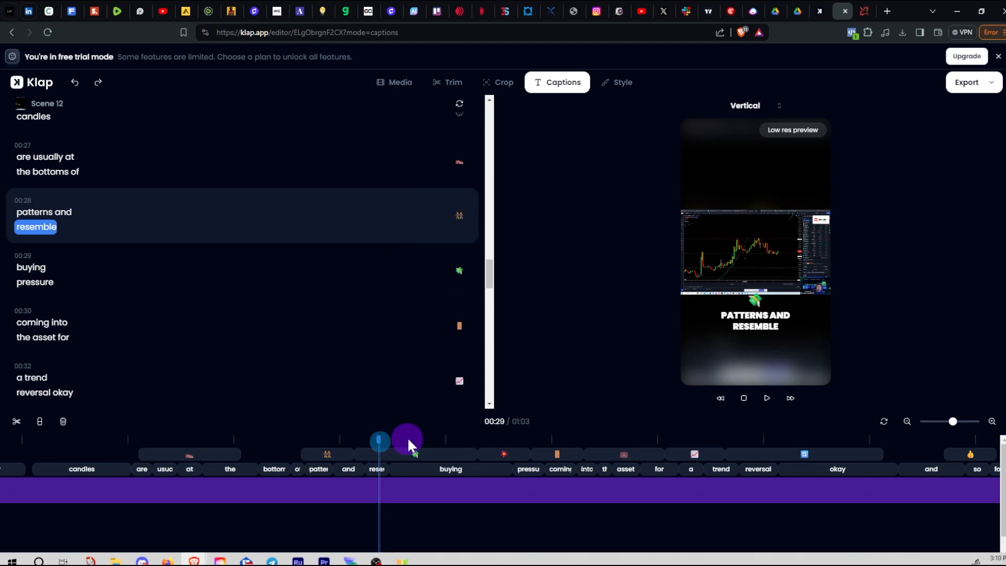
Select the emoji clip over 'patterns' and view its emoji choices without changing anything
click(428, 439)
drag(454, 441, 330, 449)
click(322, 456)
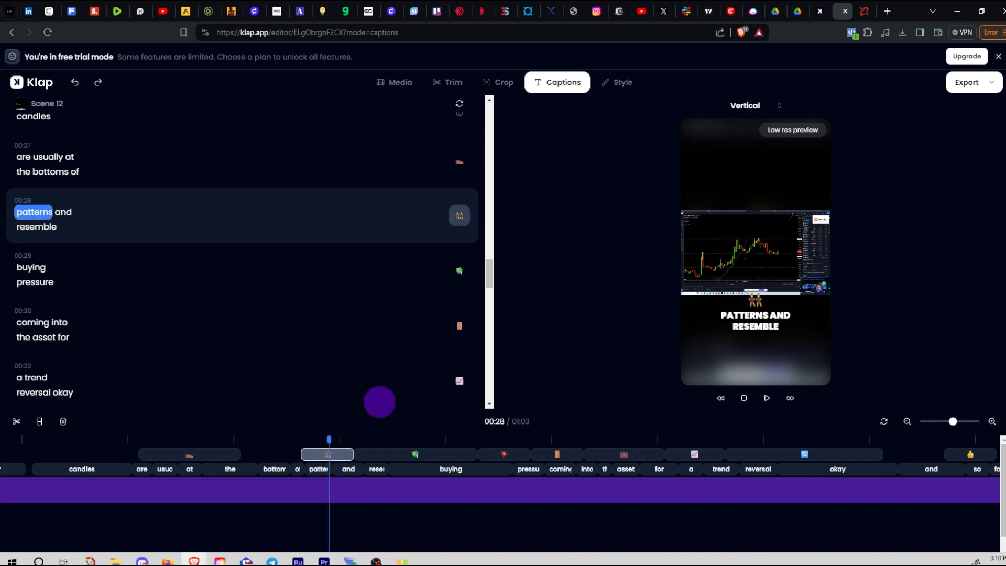
click(459, 223)
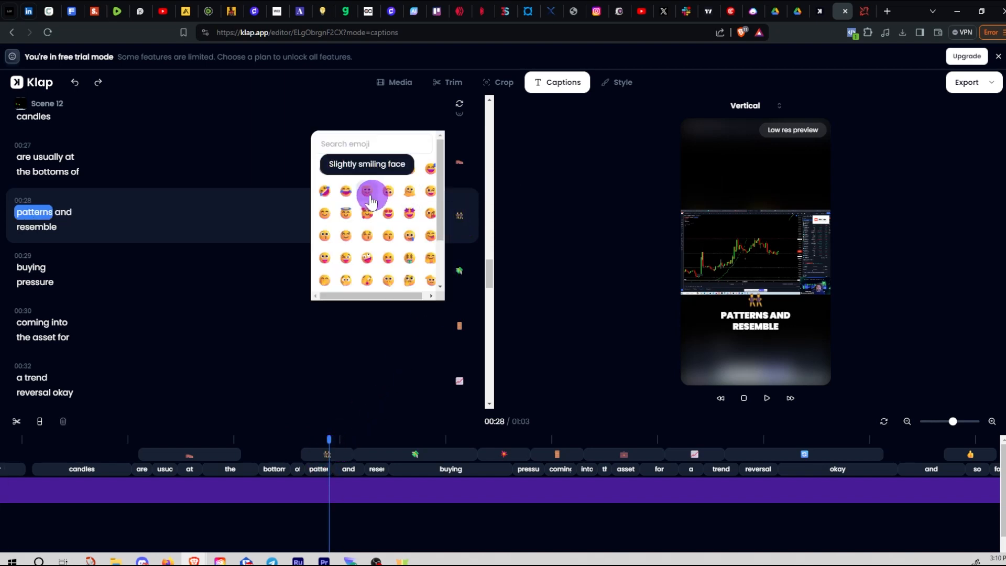
click(324, 172)
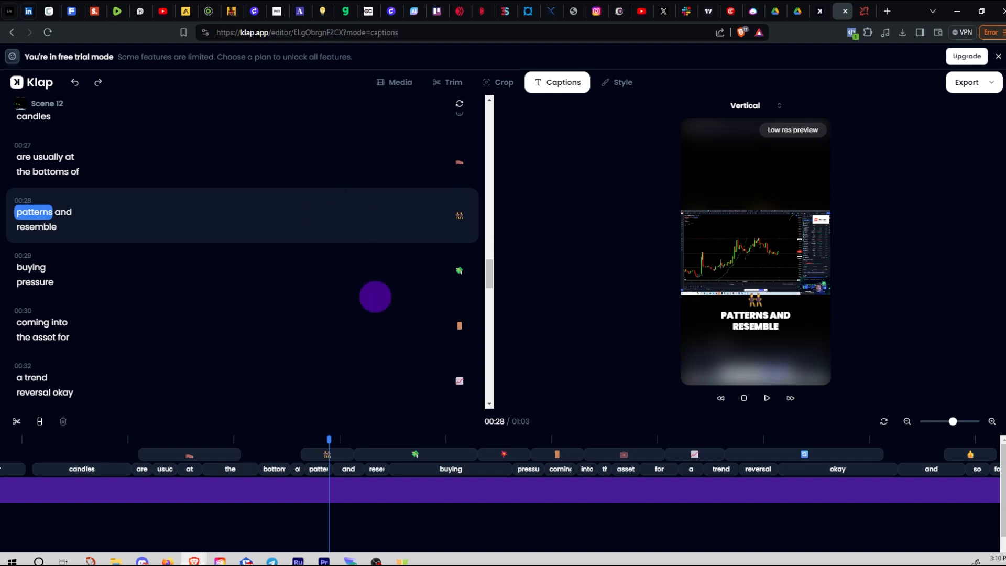
click(377, 440)
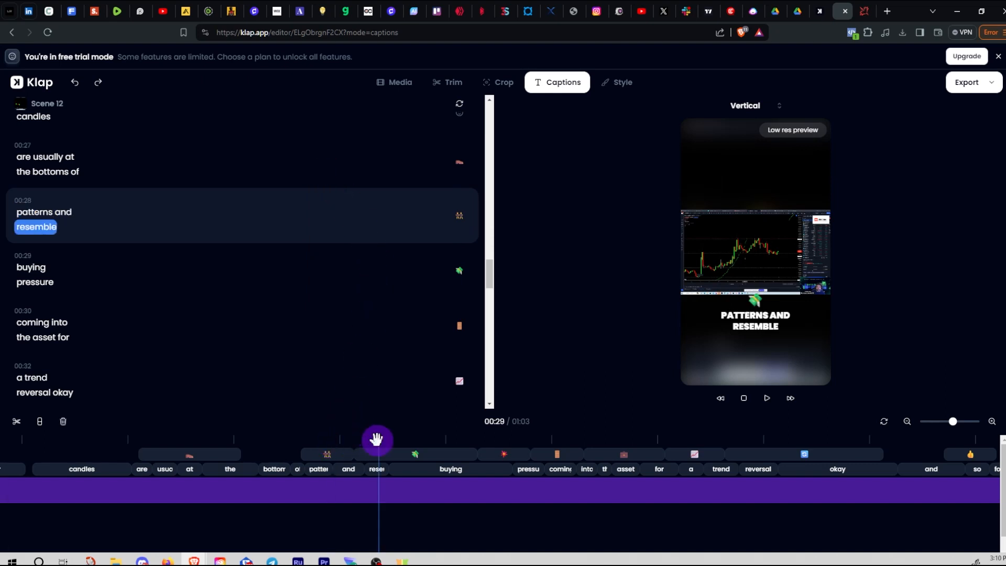
drag(285, 441, 329, 455)
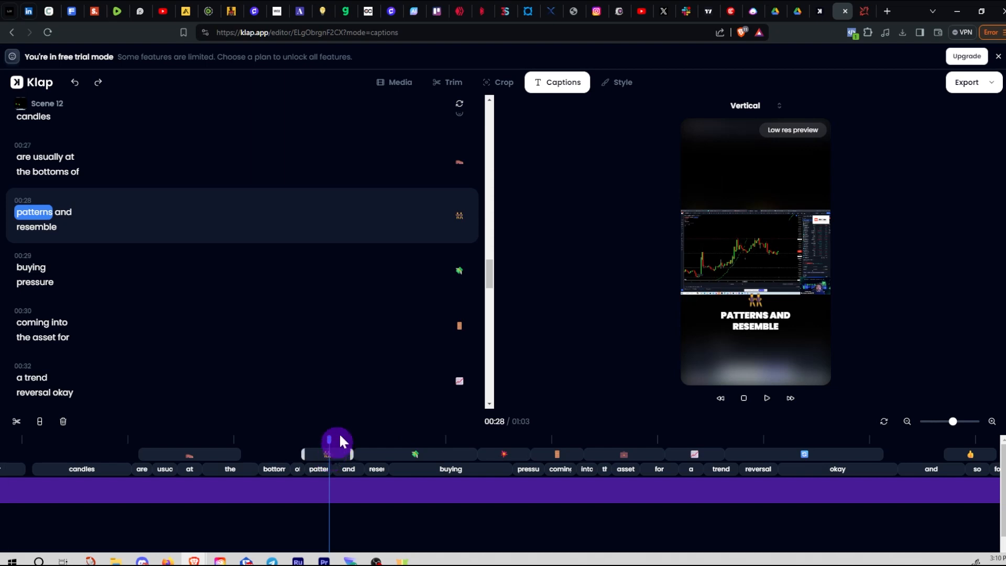
Clear the 'patterns' caption's emoji and delete its clip from the emoji track
click(458, 219)
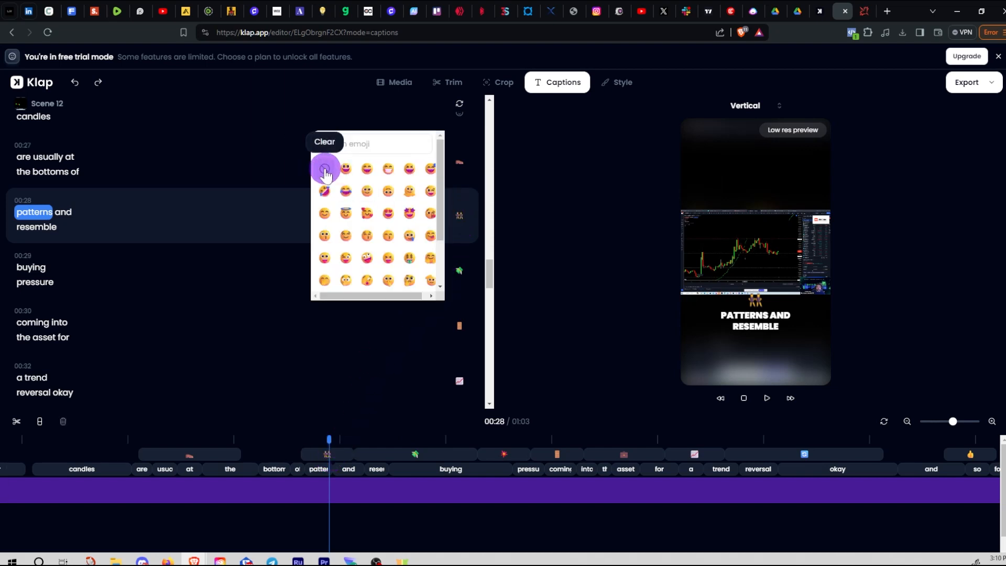
click(324, 171)
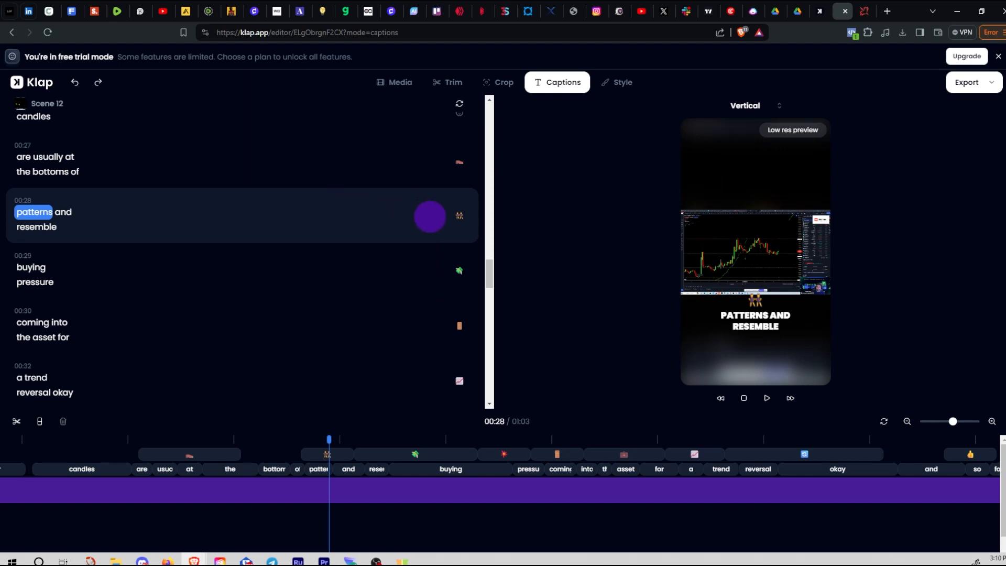
click(315, 457)
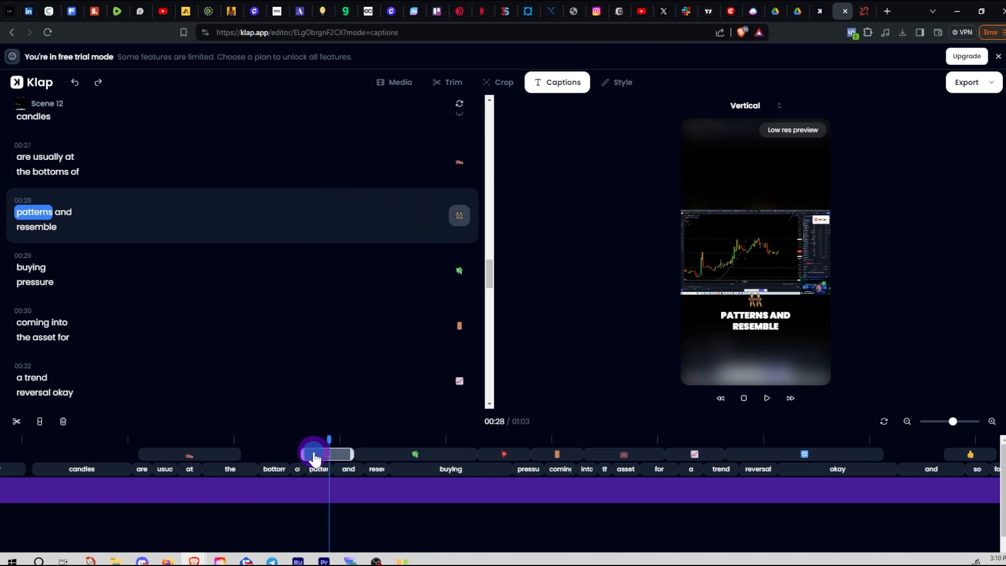
key(Delete)
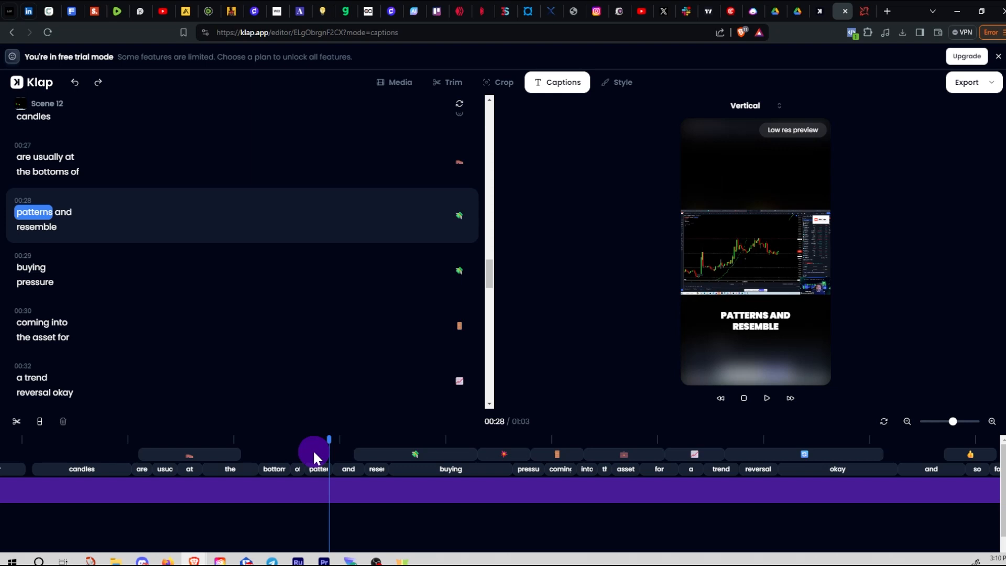
Check the 'buying pressure' caption's emoji clip at 00:29
drag(342, 443, 437, 443)
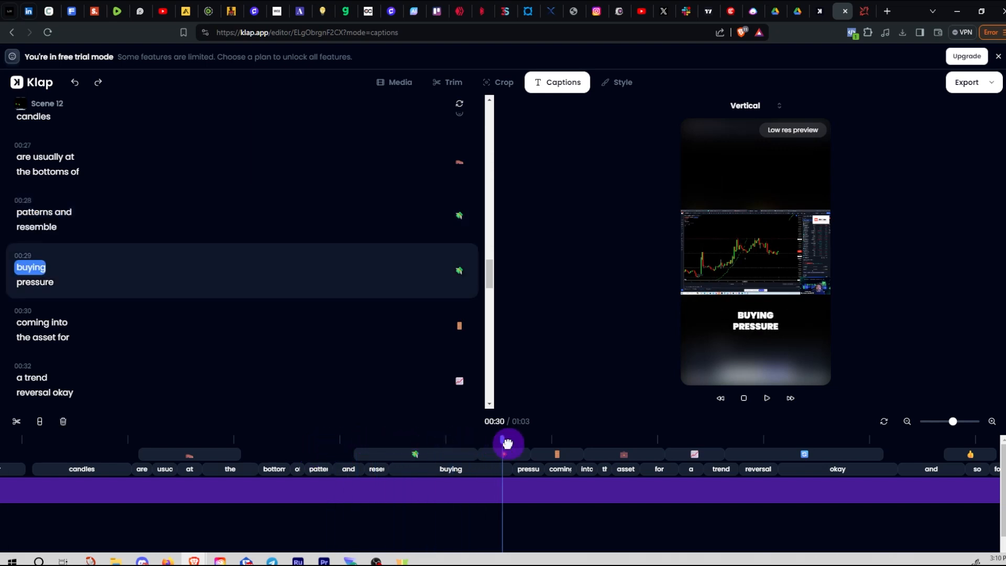
drag(507, 442, 520, 445)
click(511, 445)
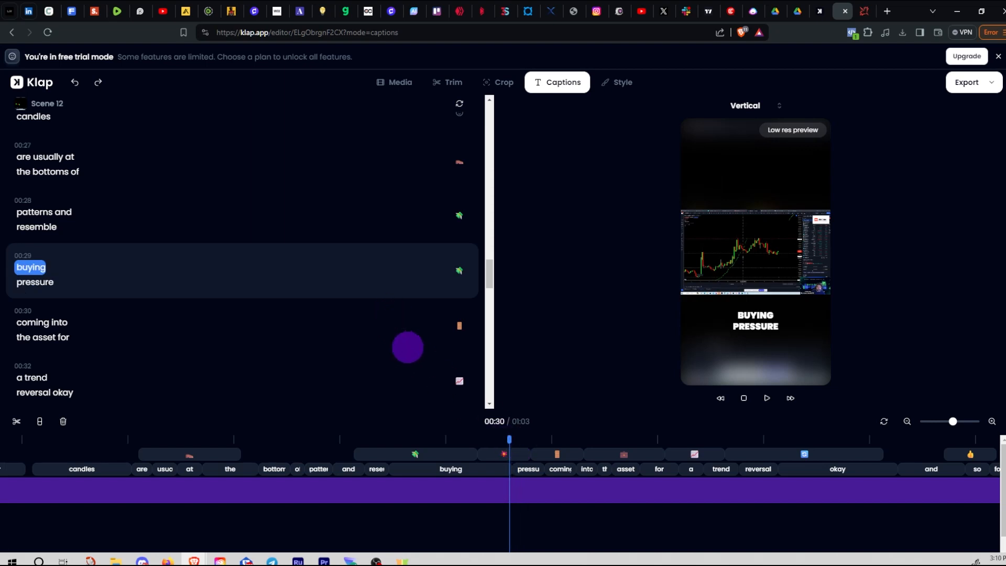
click(447, 455)
drag(509, 440, 435, 414)
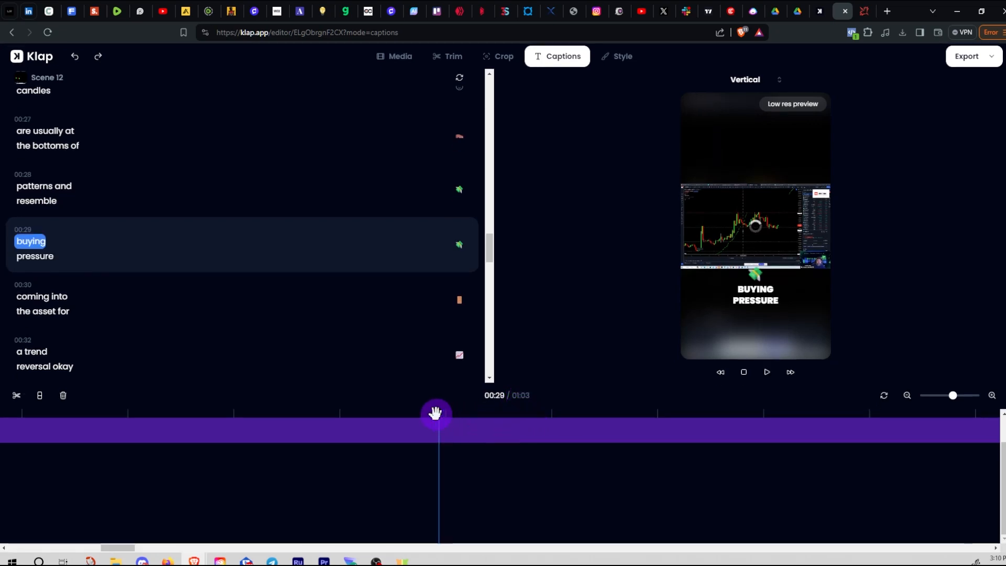
click(438, 414)
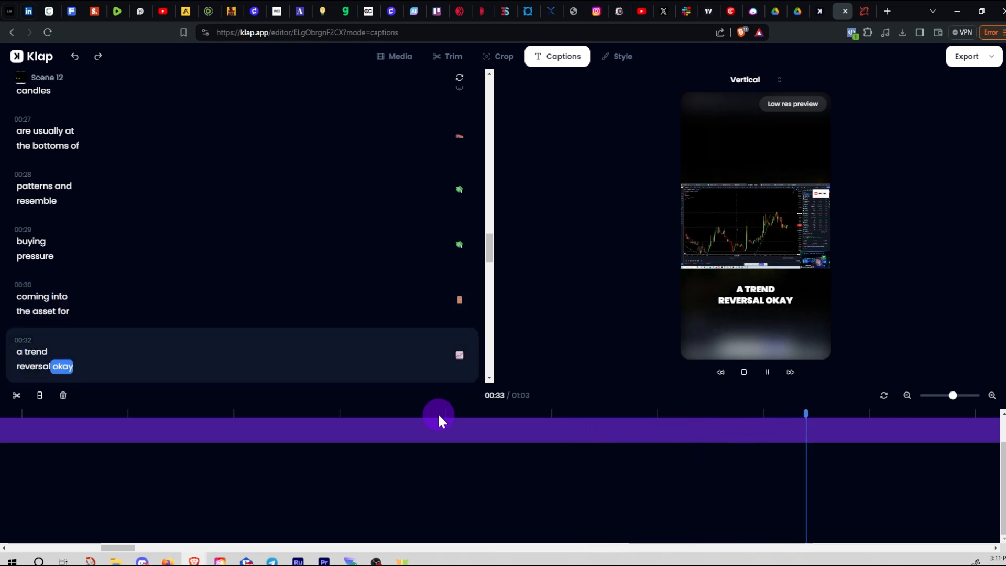
click(439, 415)
click(469, 417)
drag(468, 417, 1003, 461)
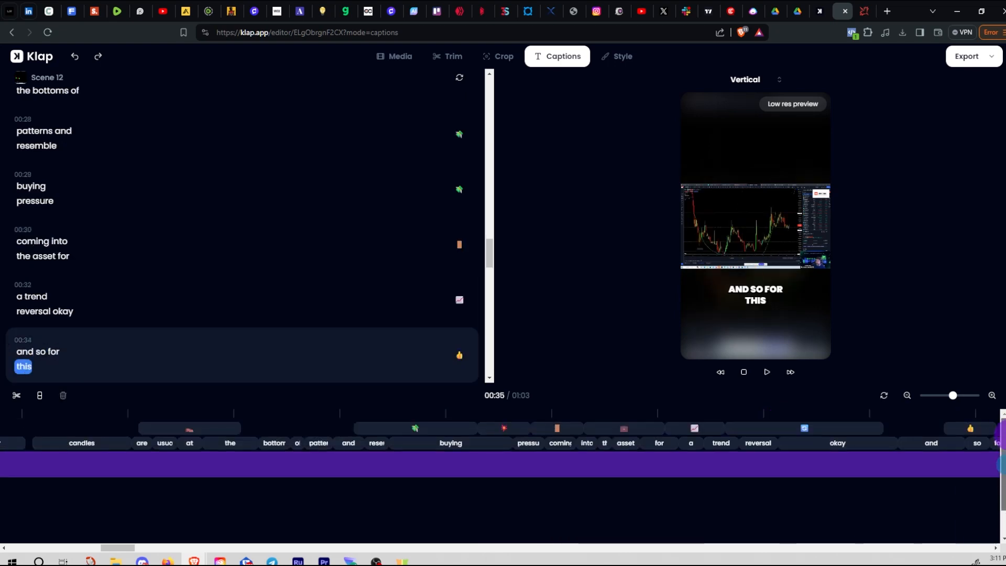
click(436, 433)
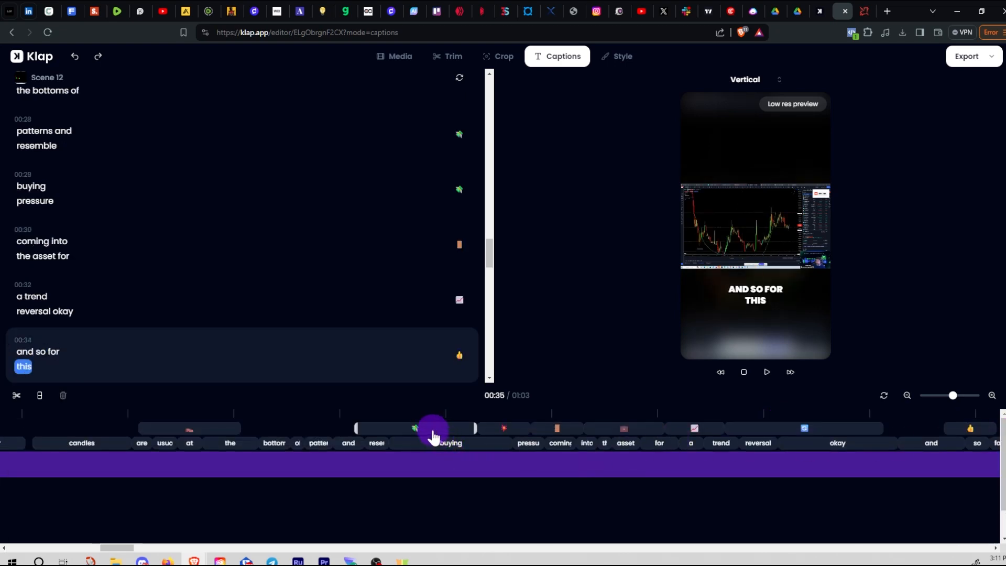
click(432, 431)
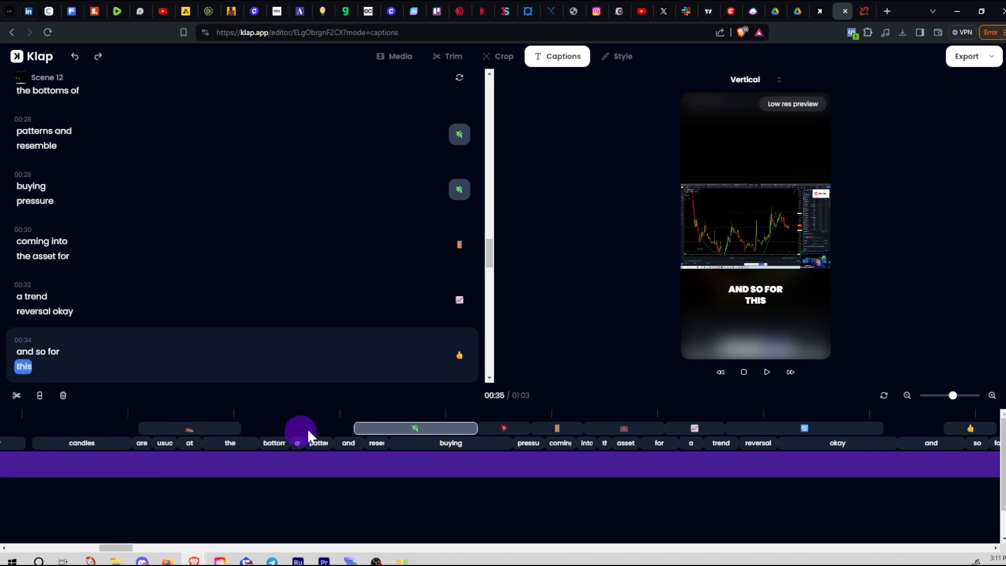
click(460, 362)
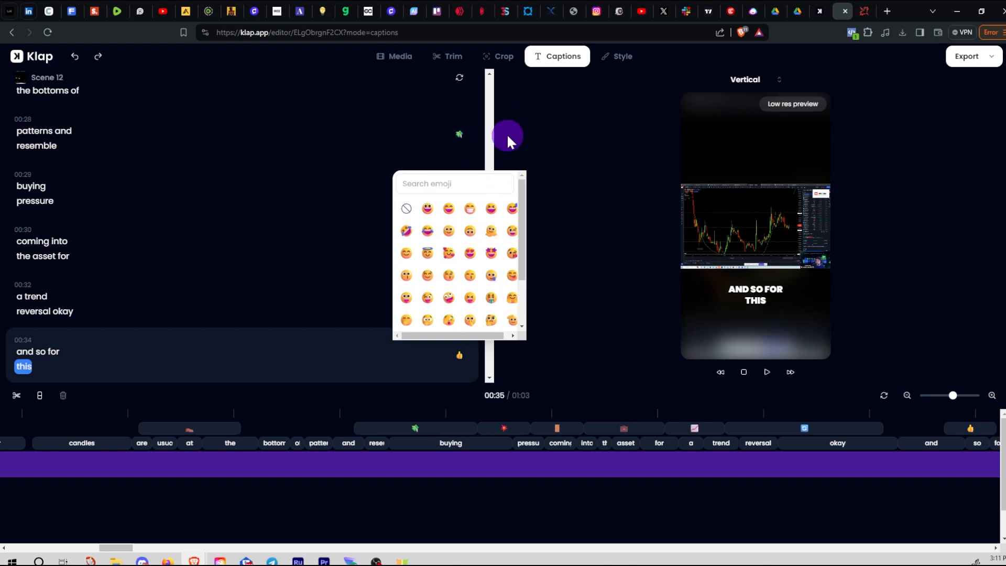
click(494, 143)
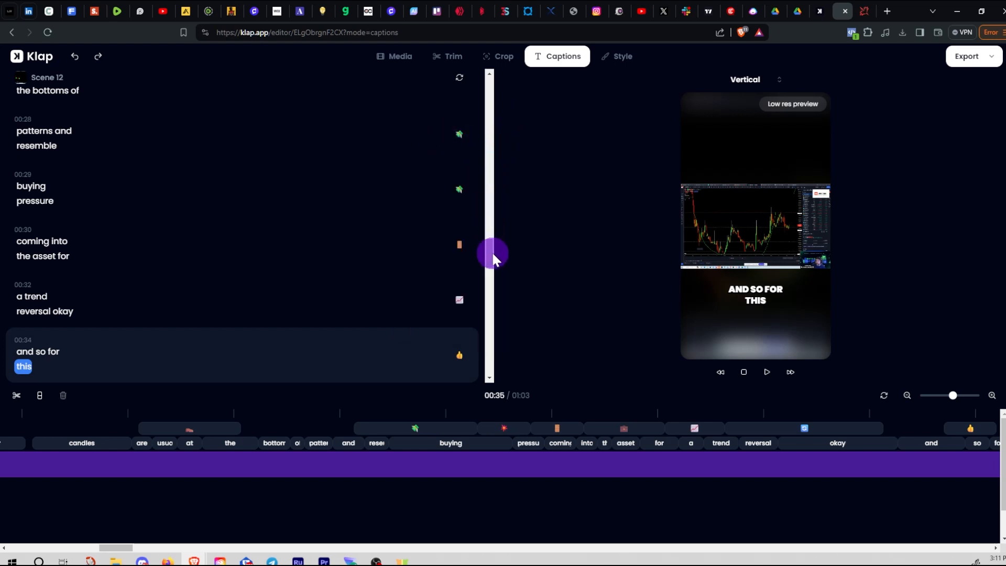
drag(491, 256, 490, 80)
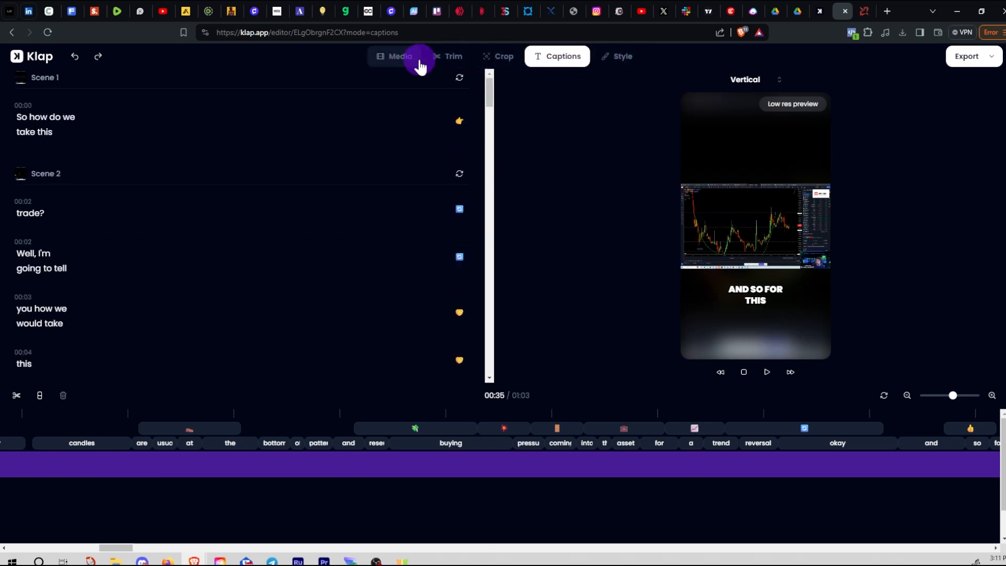
Zoom the vertical frame into the chart under Crop, then turn off Emojis under Style
click(502, 65)
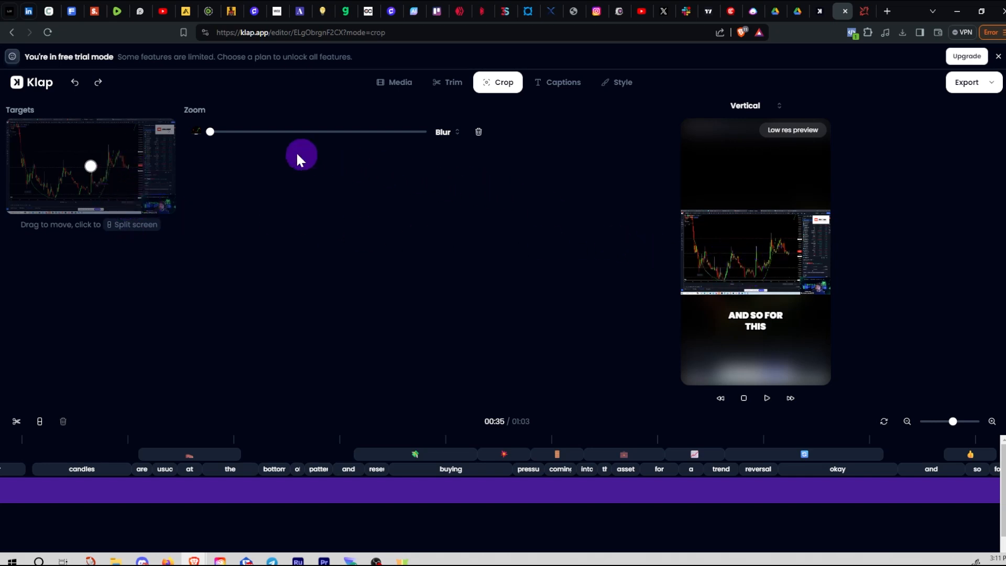
mouse_move(211, 135)
mouse_down()
mouse_move(265, 137)
mouse_move(310, 155)
mouse_move(194, 141)
mouse_up()
click(622, 92)
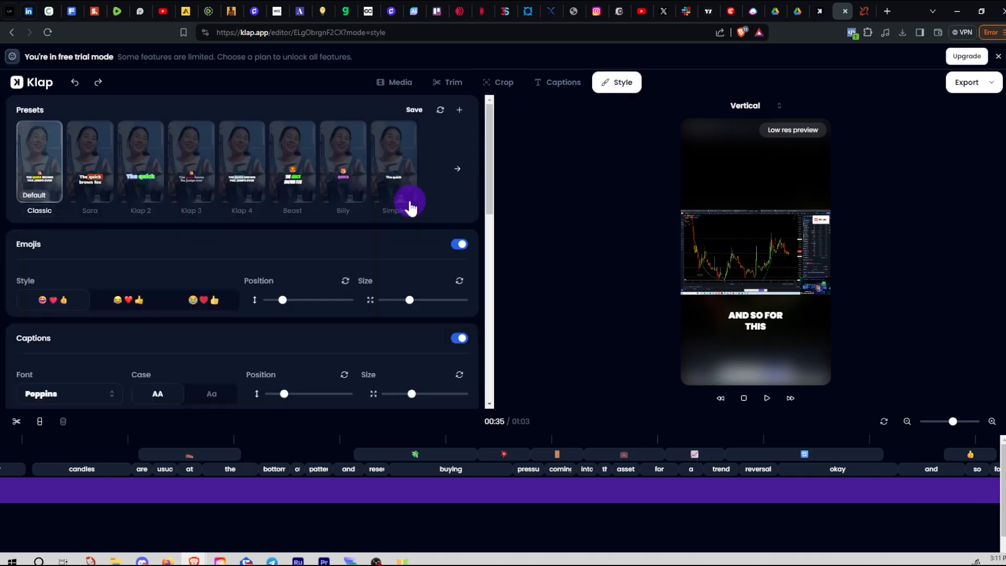
click(460, 246)
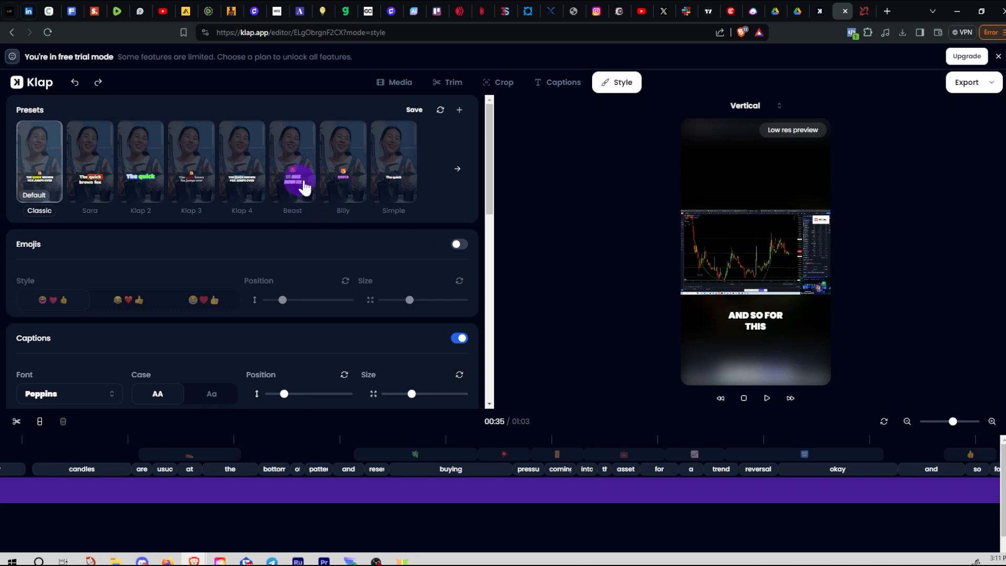
Review the Trim transcript, then show the Module 3_ Identifying Patterns.mp4 source in Media
click(454, 84)
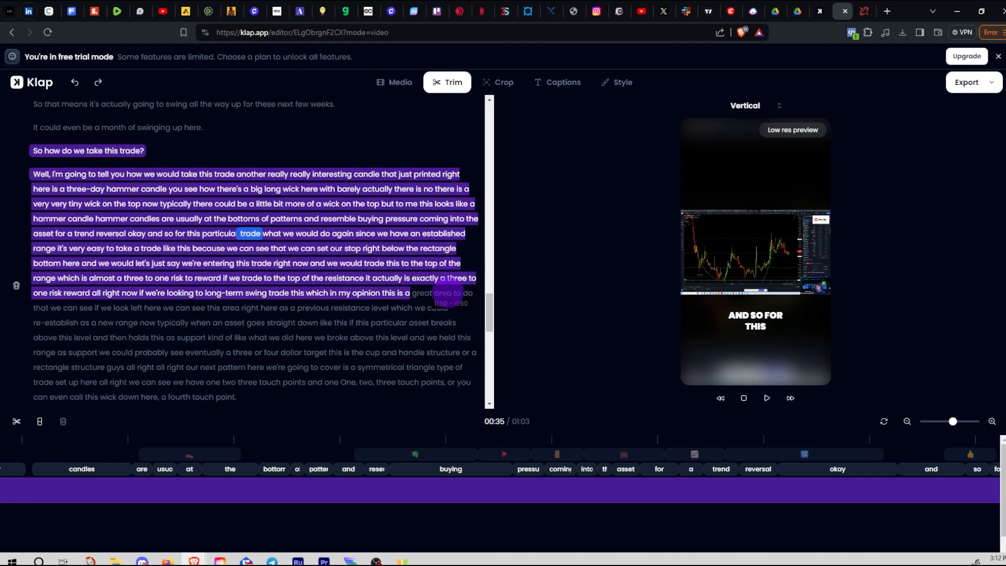
scroll(448, 291, down, 5)
scroll(448, 289, down, 10)
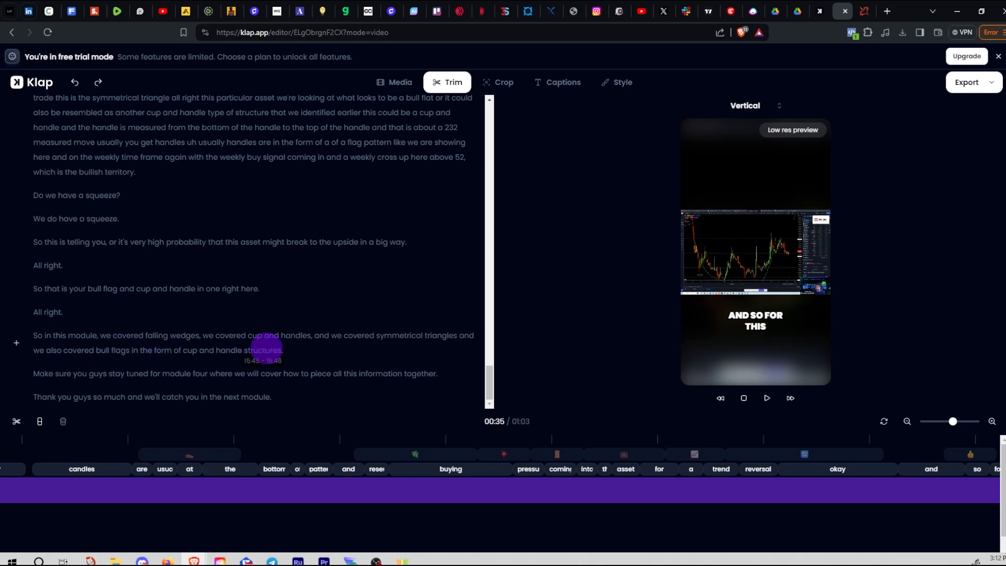
scroll(305, 363, down, 2)
scroll(317, 369, up, 15)
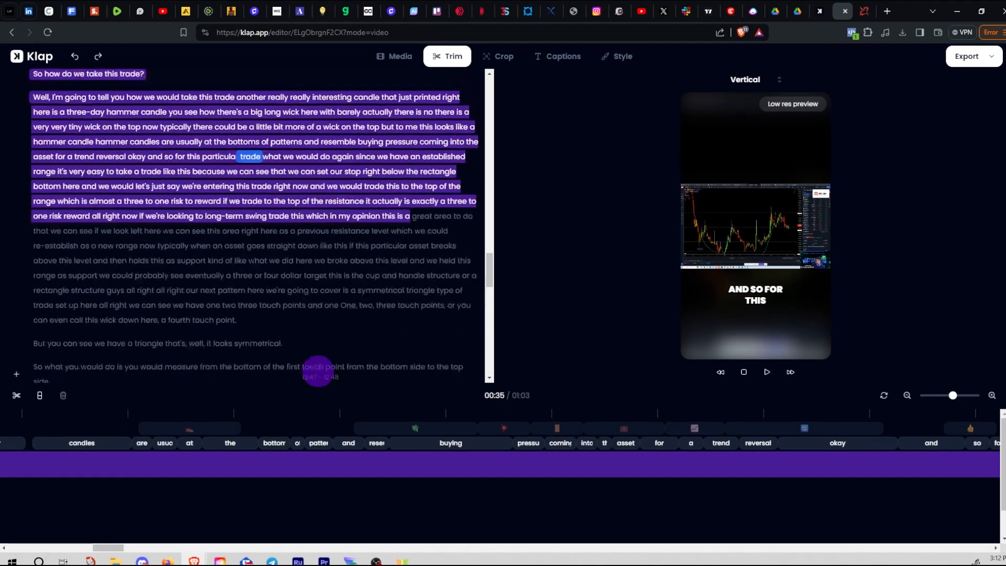
scroll(316, 369, up, 2)
scroll(313, 369, up, 15)
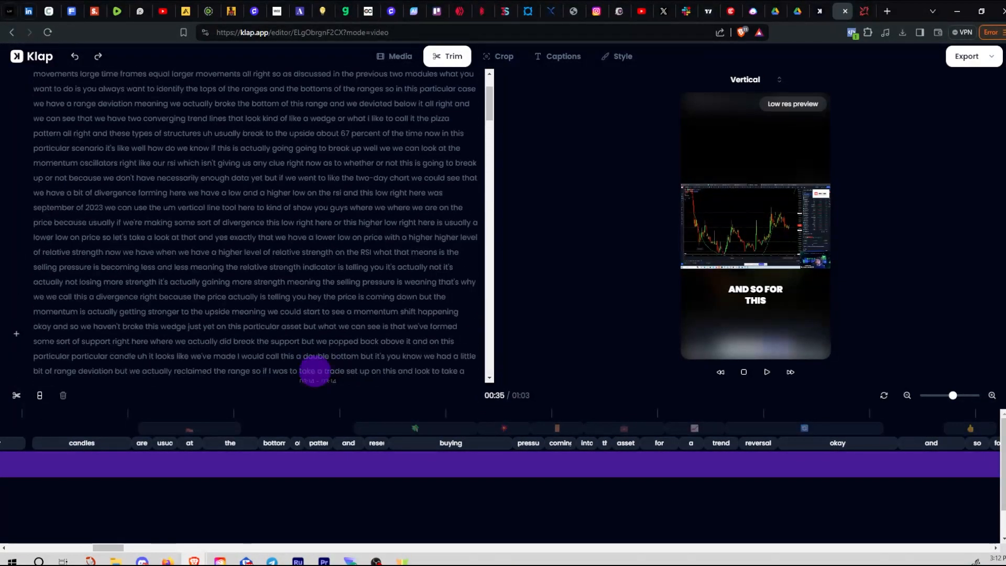
click(397, 59)
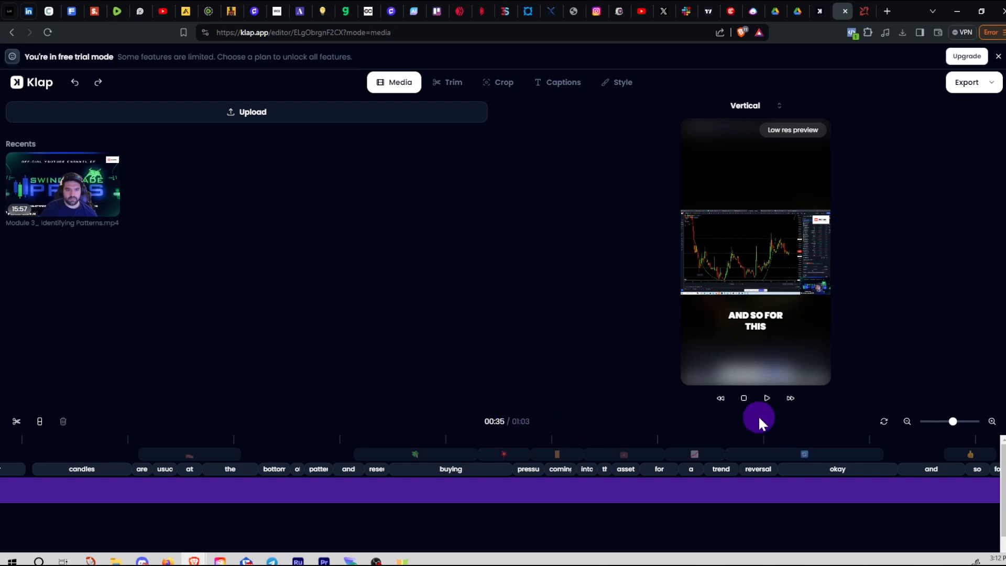
Zoom the timeline and move the playhead toward the final scene around 00:48
drag(954, 425, 923, 431)
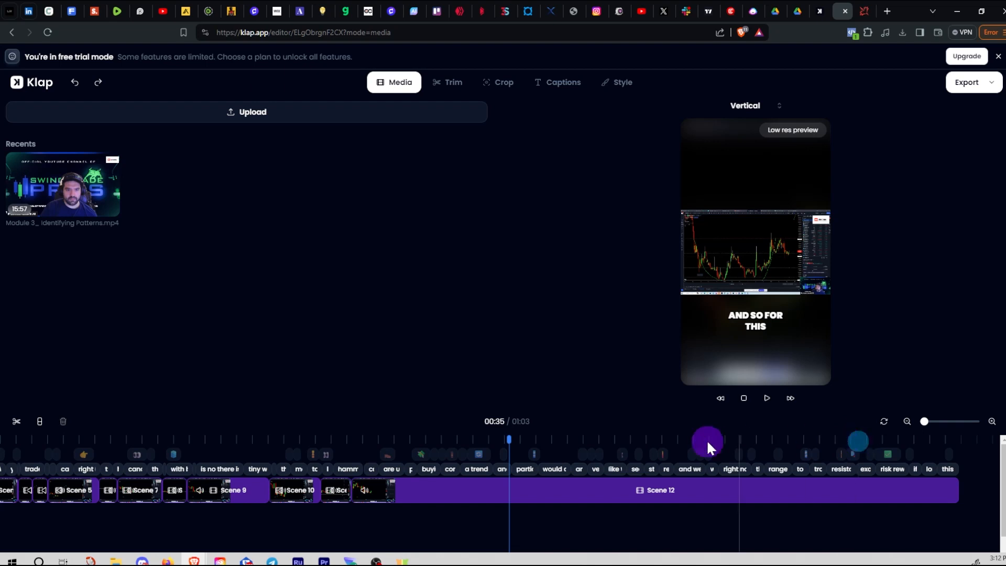
drag(508, 440, 776, 442)
scroll(778, 442, down, 1)
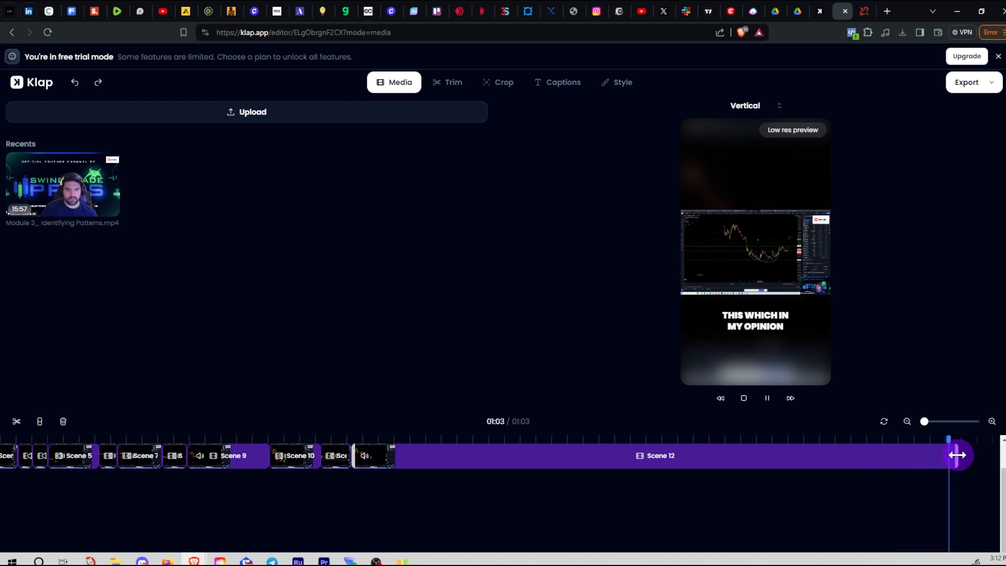
key(space)
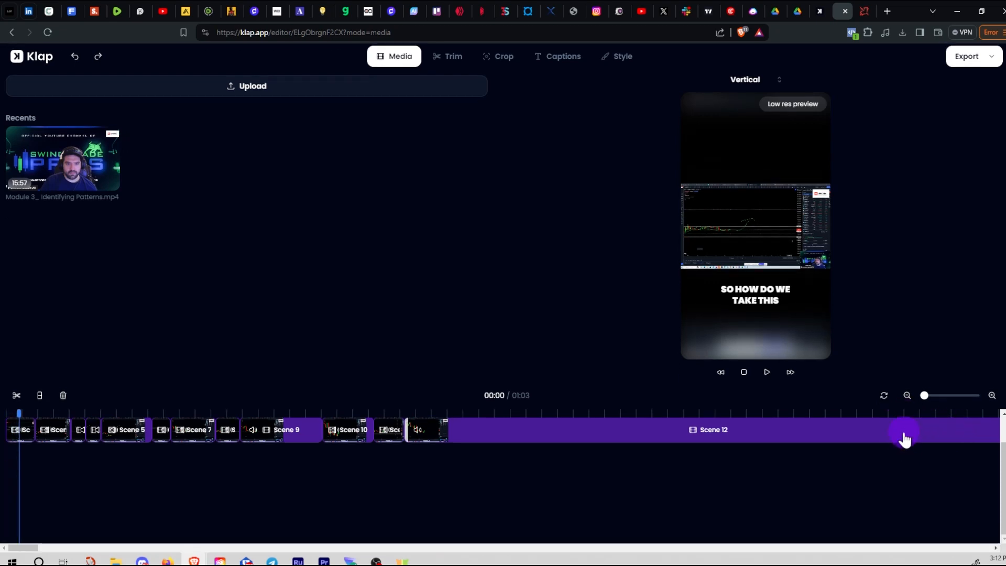
click(898, 411)
mouse_move(924, 396)
mouse_down()
mouse_move(933, 398)
mouse_move(923, 400)
mouse_up()
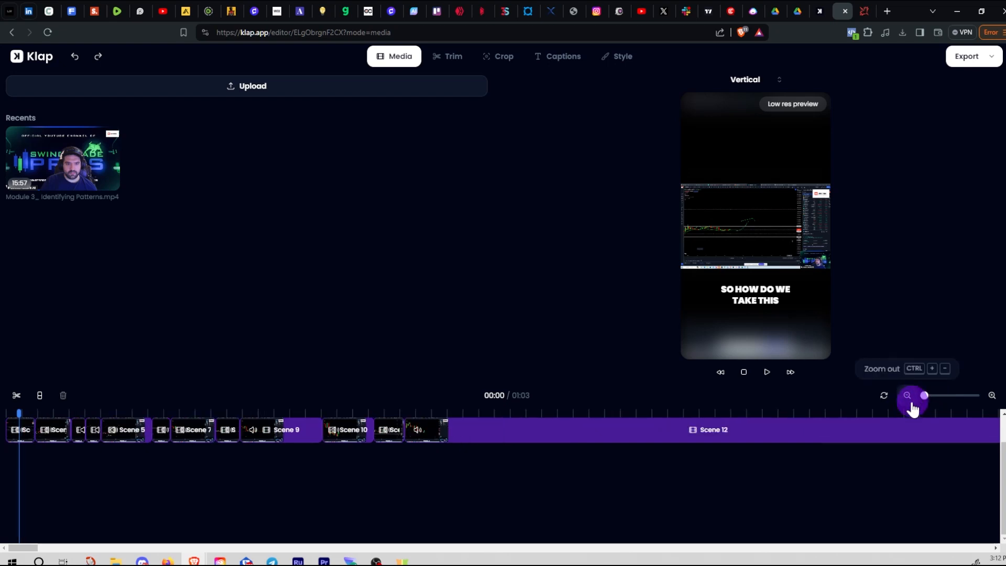
key(space)
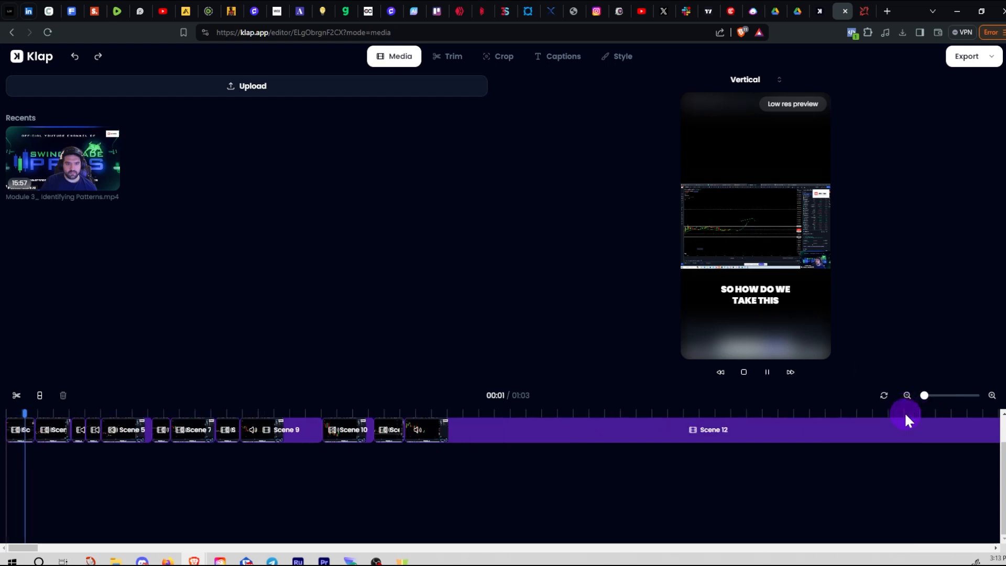
key(space)
click(891, 411)
drag(955, 397, 961, 398)
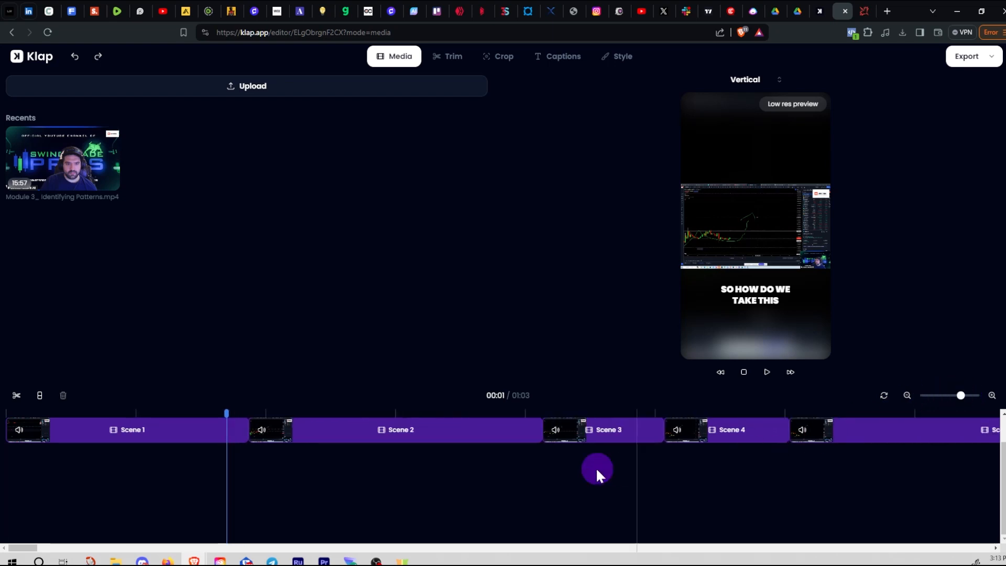
drag(27, 549, 247, 528)
Trim the final scene's end so the short runs 01:01
click(579, 436)
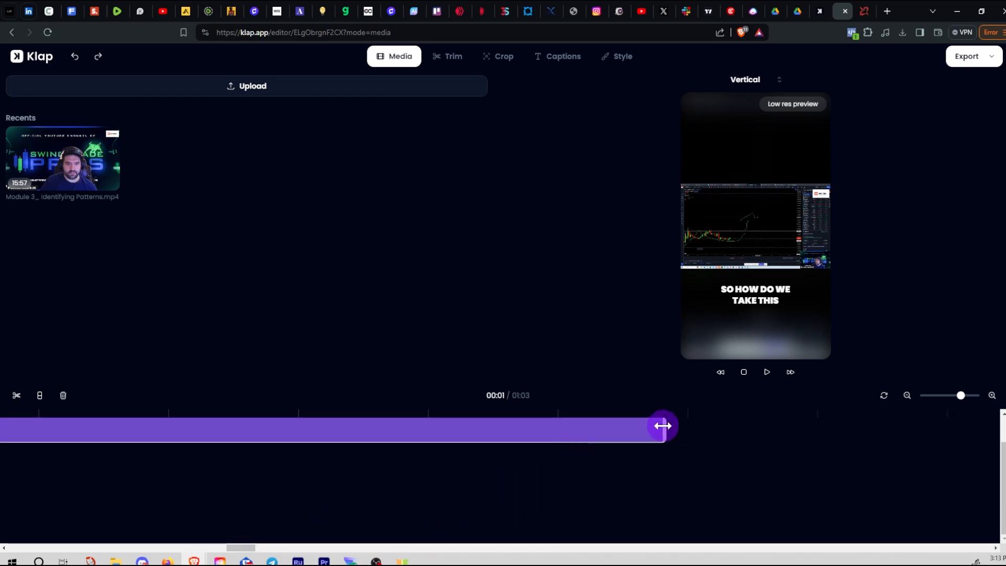
drag(664, 426, 332, 438)
click(229, 410)
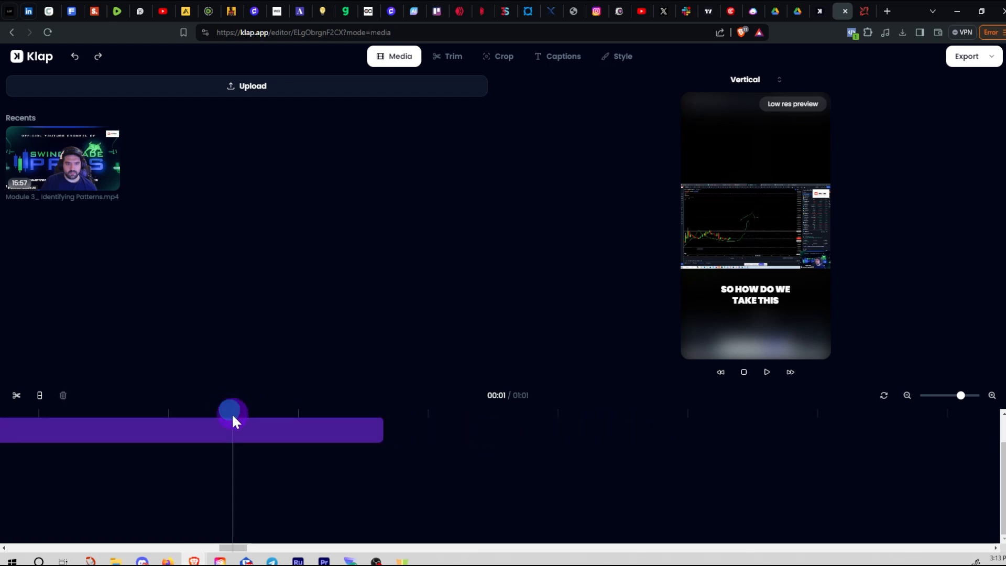
drag(961, 397, 926, 407)
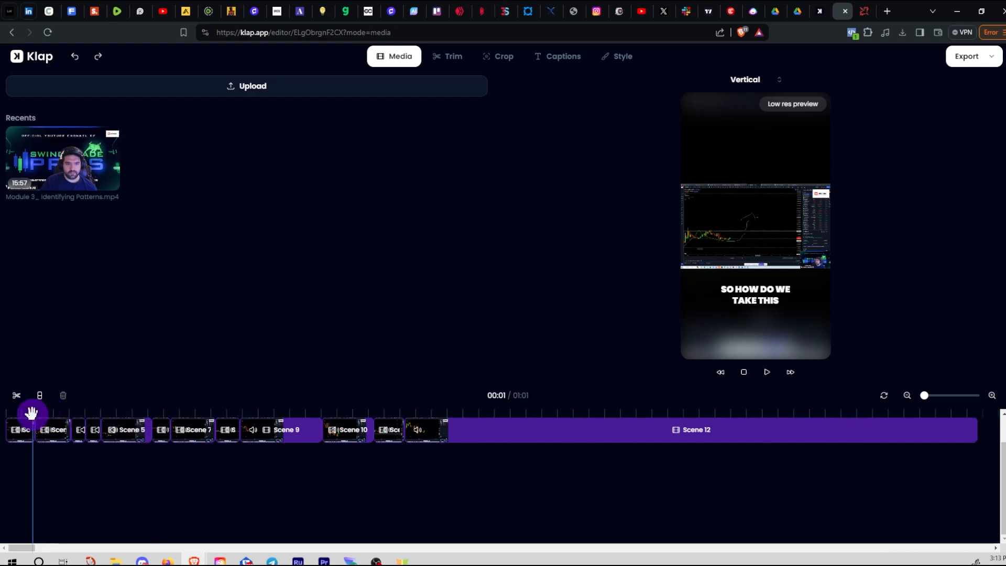
Trim Scene 12's right edge to the playhead so the short ends near 00:58
drag(31, 414, 850, 432)
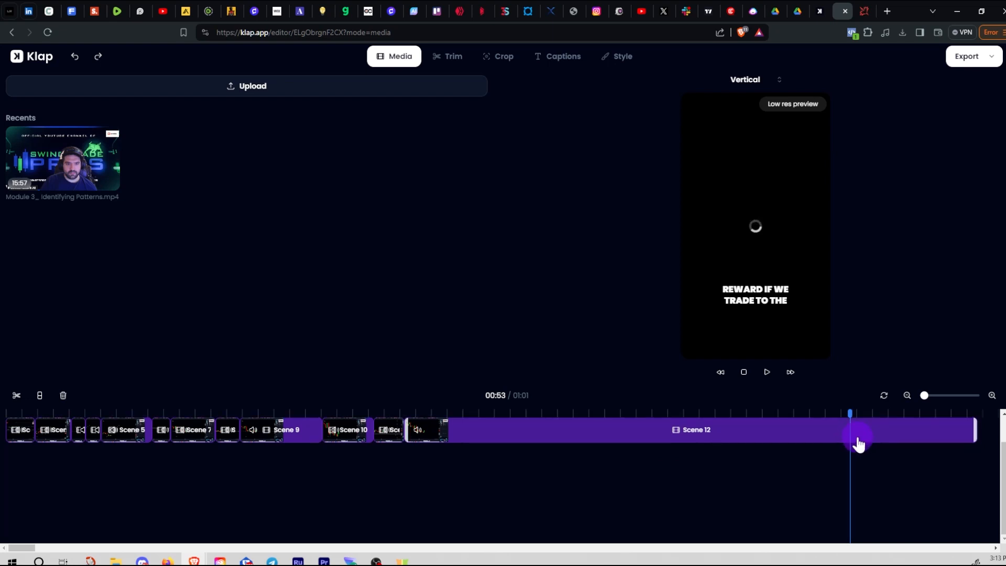
click(849, 414)
key(space)
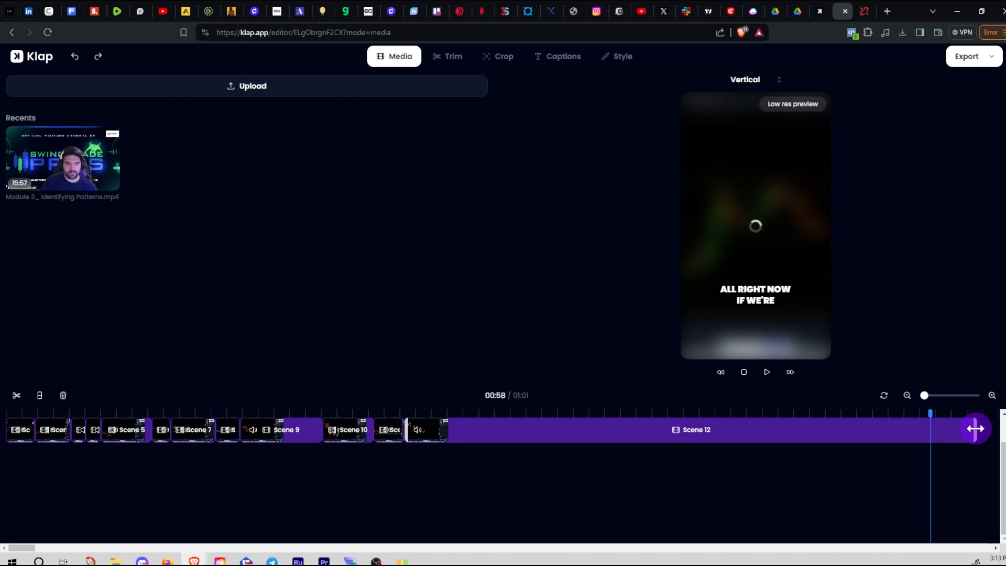
drag(975, 429, 933, 429)
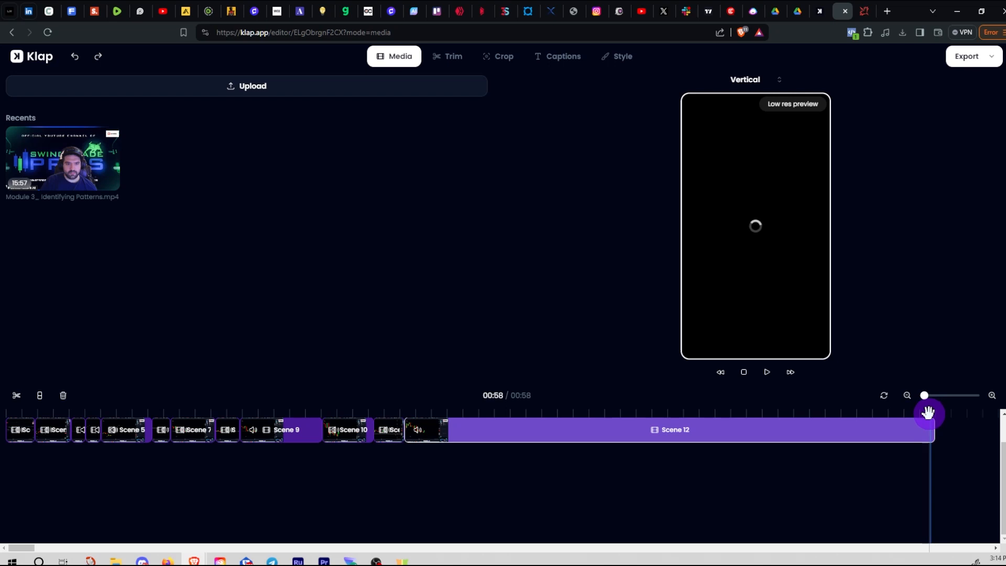
Play back the ending from 00:56 to check the new cut
drag(929, 413, 891, 421)
key(space)
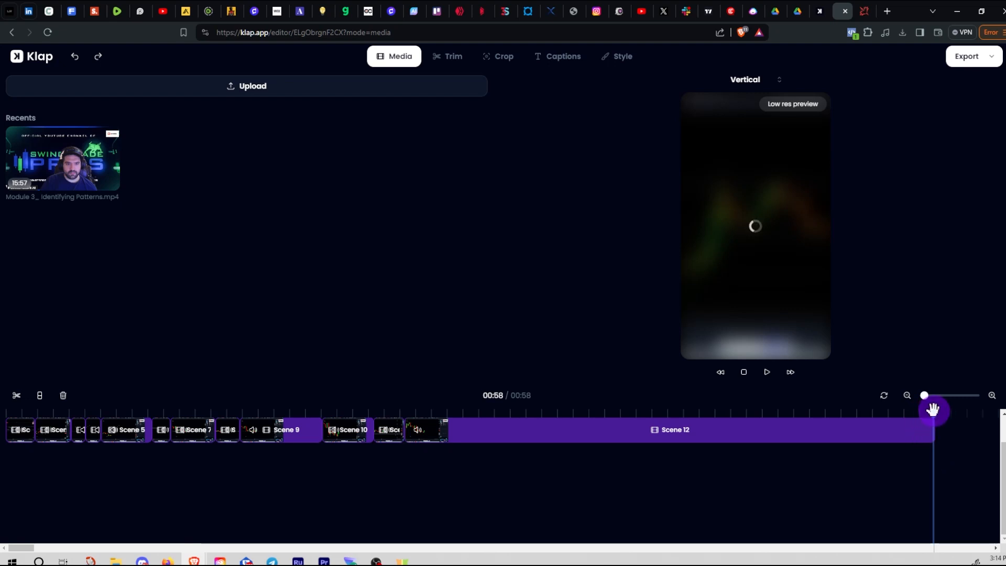
key(space)
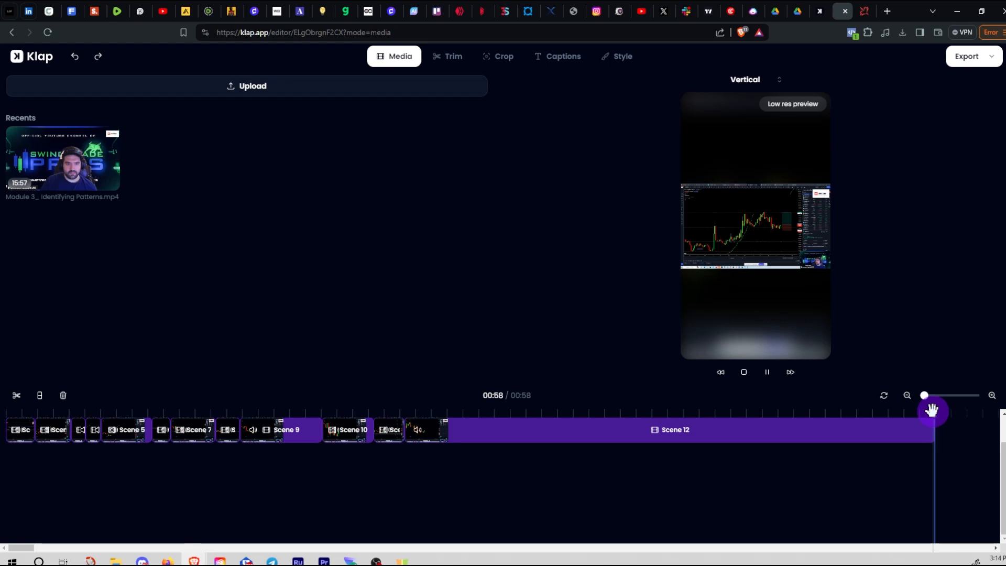
drag(934, 411, 874, 414)
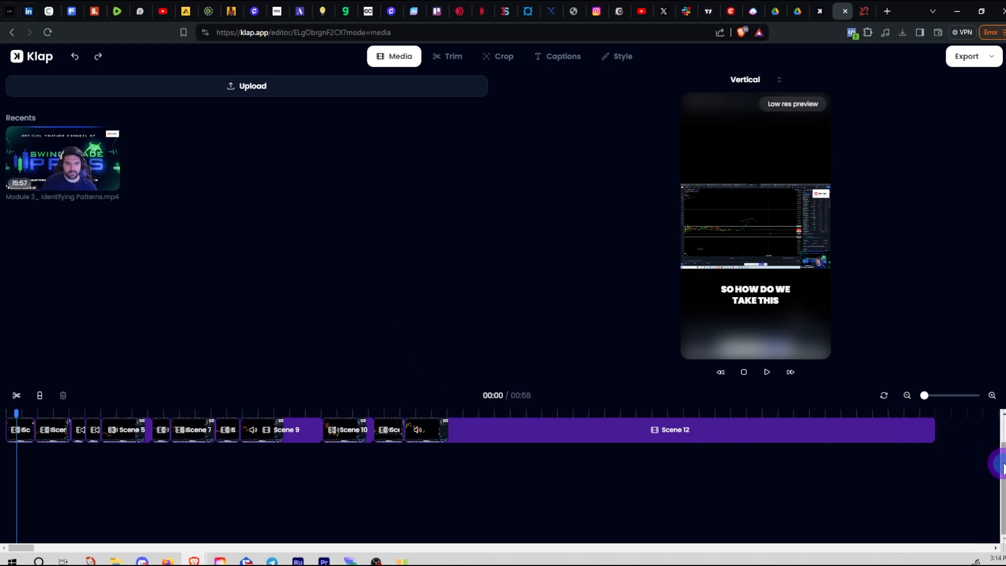
drag(1004, 463, 1005, 436)
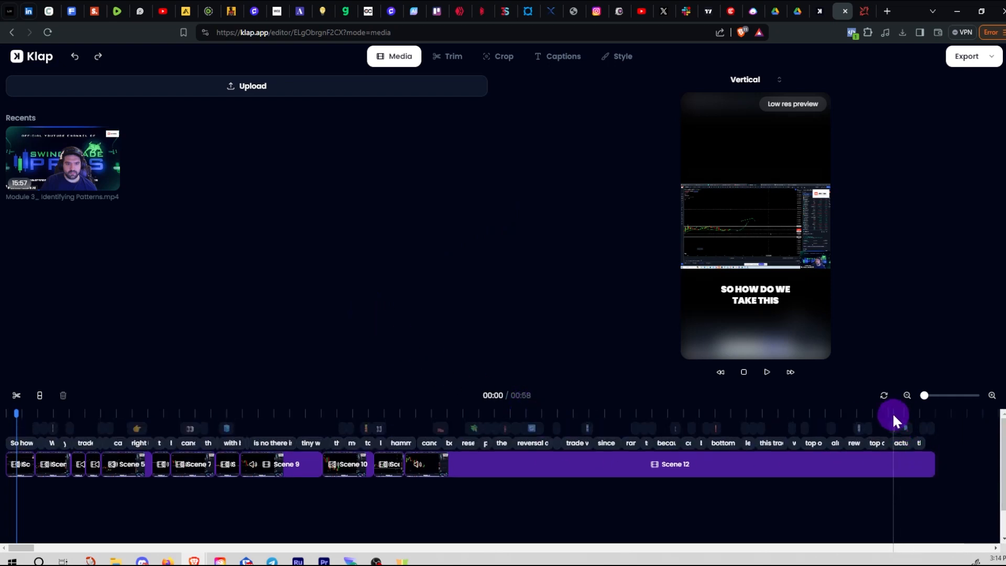
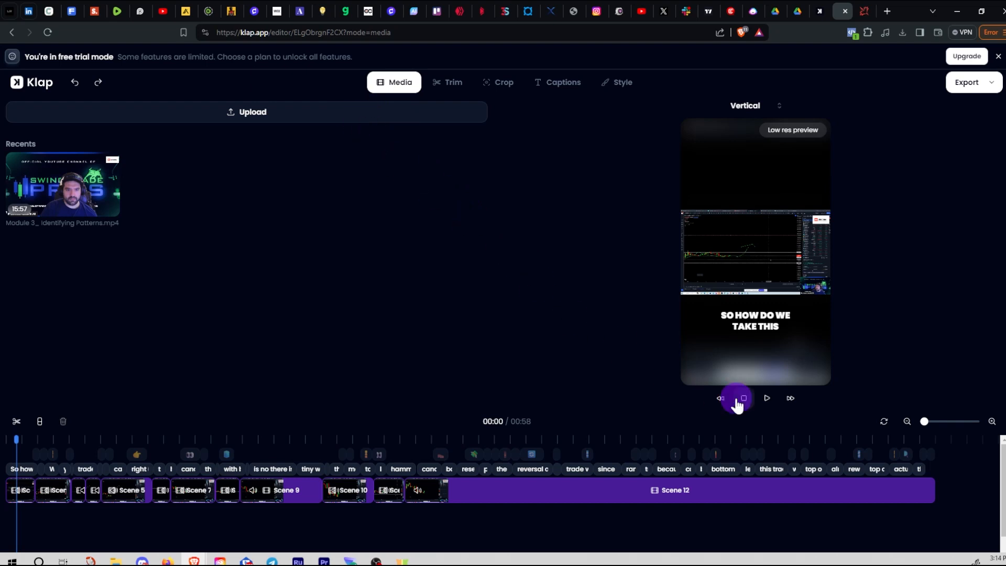
With Scene 12 selected, step through Trim, Crop and the caption list to the Style settings
click(864, 492)
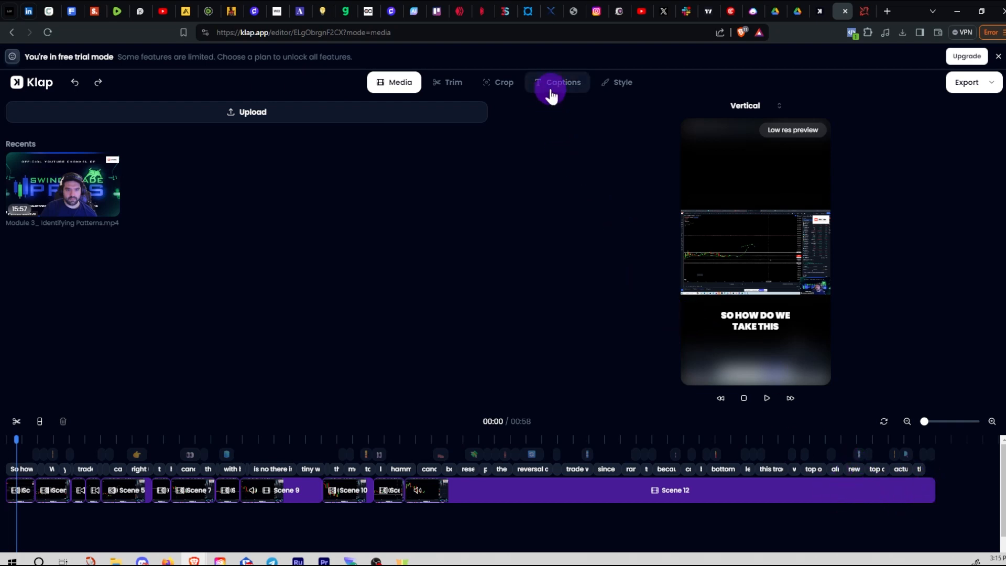
click(454, 86)
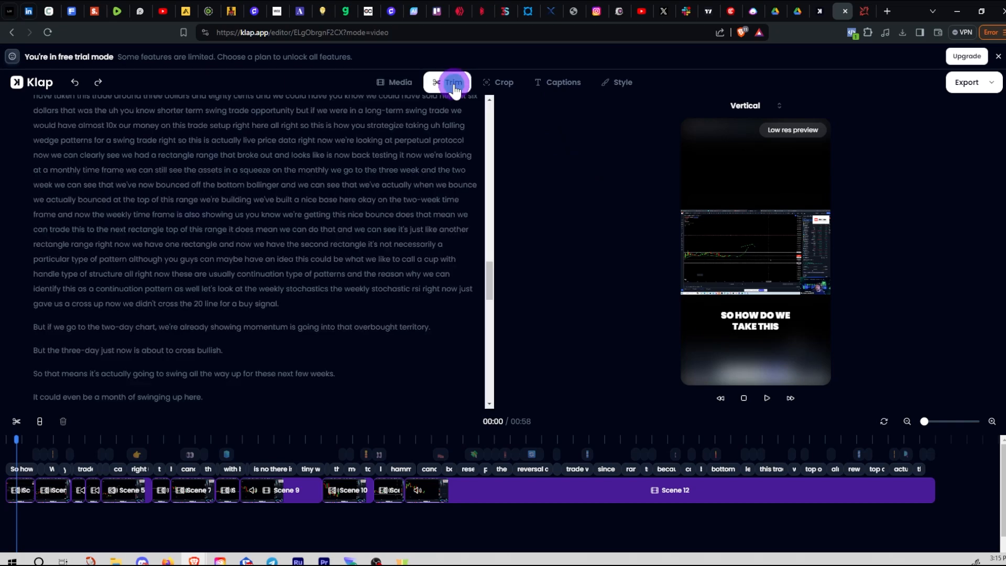
click(505, 84)
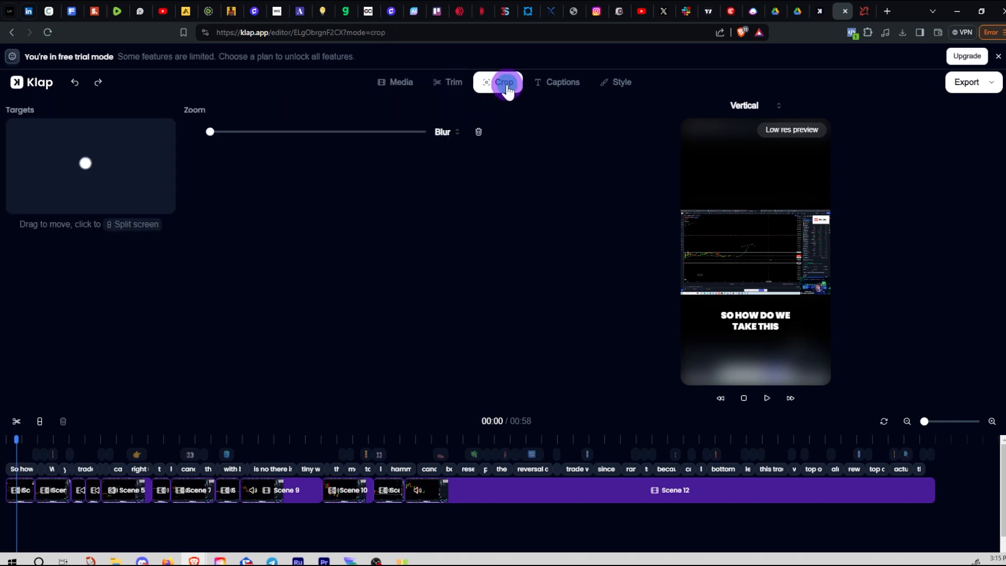
click(559, 90)
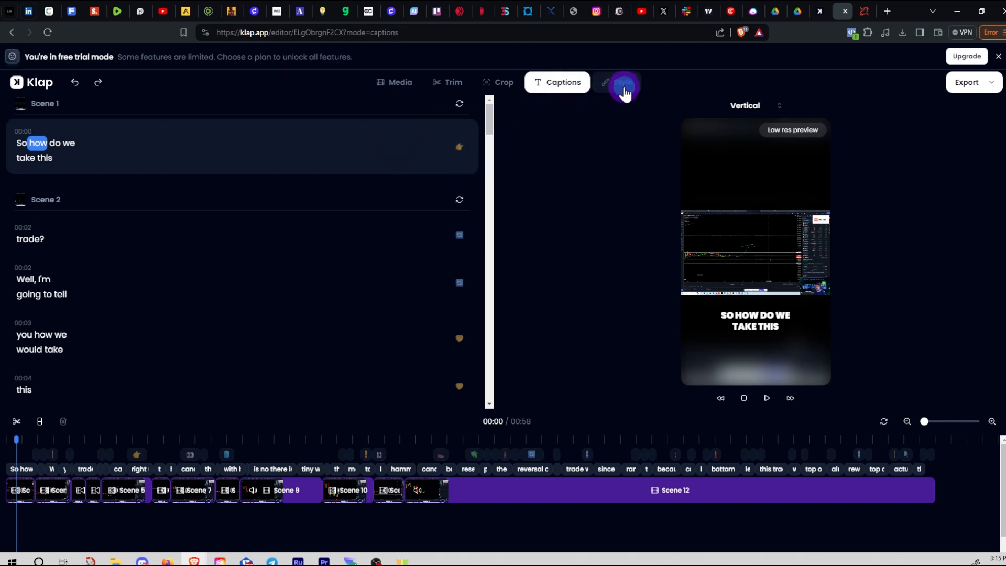
click(624, 90)
Scroll past Display, Animation, Highlight and Crops to the Overlay upload section
scroll(422, 262, down, 4)
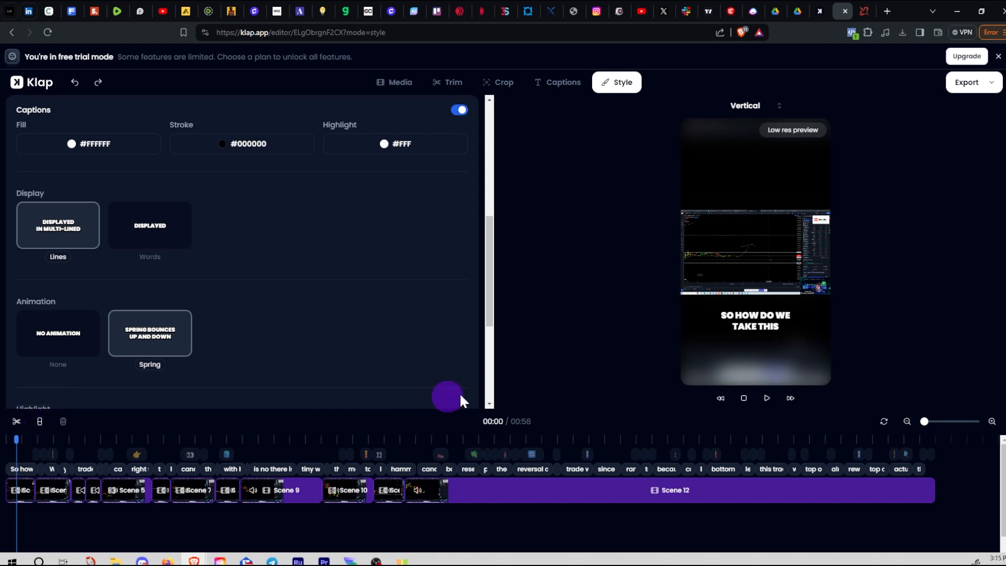
drag(489, 319, 482, 395)
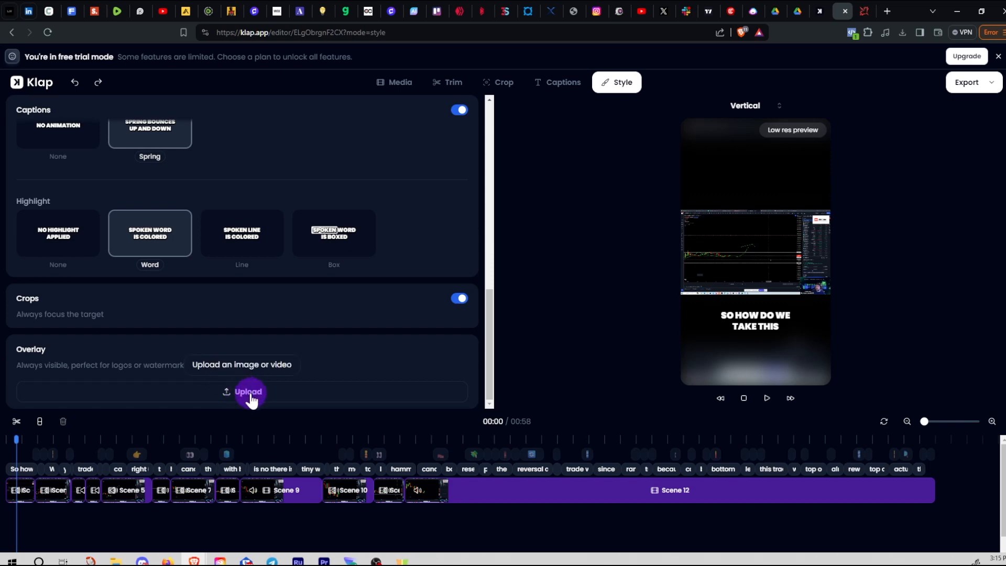
Upload the thumbs-up photo as an image overlay spanning the full timeline
click(251, 394)
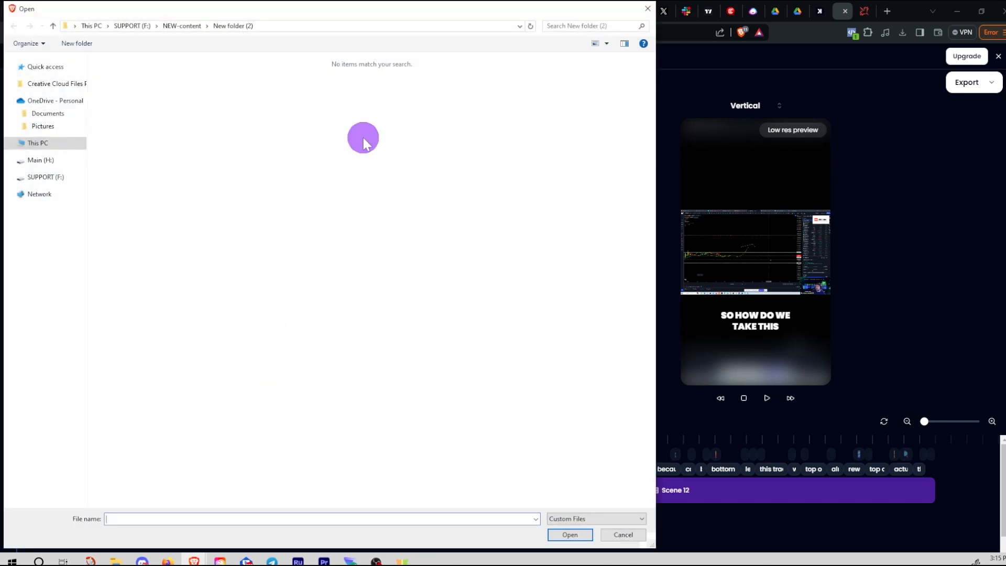
drag(365, 16, 1005, 204)
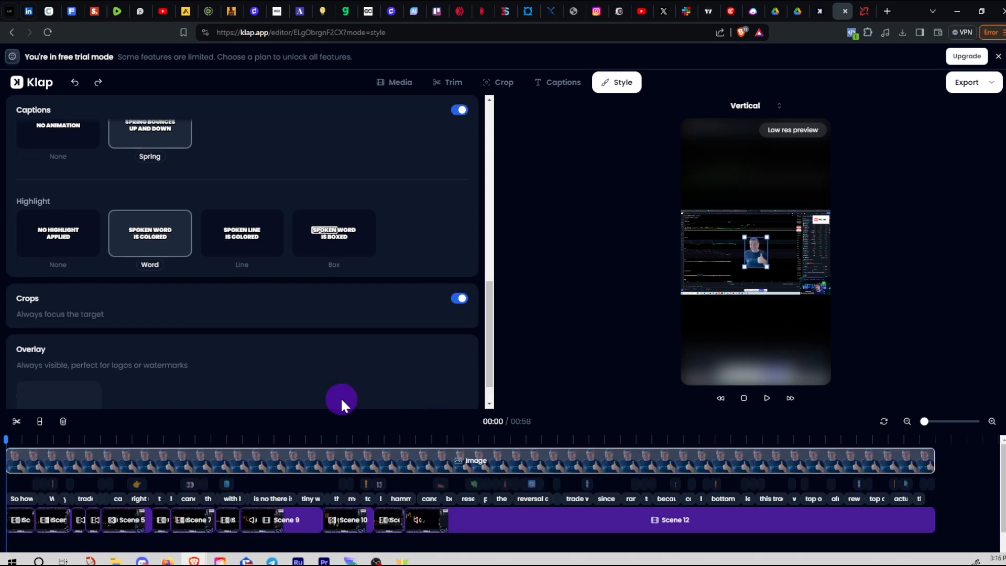
Enlarge the thumbs-up overlay, move it to the lower right, and keep it spanning the whole clip
drag(767, 268, 808, 366)
drag(833, 320, 829, 322)
drag(802, 361, 805, 364)
click(882, 358)
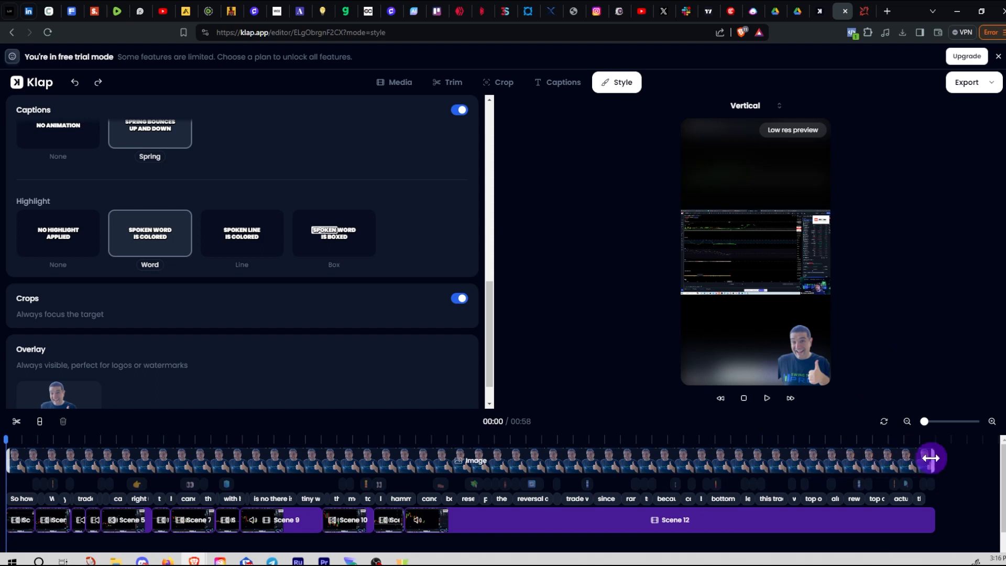
mouse_move(930, 458)
mouse_down()
mouse_move(658, 475)
mouse_move(933, 466)
mouse_up()
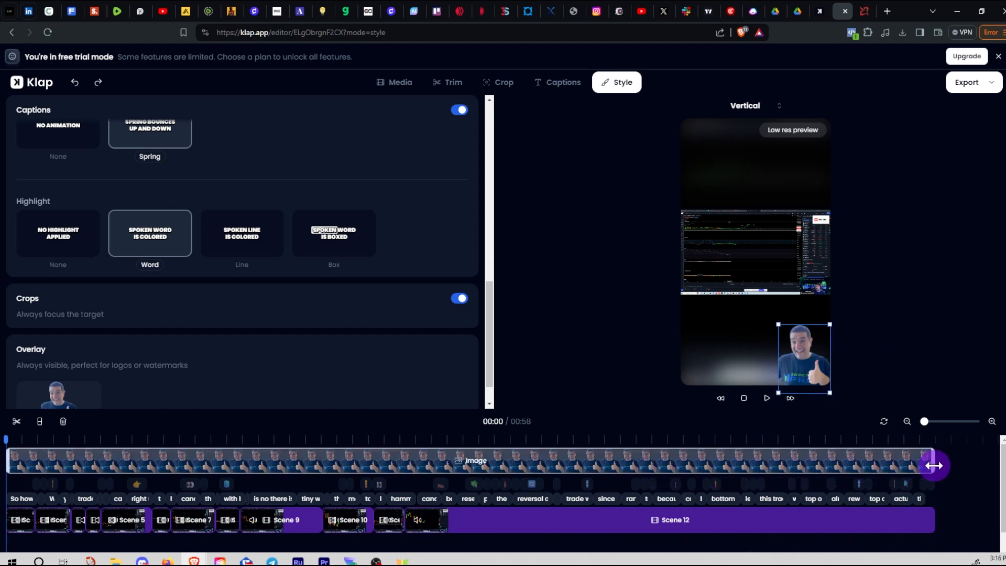
click(948, 423)
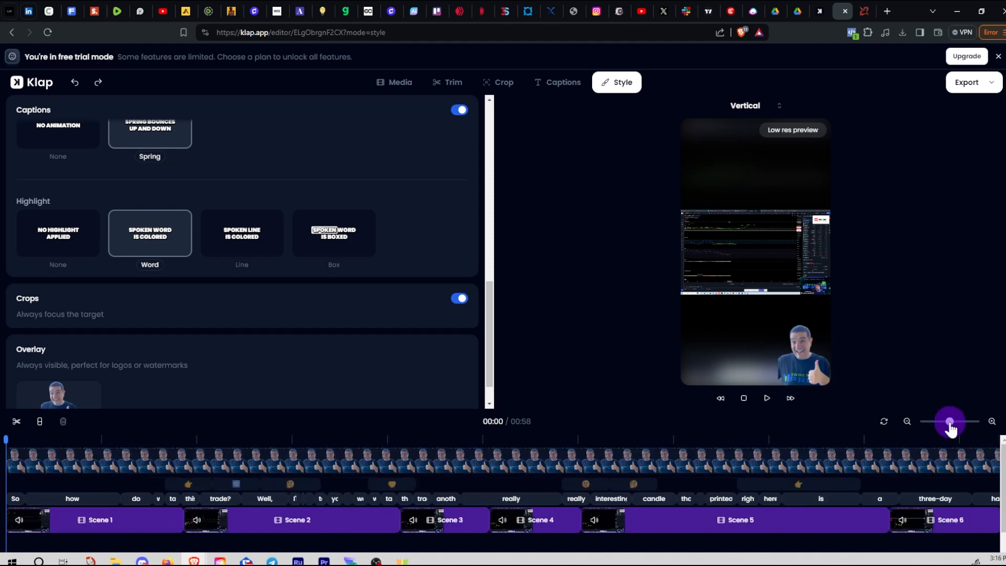
scroll(892, 436, down, 1)
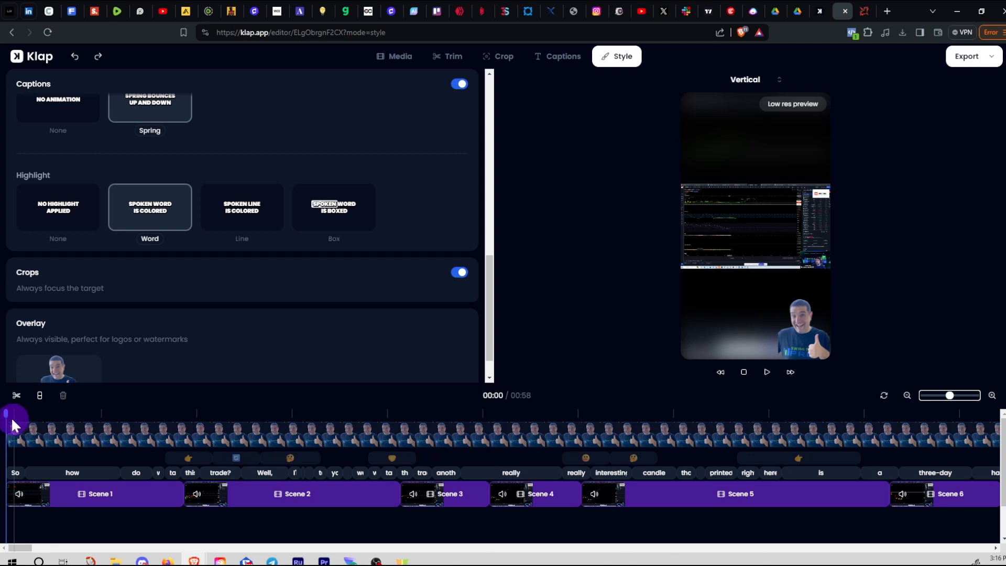
mouse_move(6, 415)
mouse_down()
mouse_move(43, 419)
mouse_move(20, 424)
mouse_up()
click(61, 361)
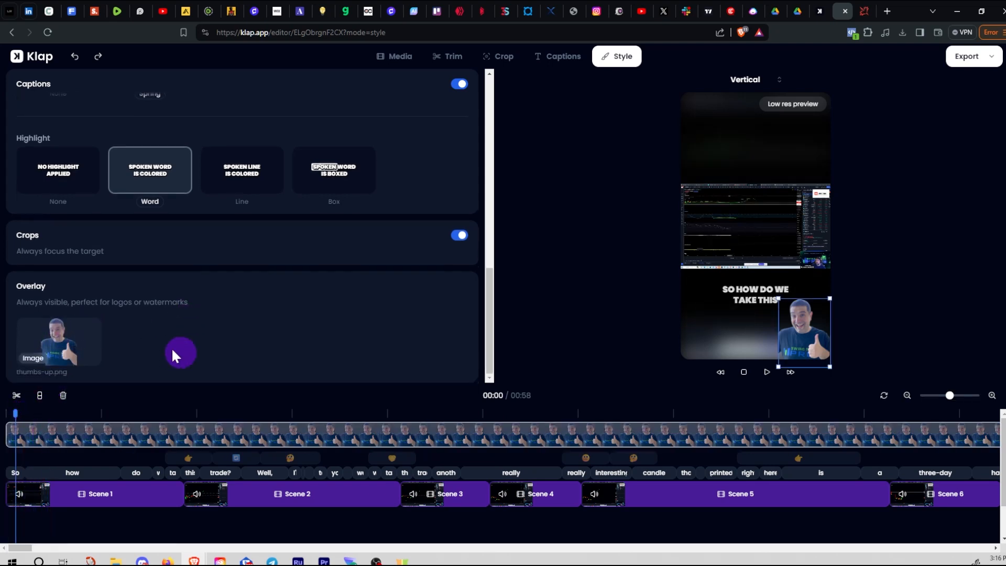
click(46, 343)
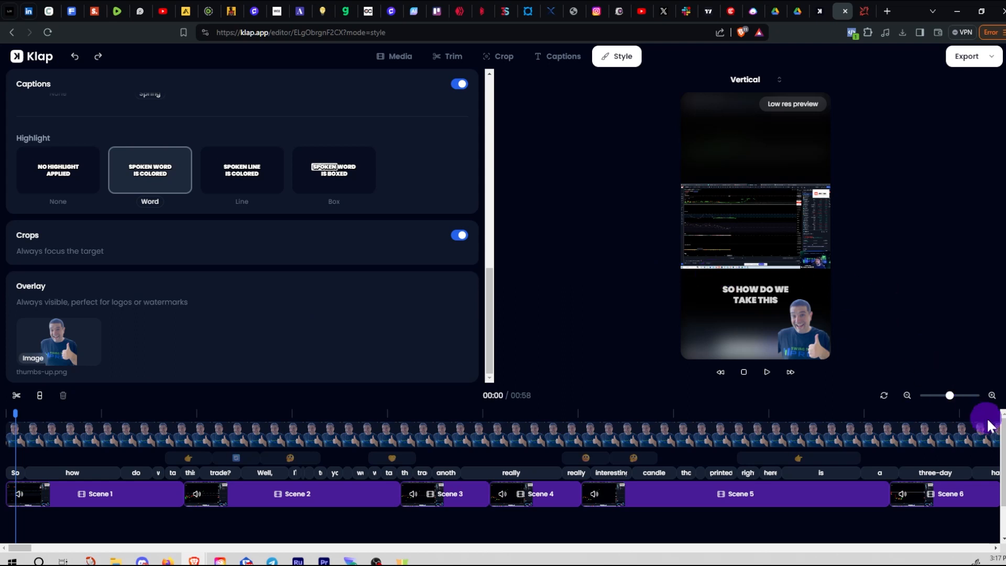
scroll(1005, 358, up, 1)
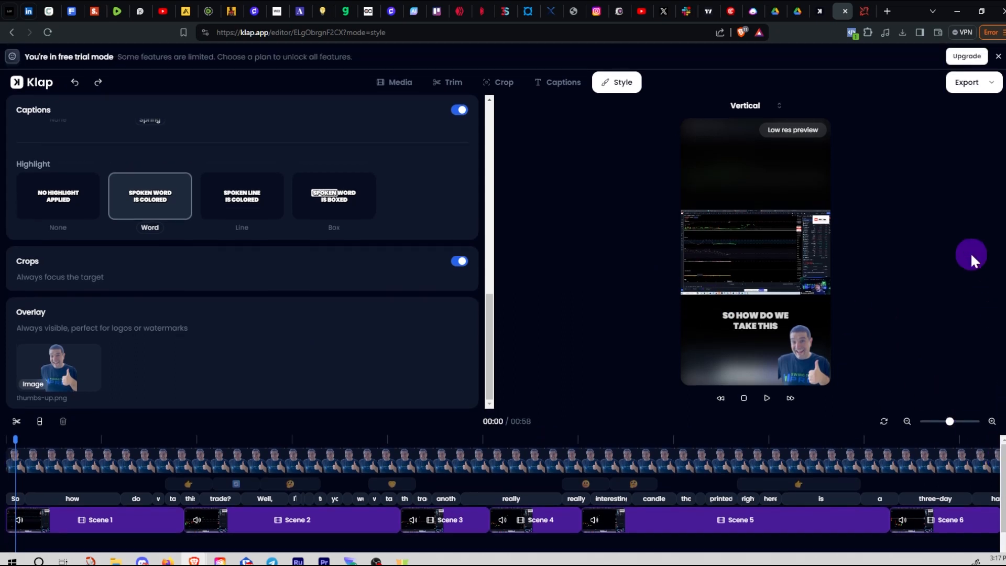
click(968, 85)
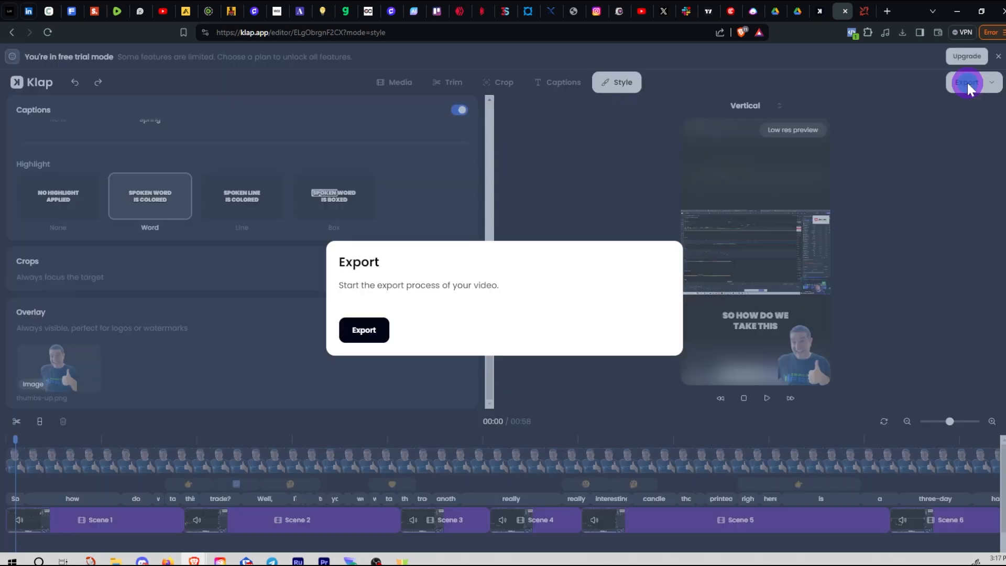
click(367, 335)
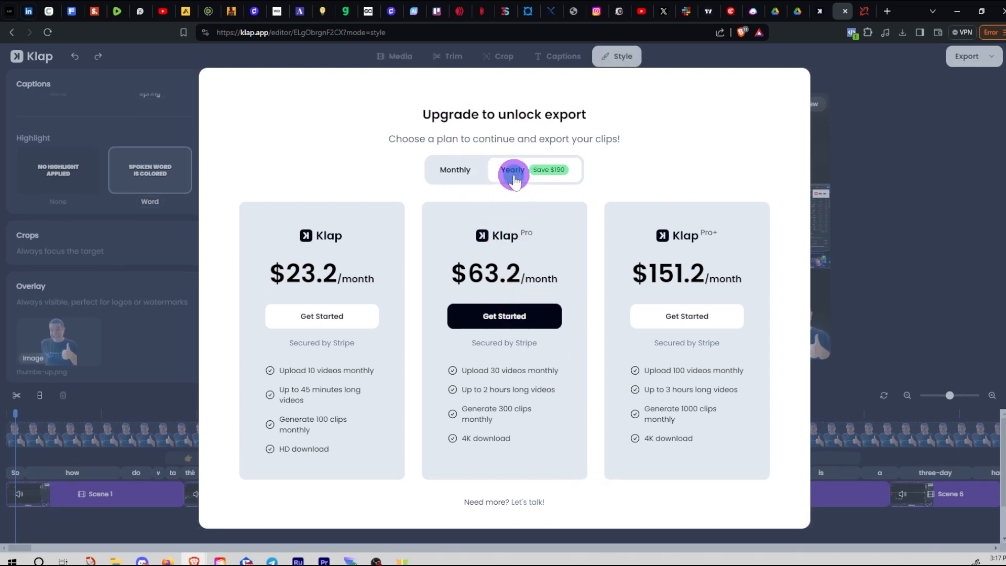
click(468, 173)
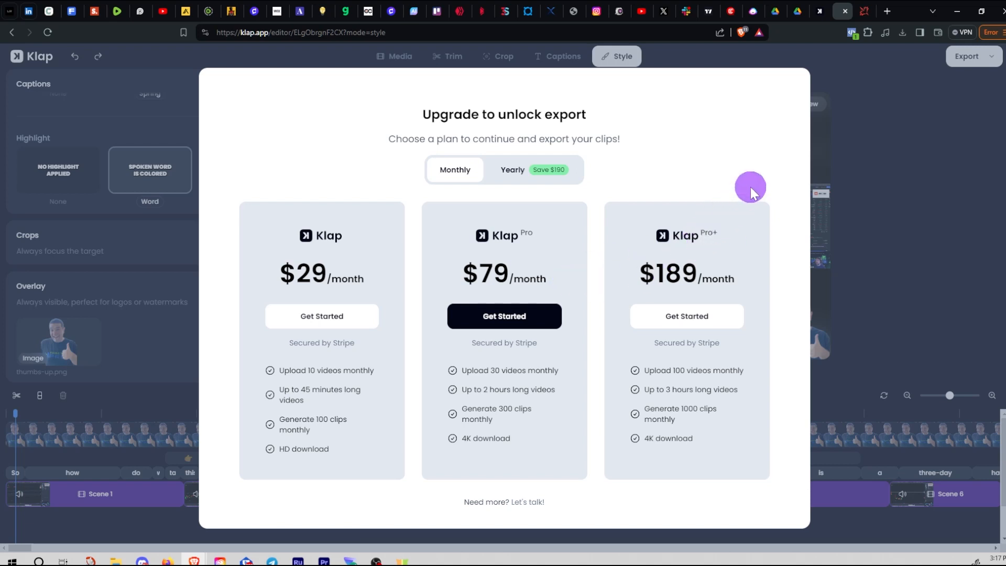
click(512, 176)
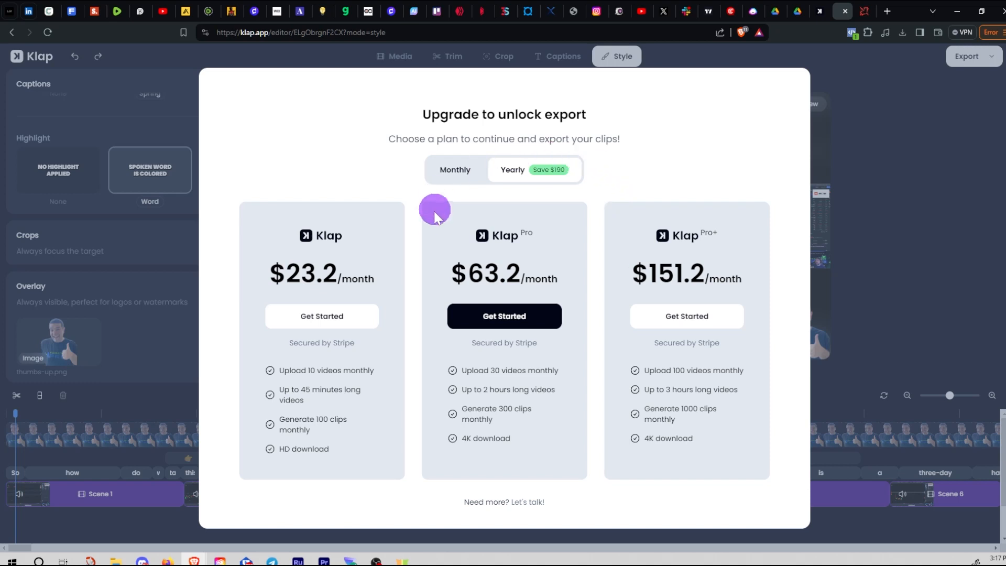
click(901, 337)
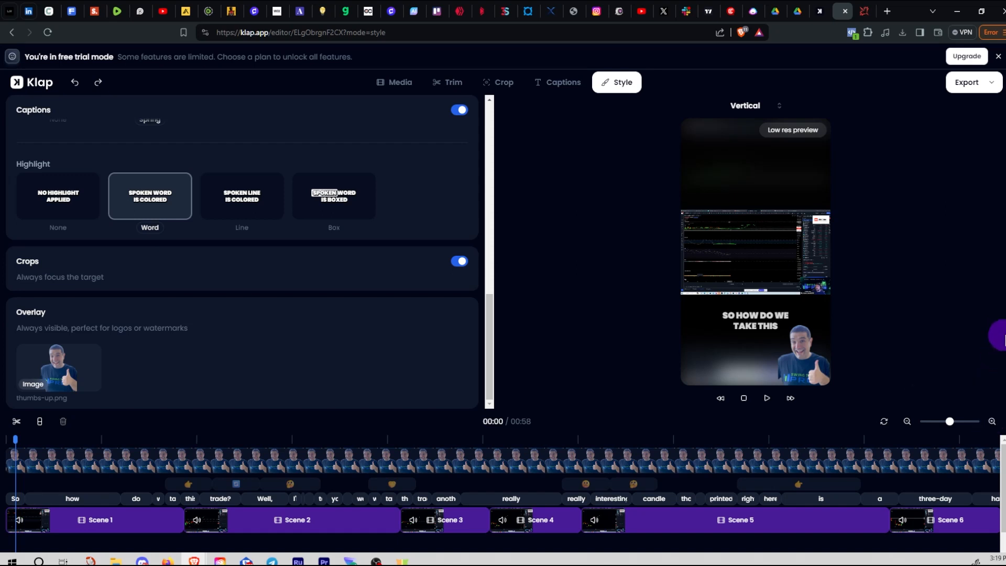
click(864, 14)
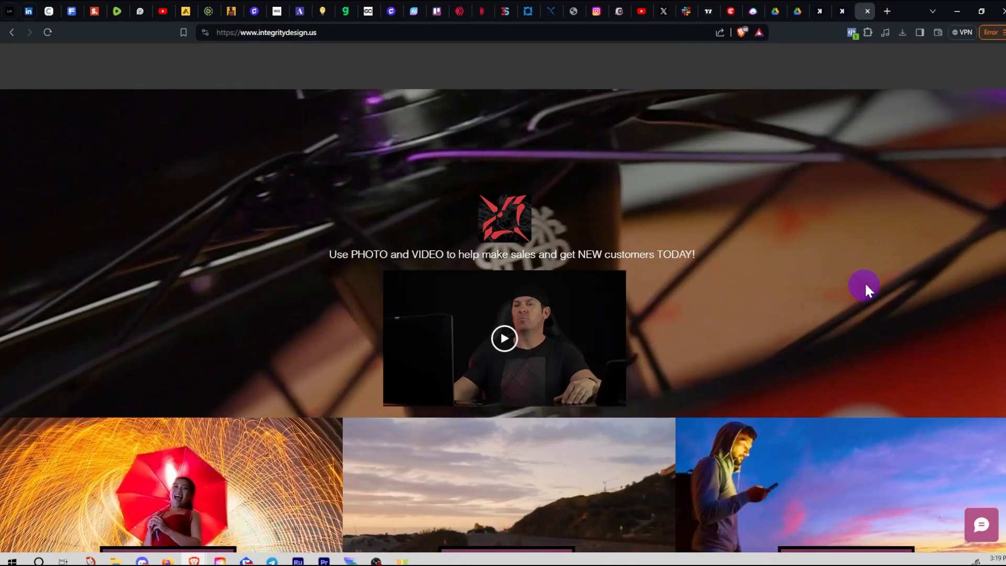
scroll(861, 287, down, 2)
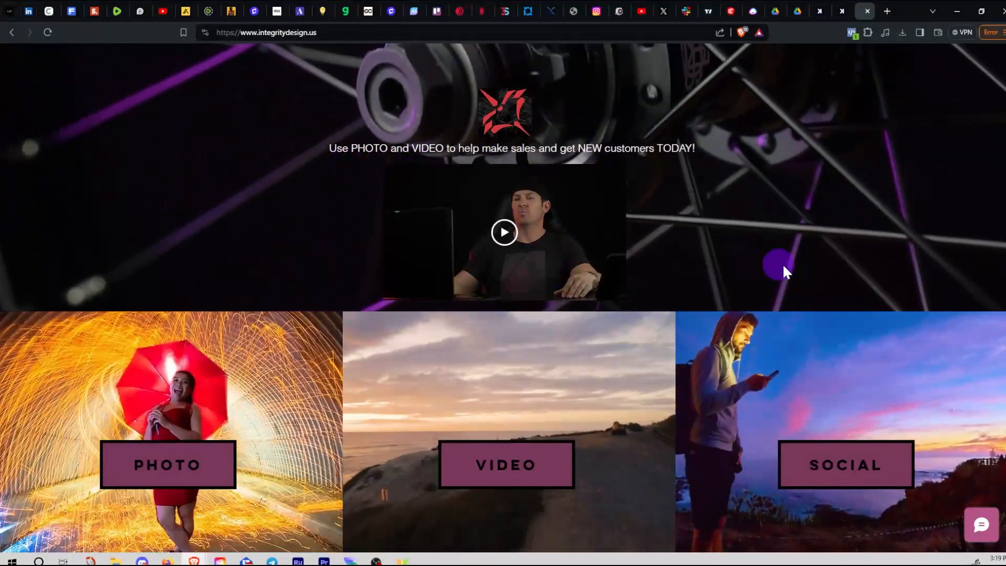
scroll(850, 296, down, 2)
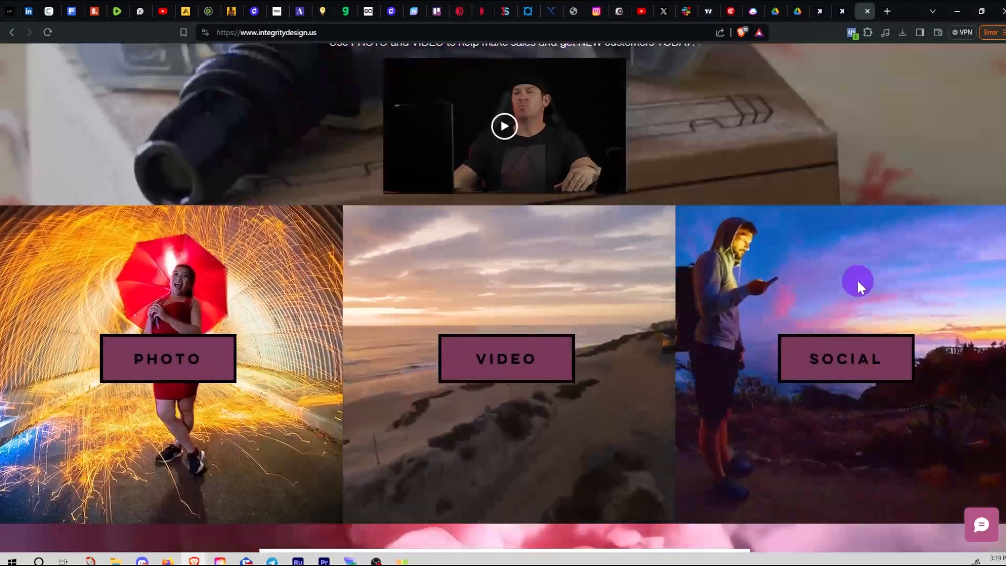
scroll(847, 280, up, 3)
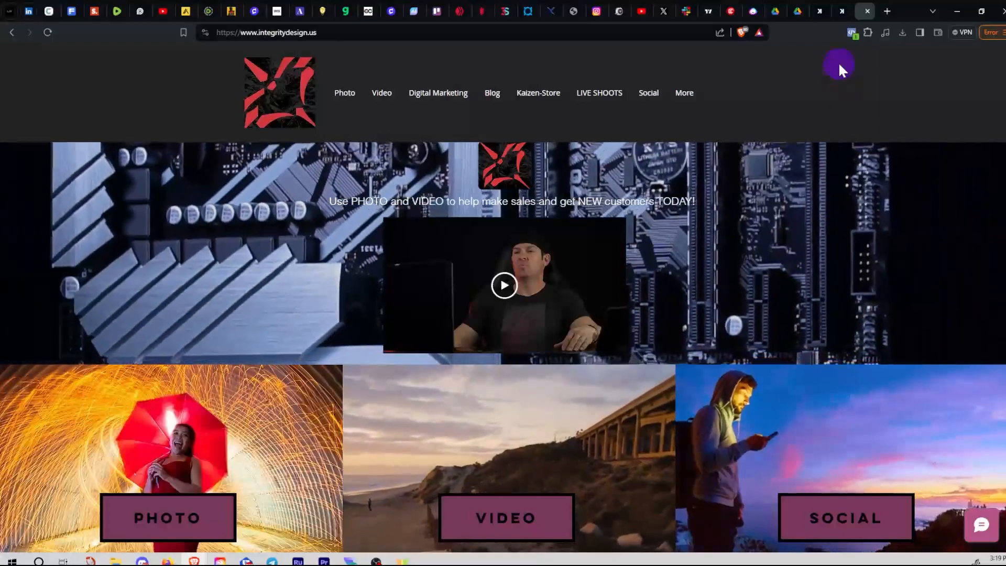
click(841, 11)
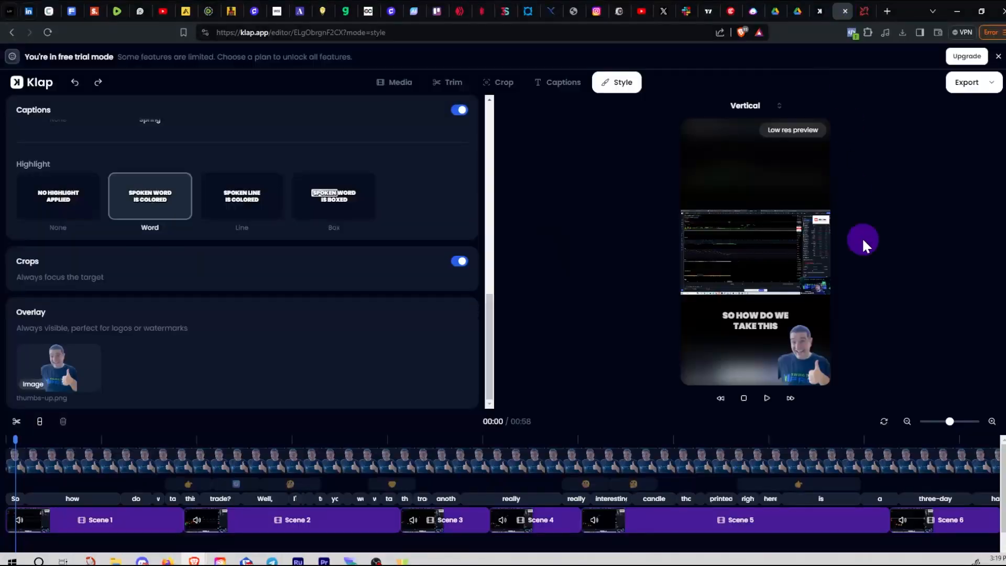